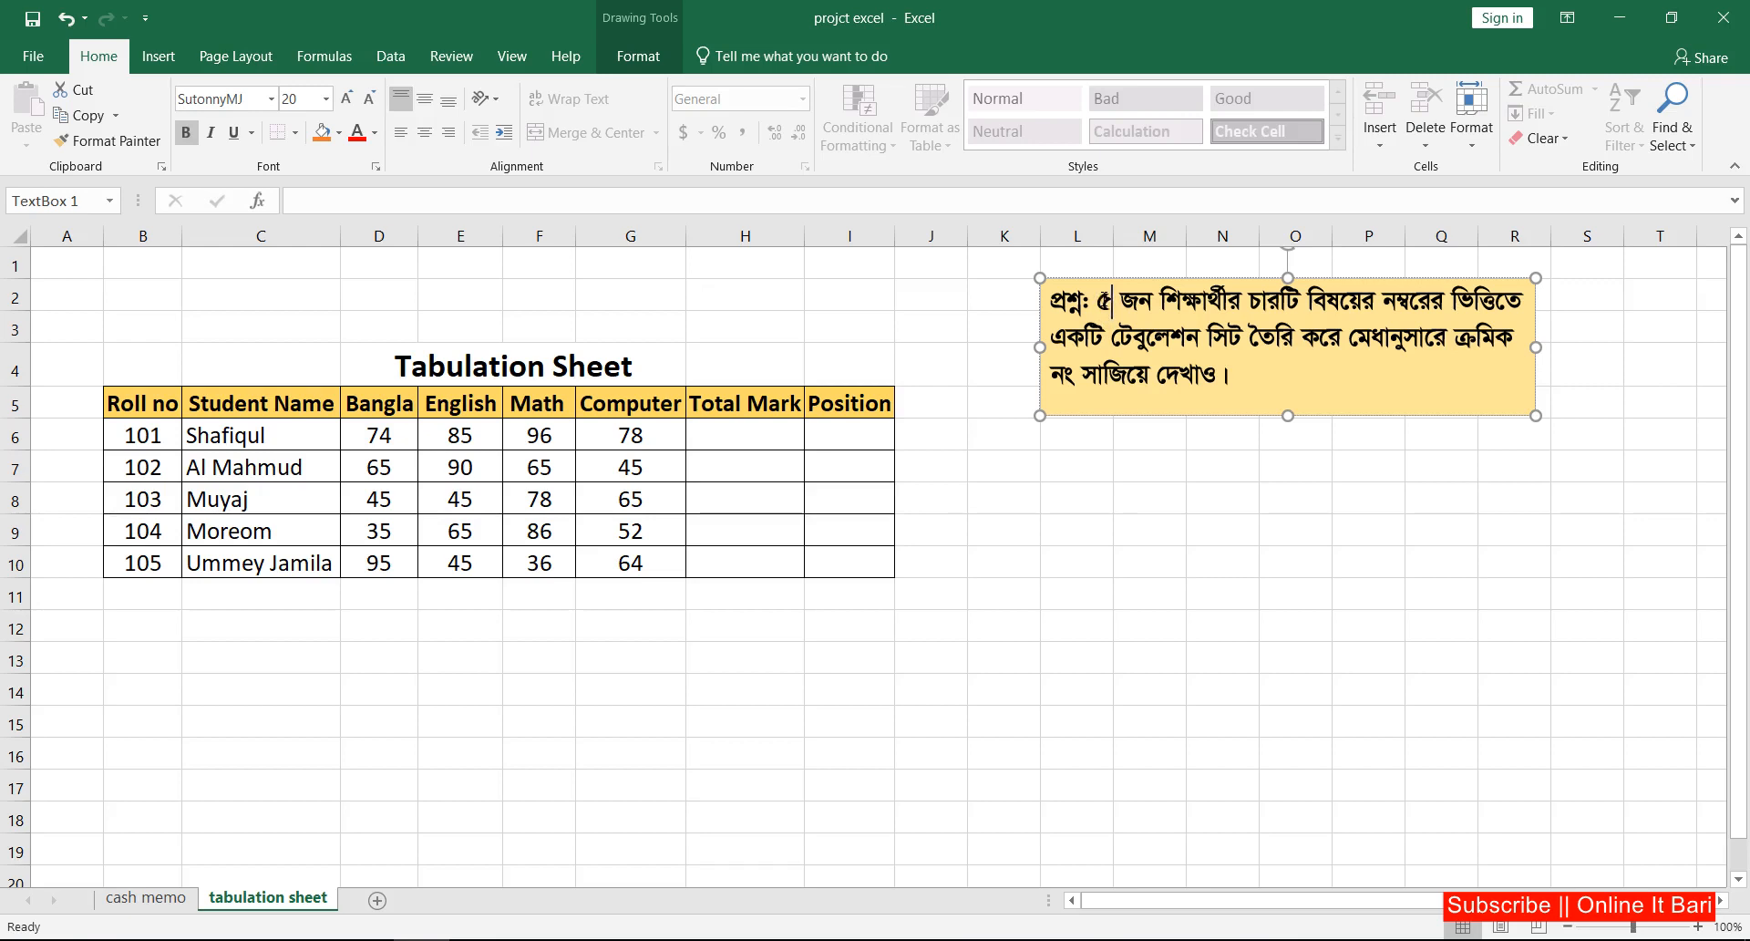
# Step: Review the table's roll number, student name, subject, Total Mark and Position columns against the question in the text box
pyautogui.click(956, 294)
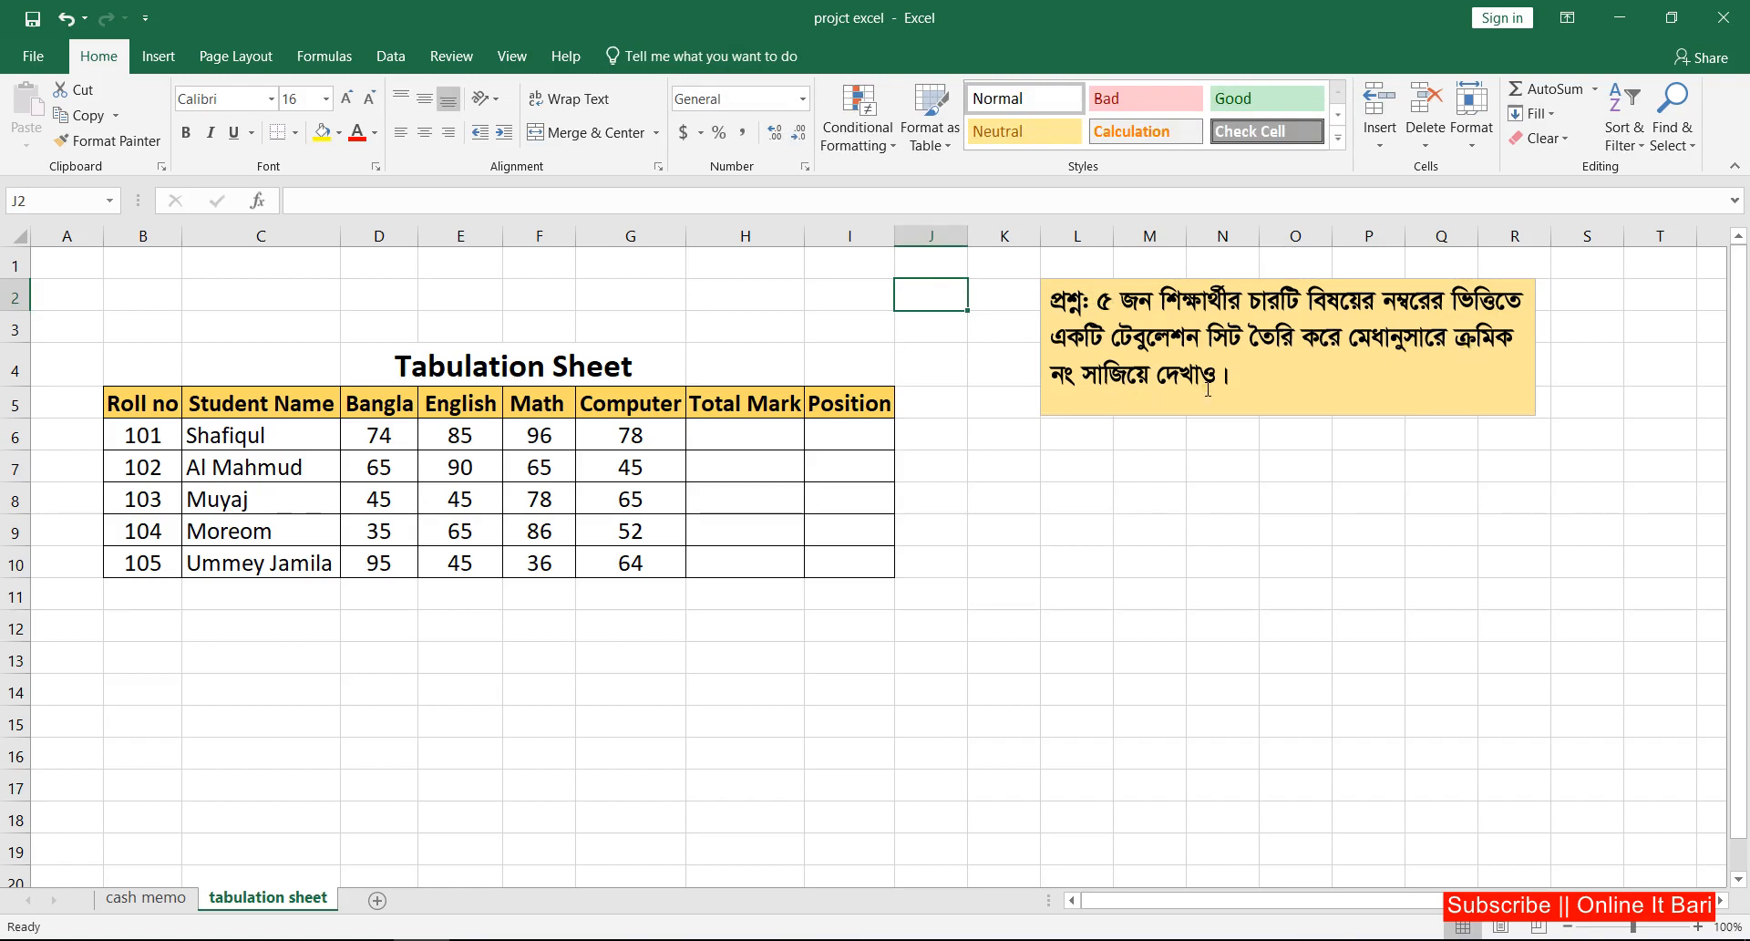
pyautogui.moveTo(144, 407); pyautogui.dragTo(136, 559)
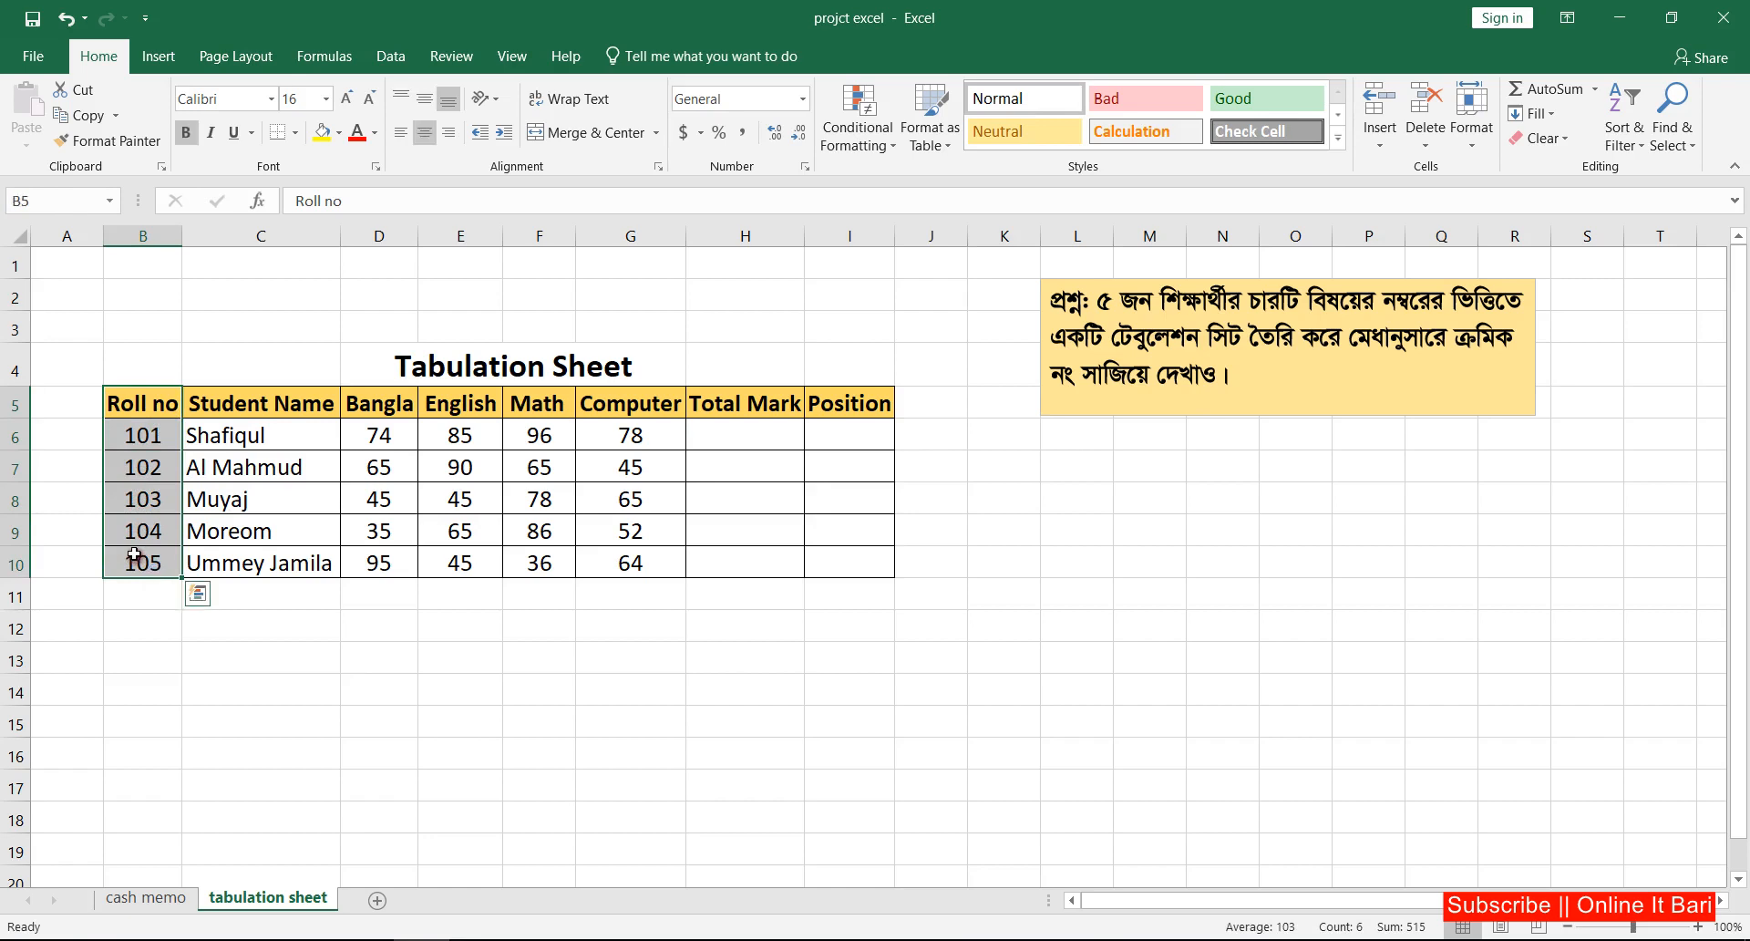
pyautogui.moveTo(239, 410); pyautogui.dragTo(217, 558)
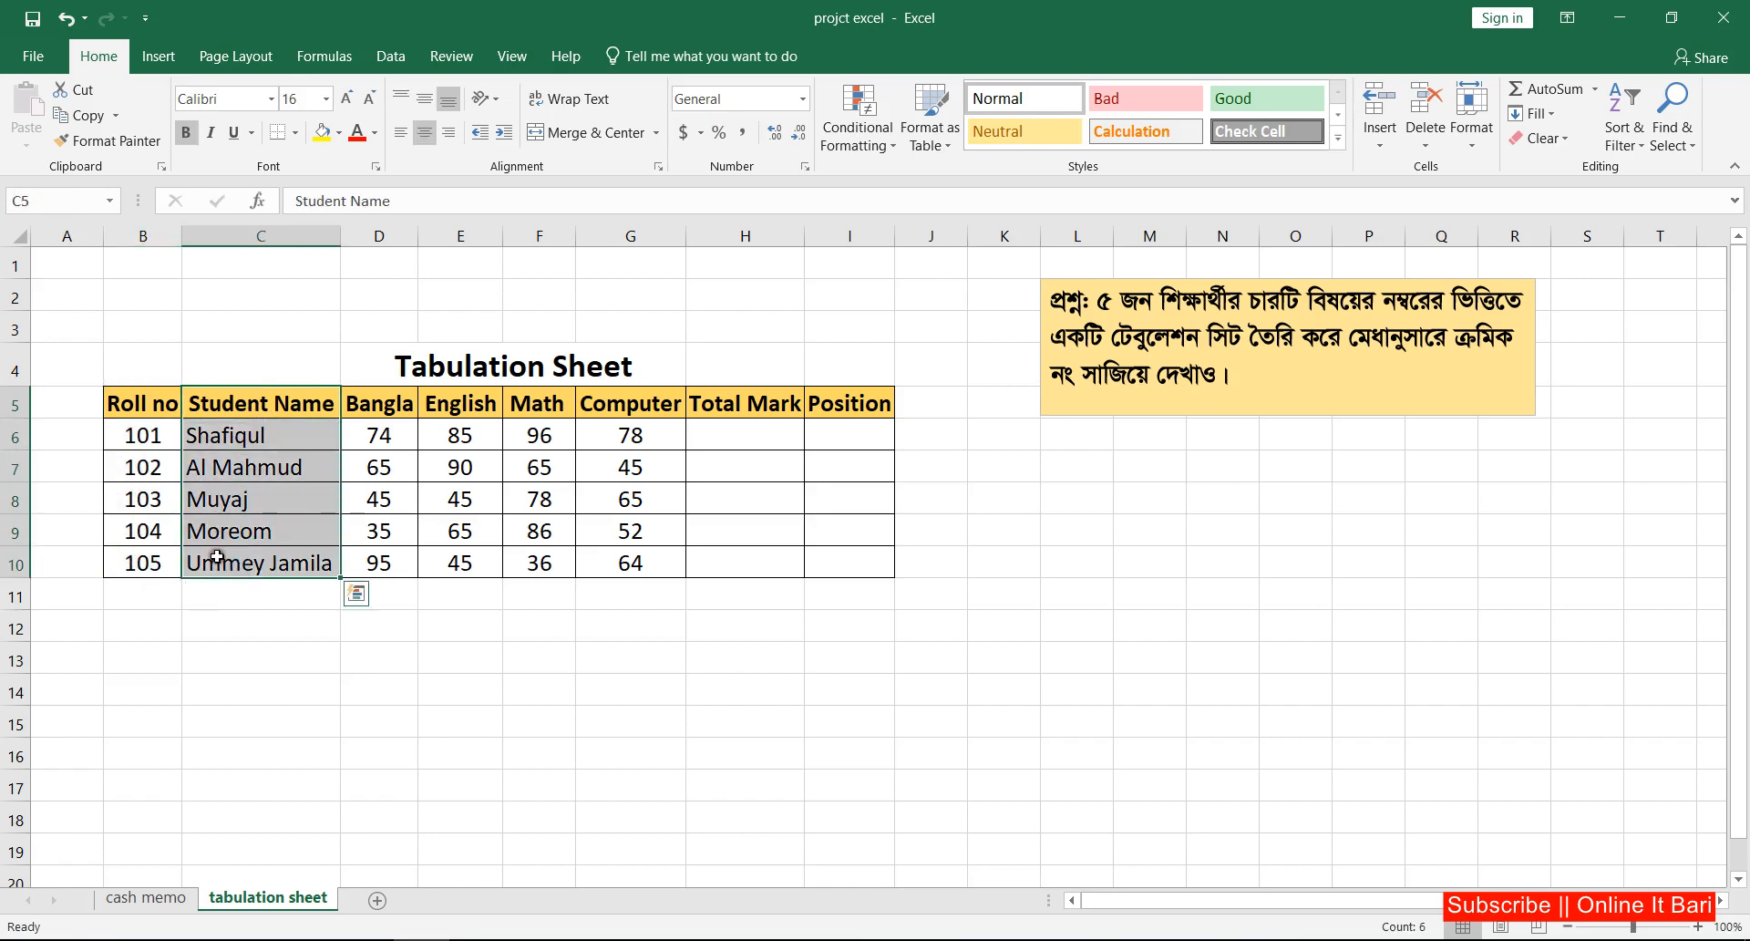
pyautogui.moveTo(292, 436); pyautogui.dragTo(277, 566)
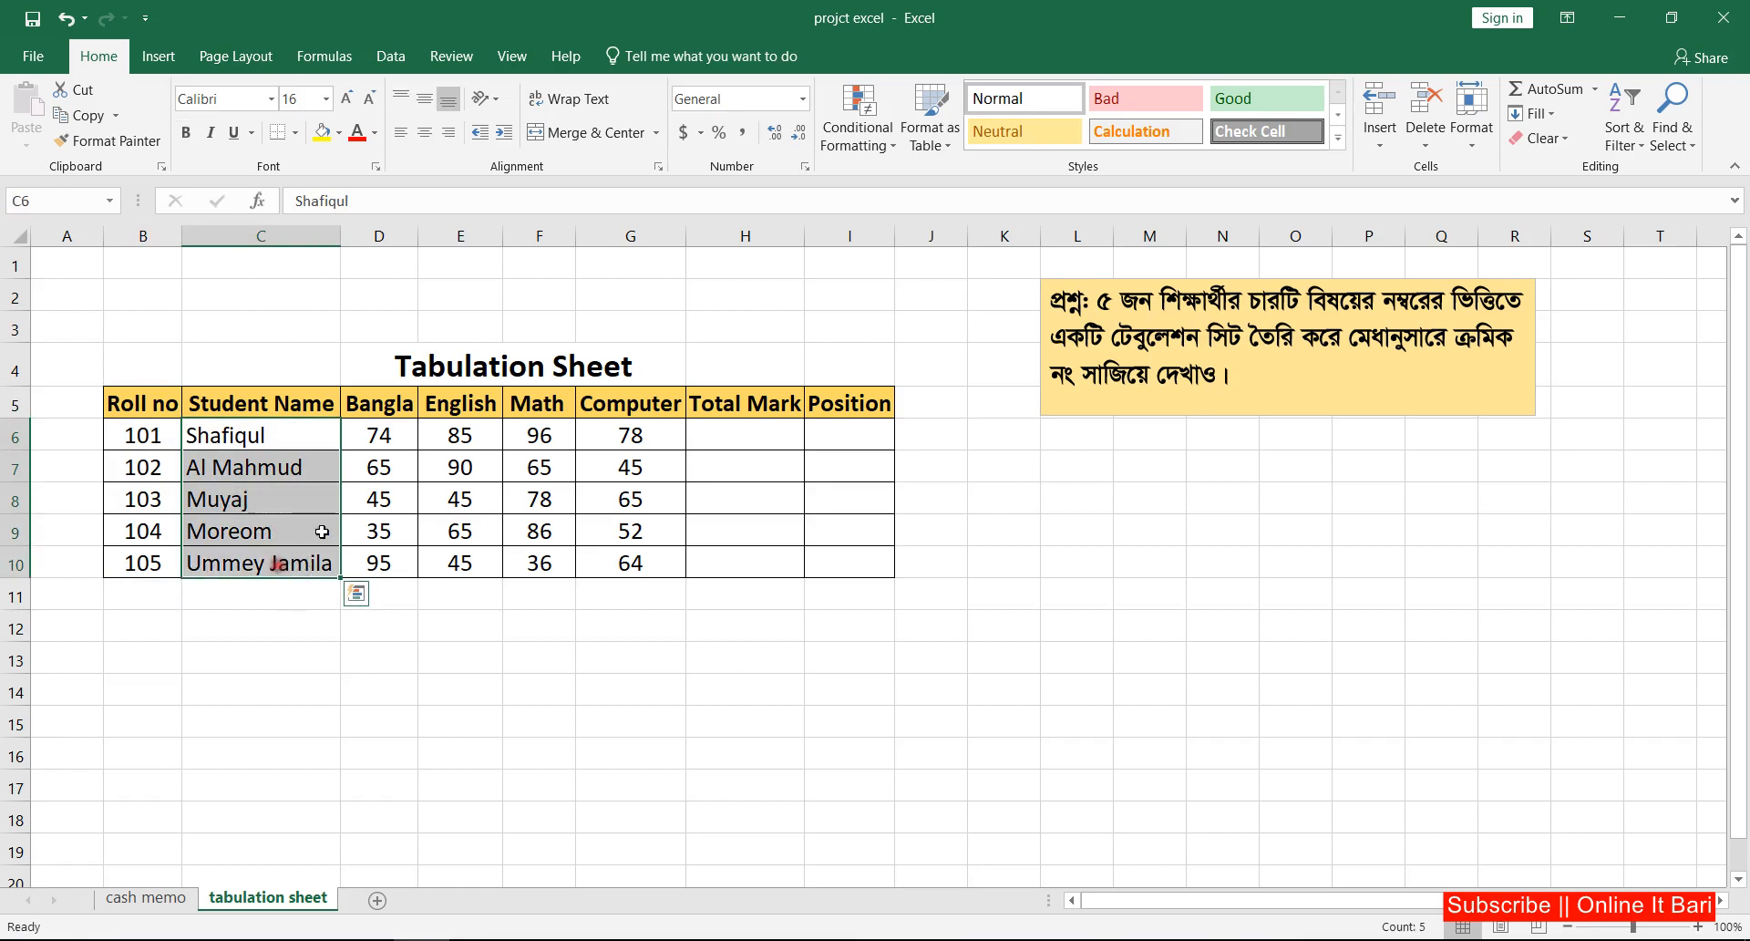
pyautogui.click(384, 403)
pyautogui.click(460, 403)
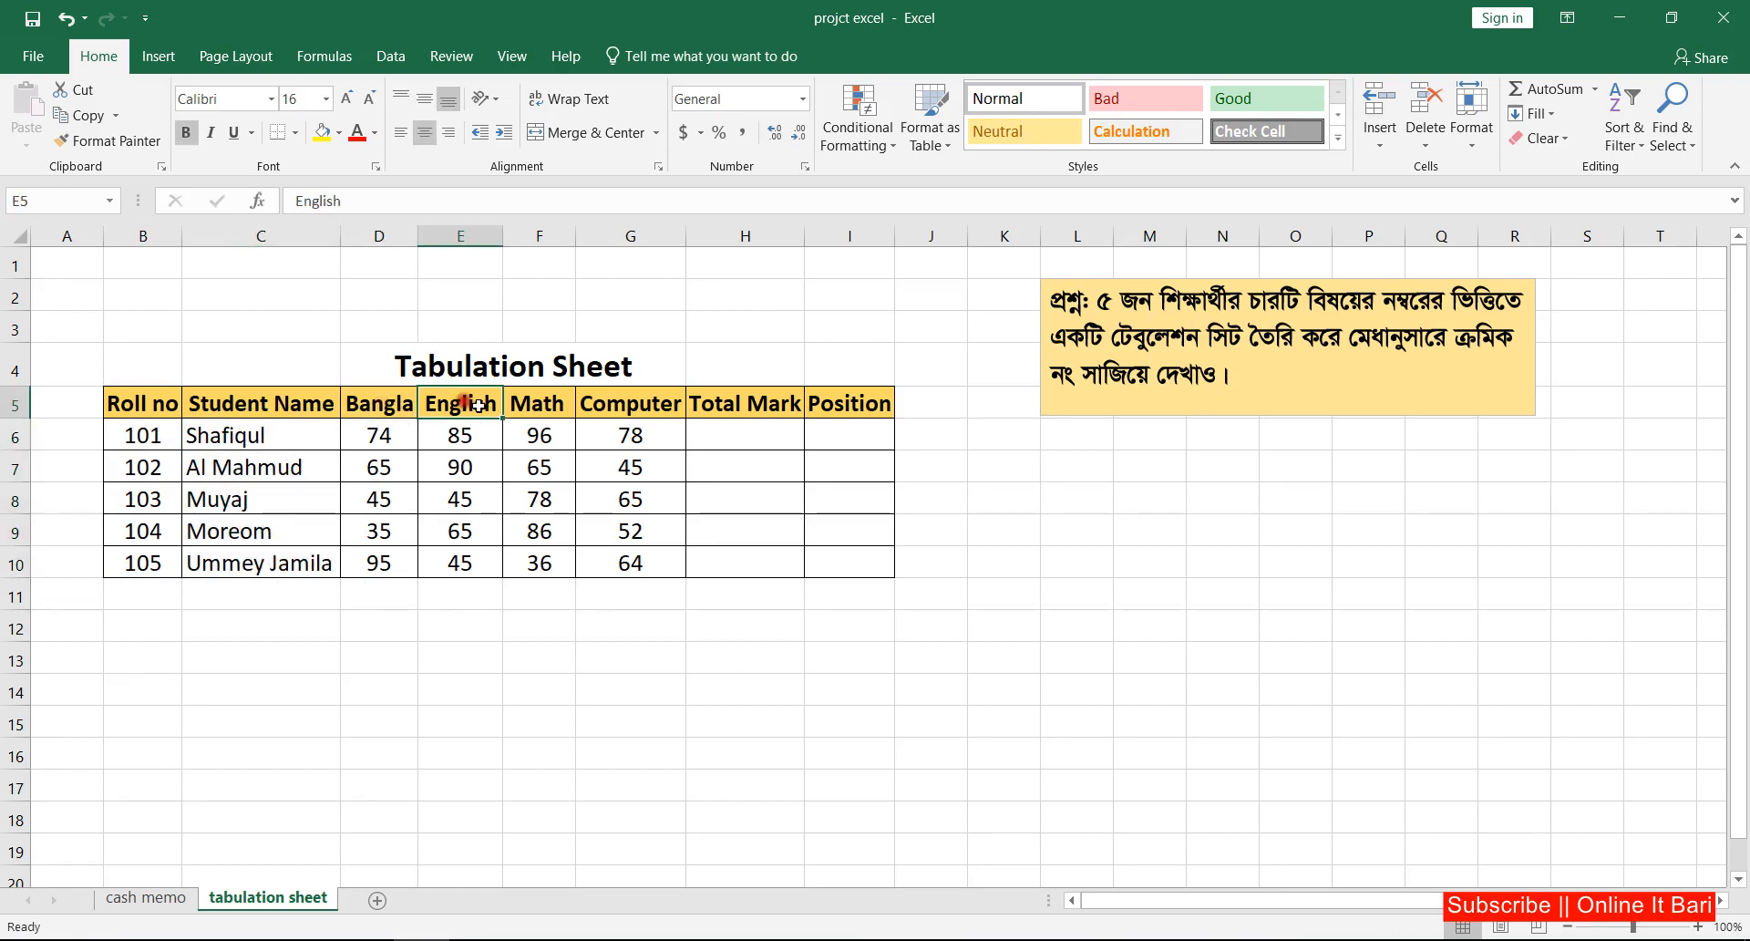
pyautogui.click(538, 403)
pyautogui.click(612, 406)
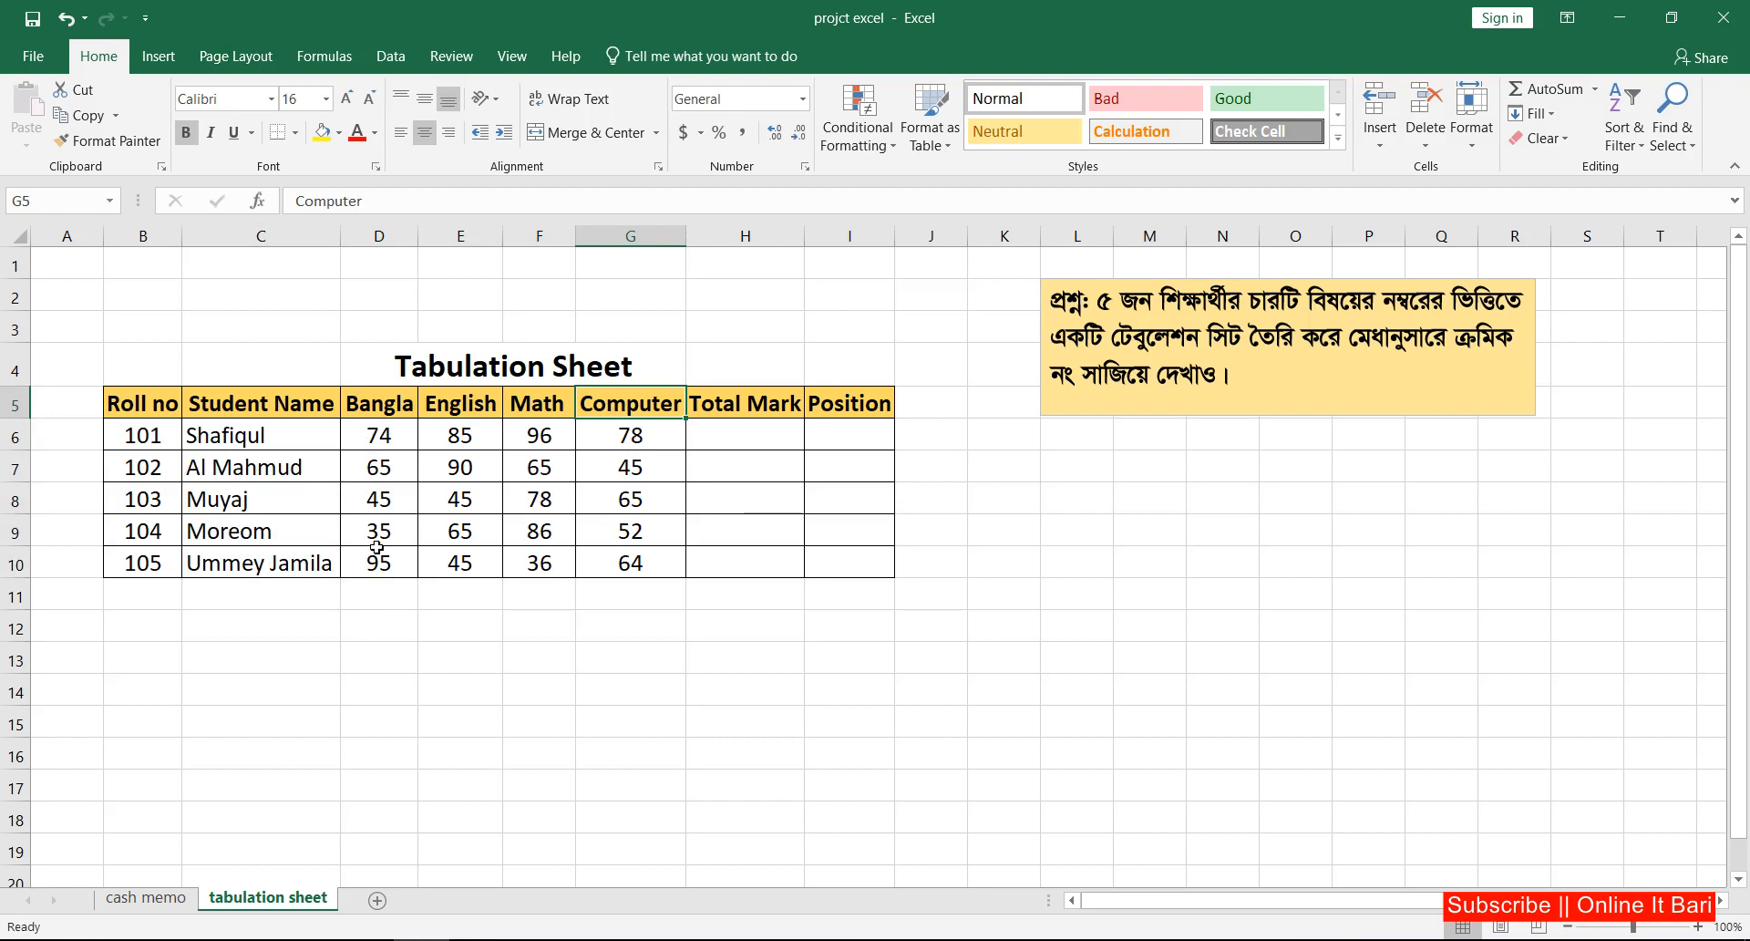
pyautogui.click(745, 436)
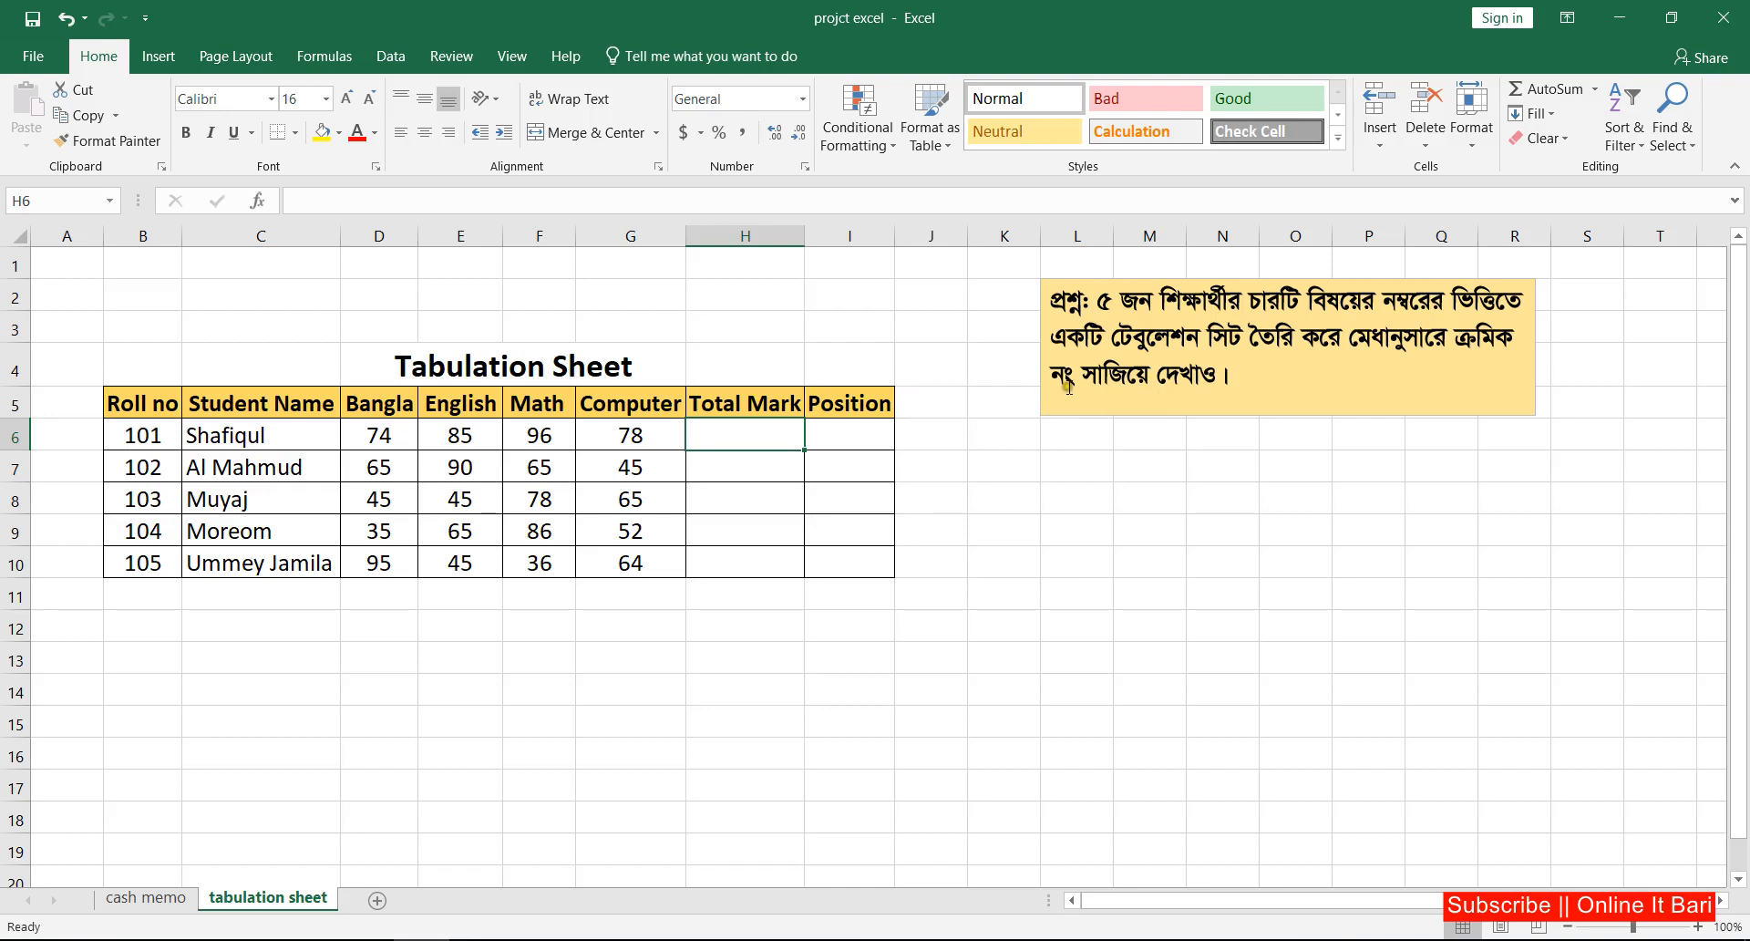
pyautogui.click(839, 428)
# Step: Begin a SUM formula in the first student's Total Mark cell, H6
pyautogui.click(734, 428)
pyautogui.write('=su')
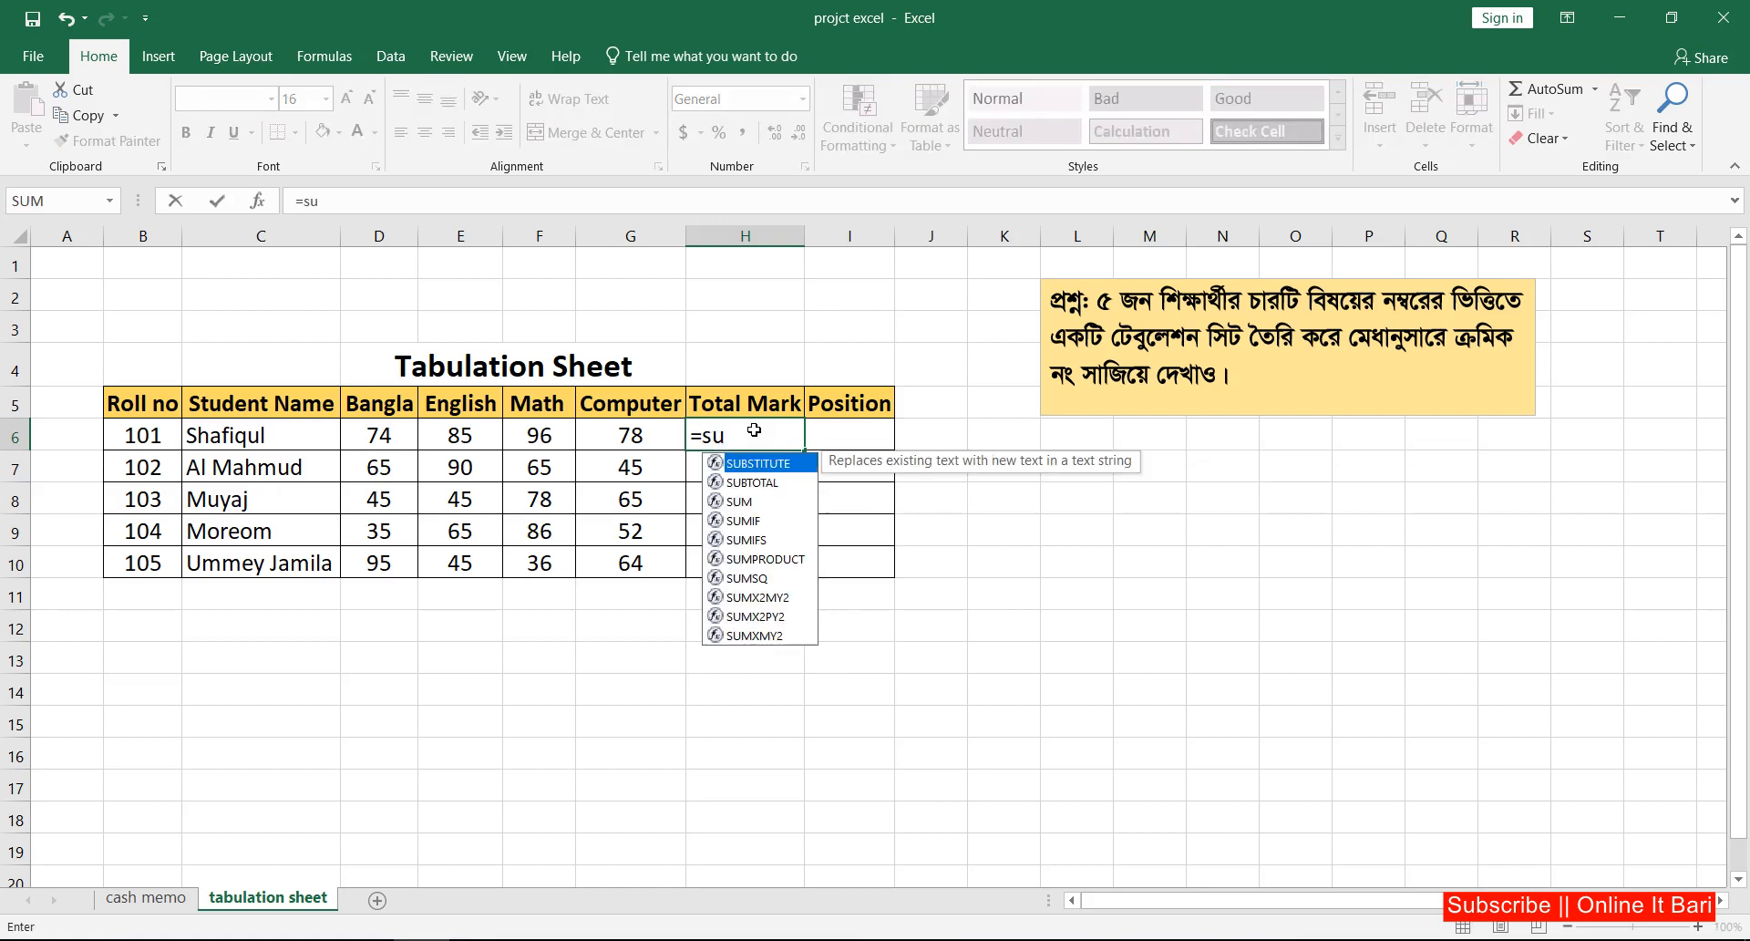
pyautogui.write('m(')
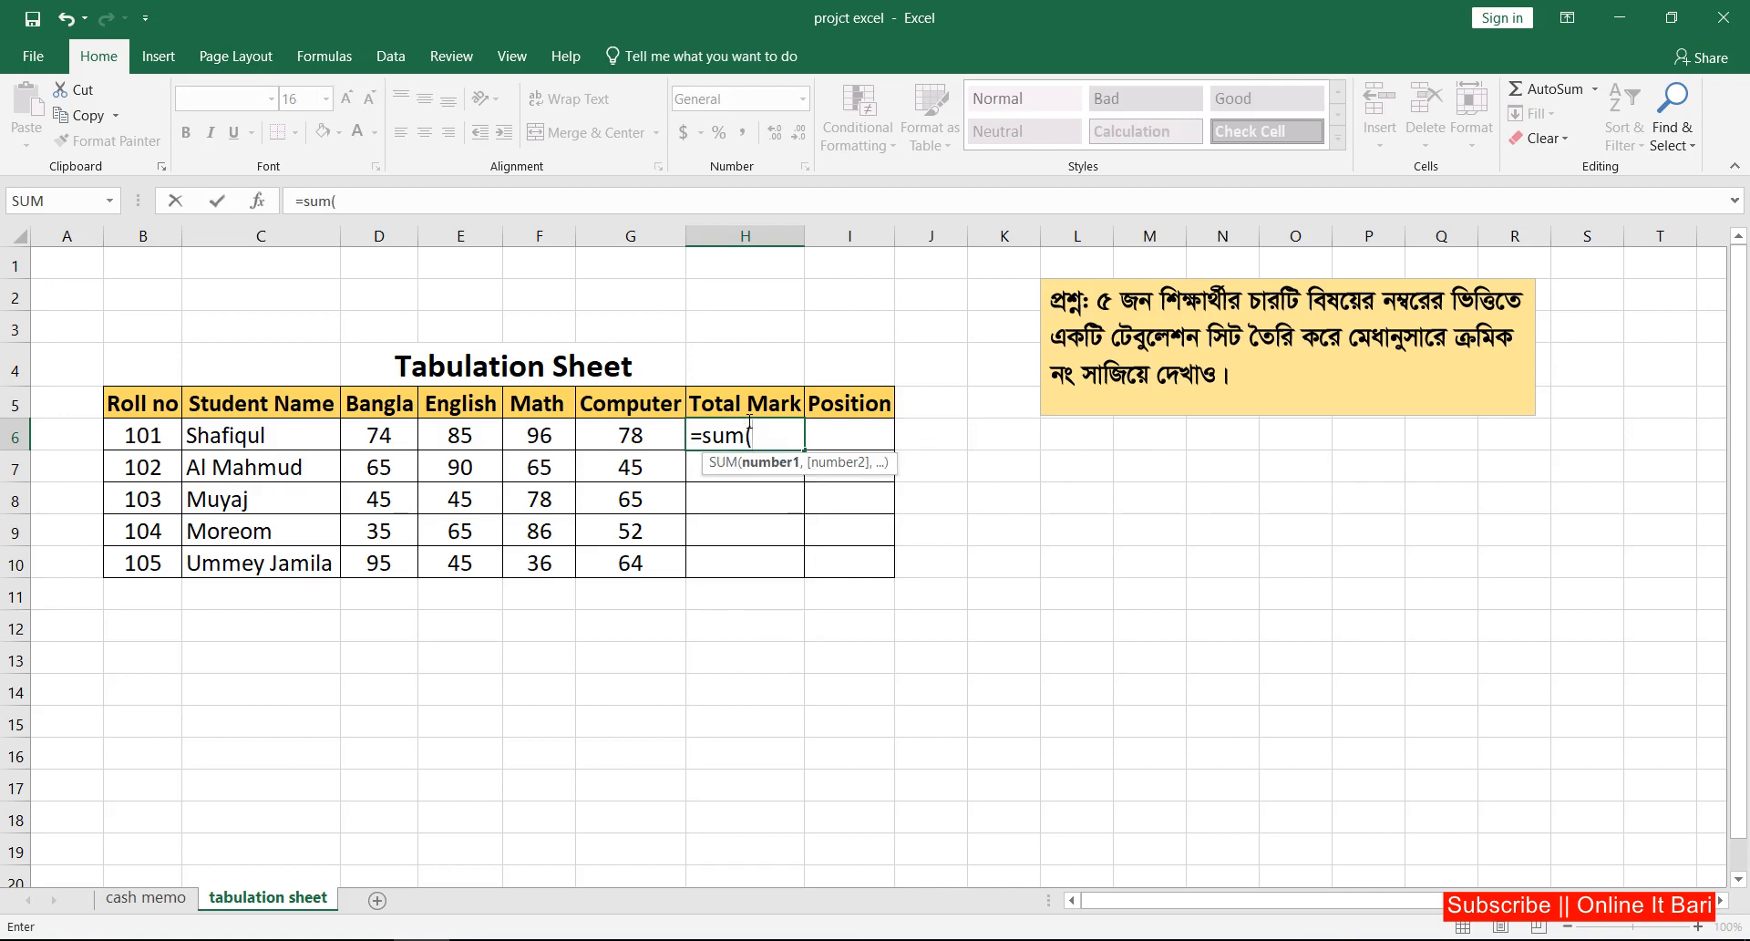
pyautogui.click(370, 435)
pyautogui.moveTo(418, 435); pyautogui.dragTo(632, 433)
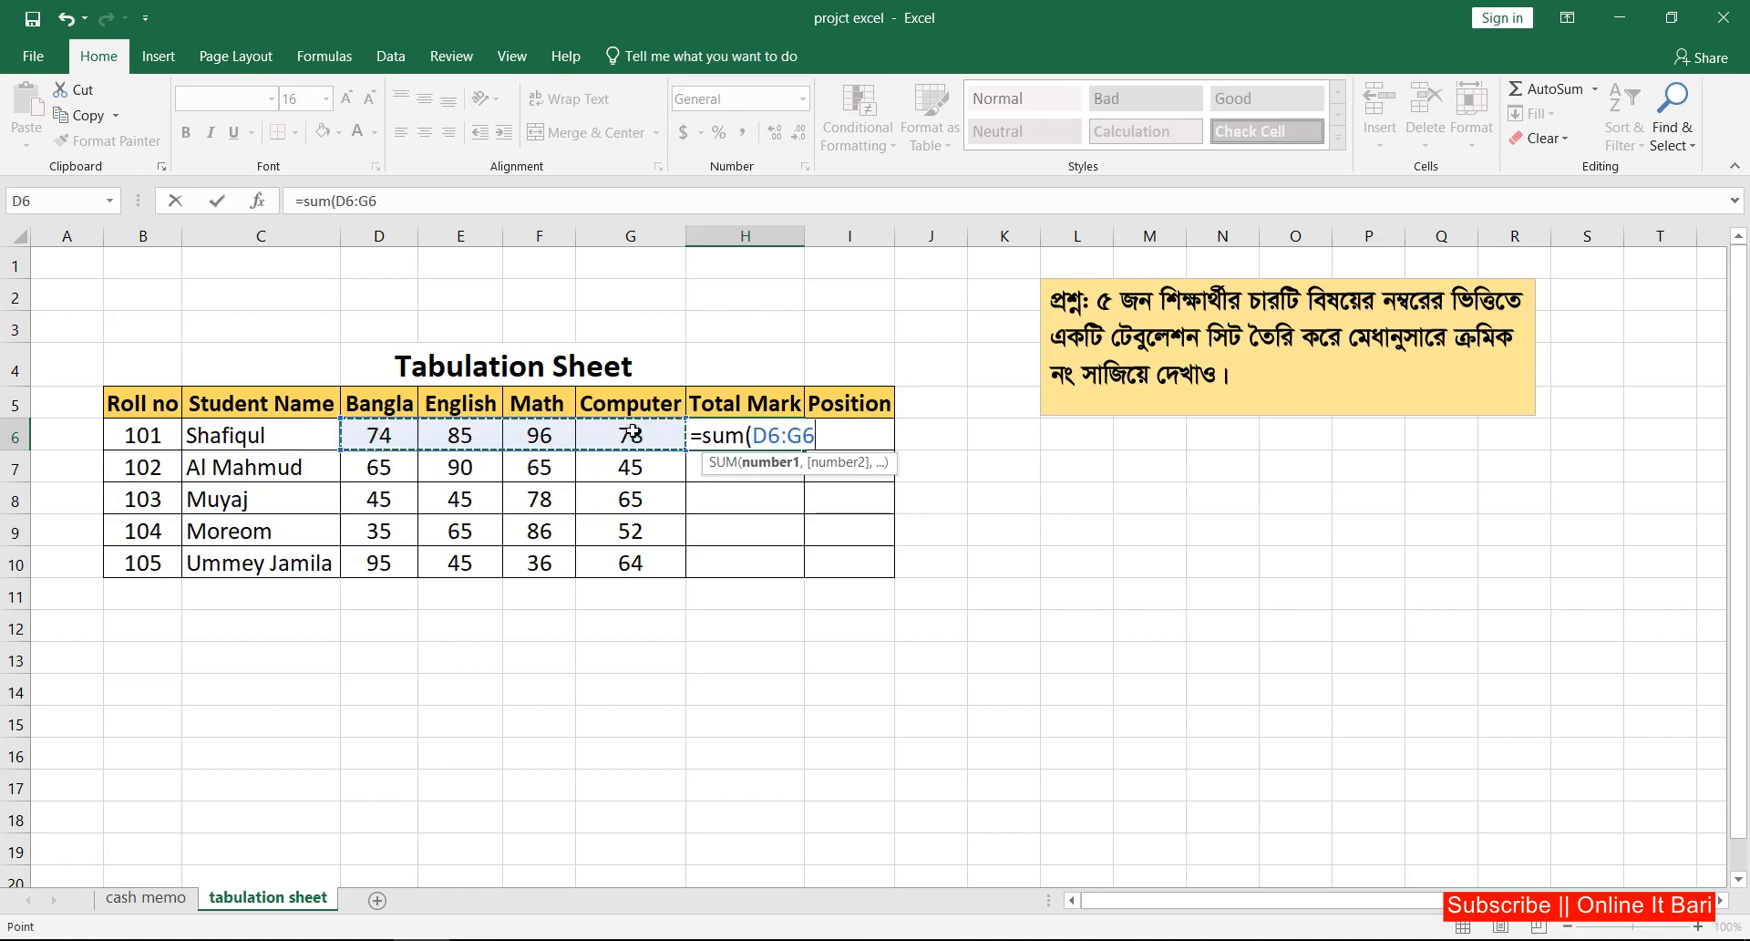
pyautogui.press('BackSpace')
pyautogui.press('BackSpace')
pyautogui.press('BackSpace')
pyautogui.press('BackSpace')
pyautogui.press('BackSpace')
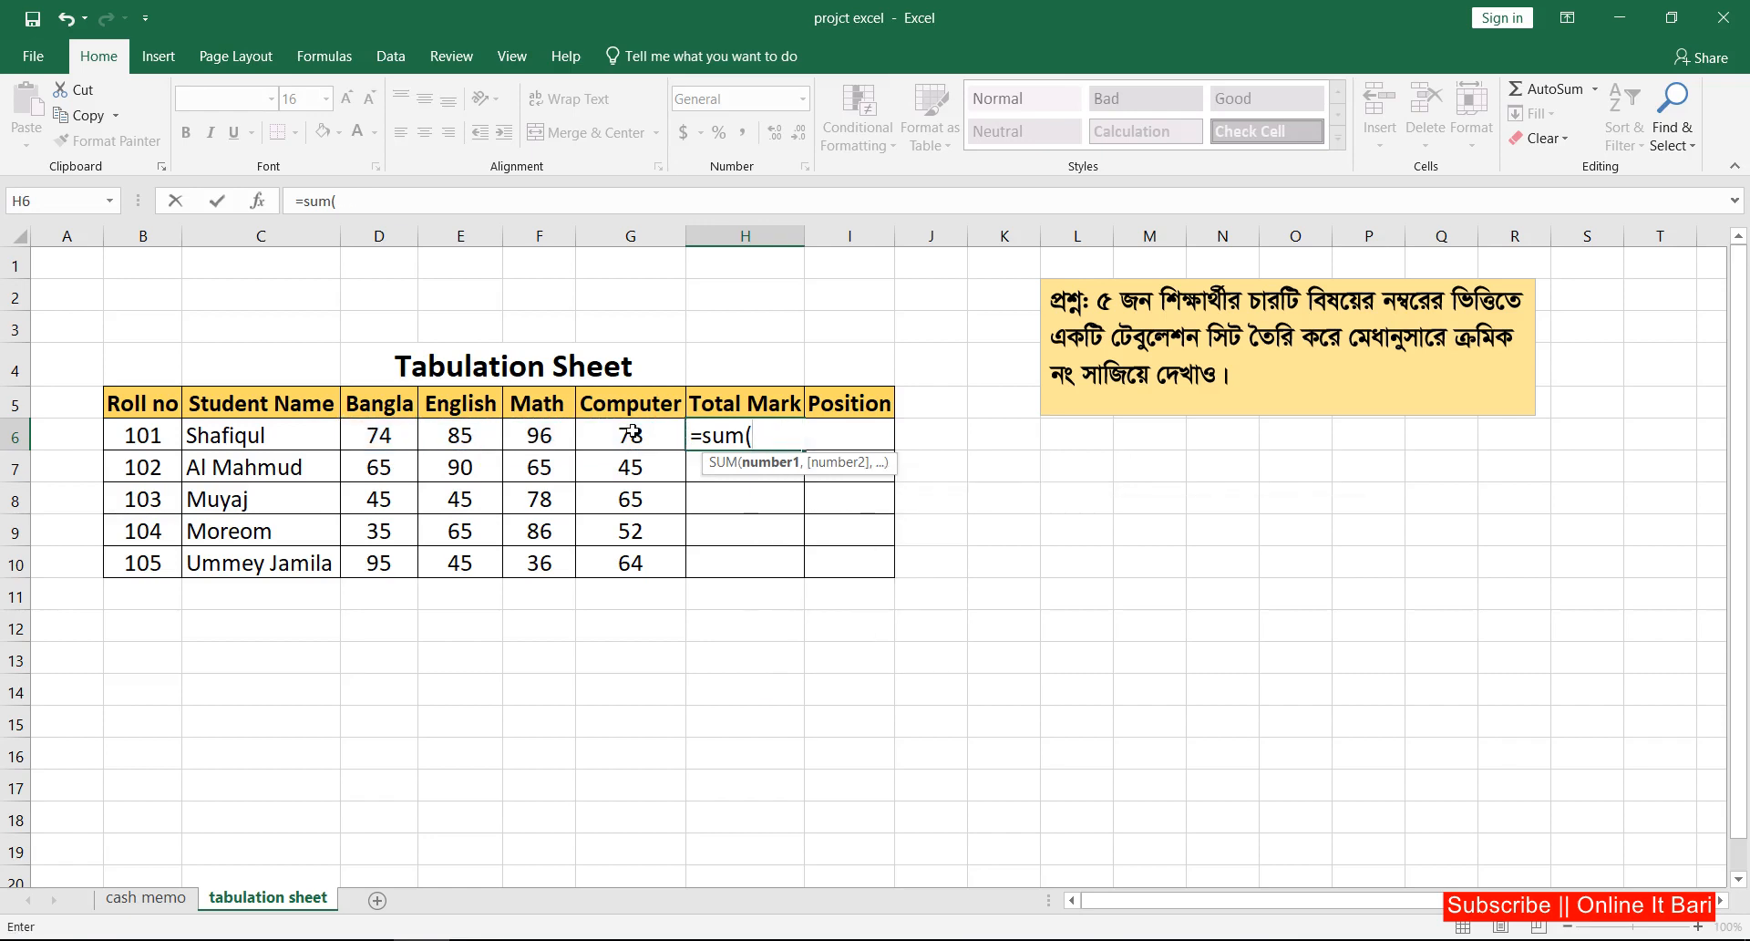
# Step: Complete the SUM formula in H6 with the range D6:G6 and fill it down to H10
pyautogui.click(406, 435)
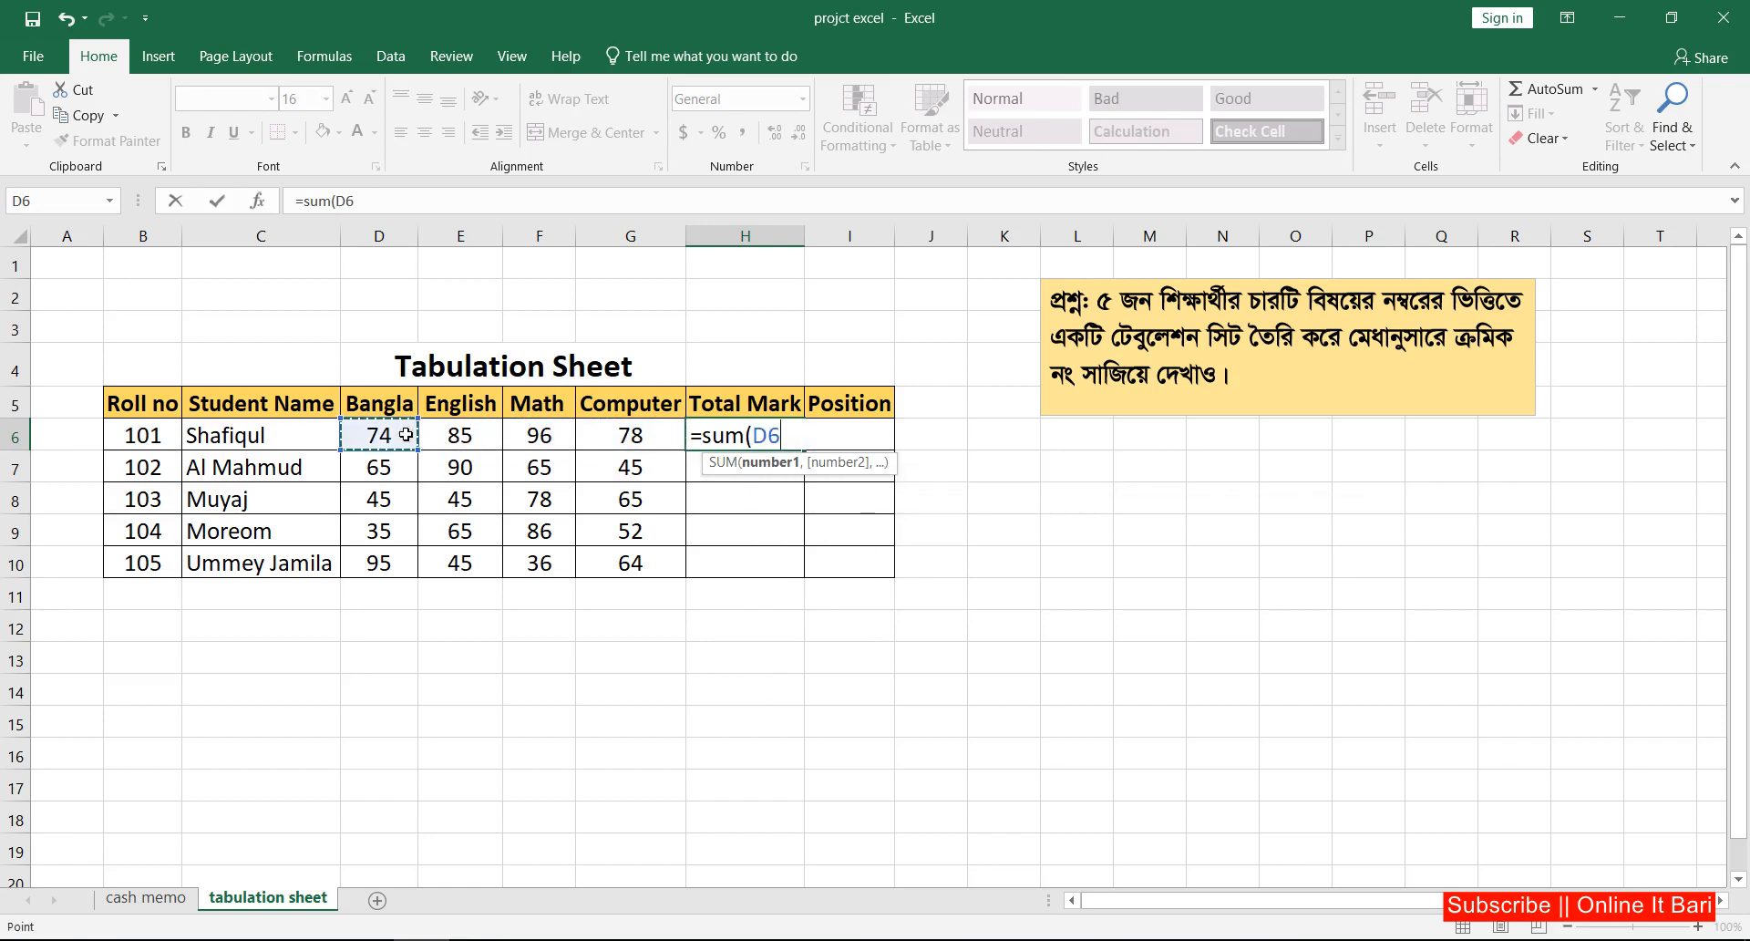
pyautogui.press('F8')
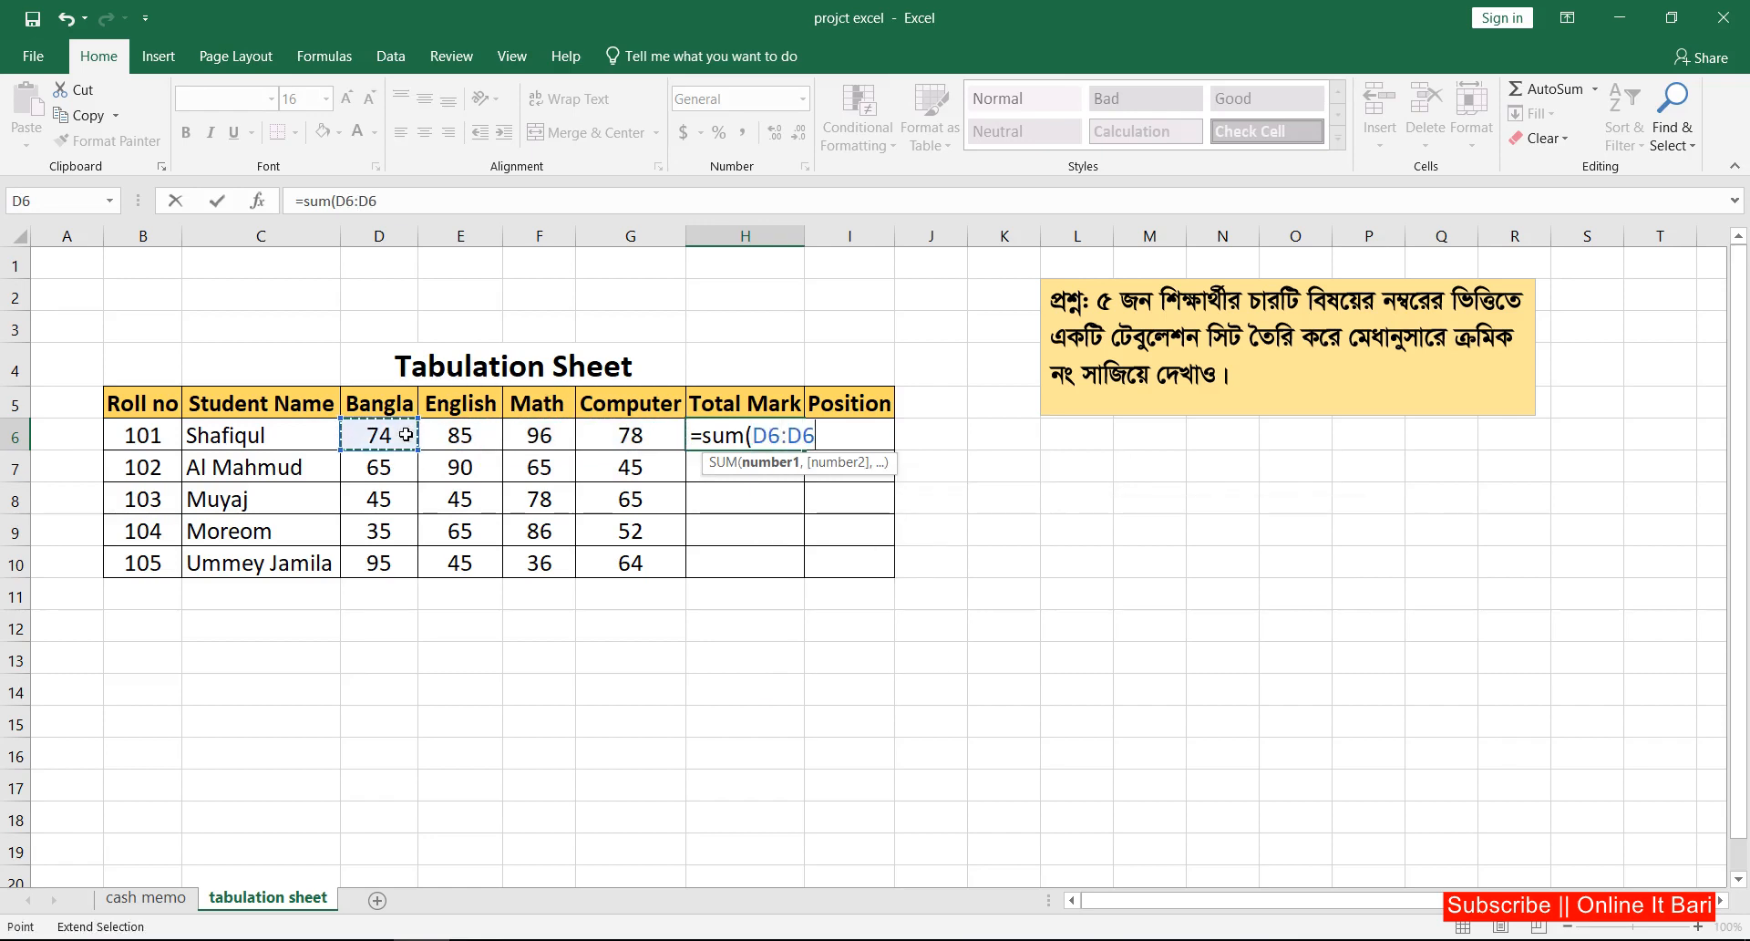
pyautogui.click(634, 436)
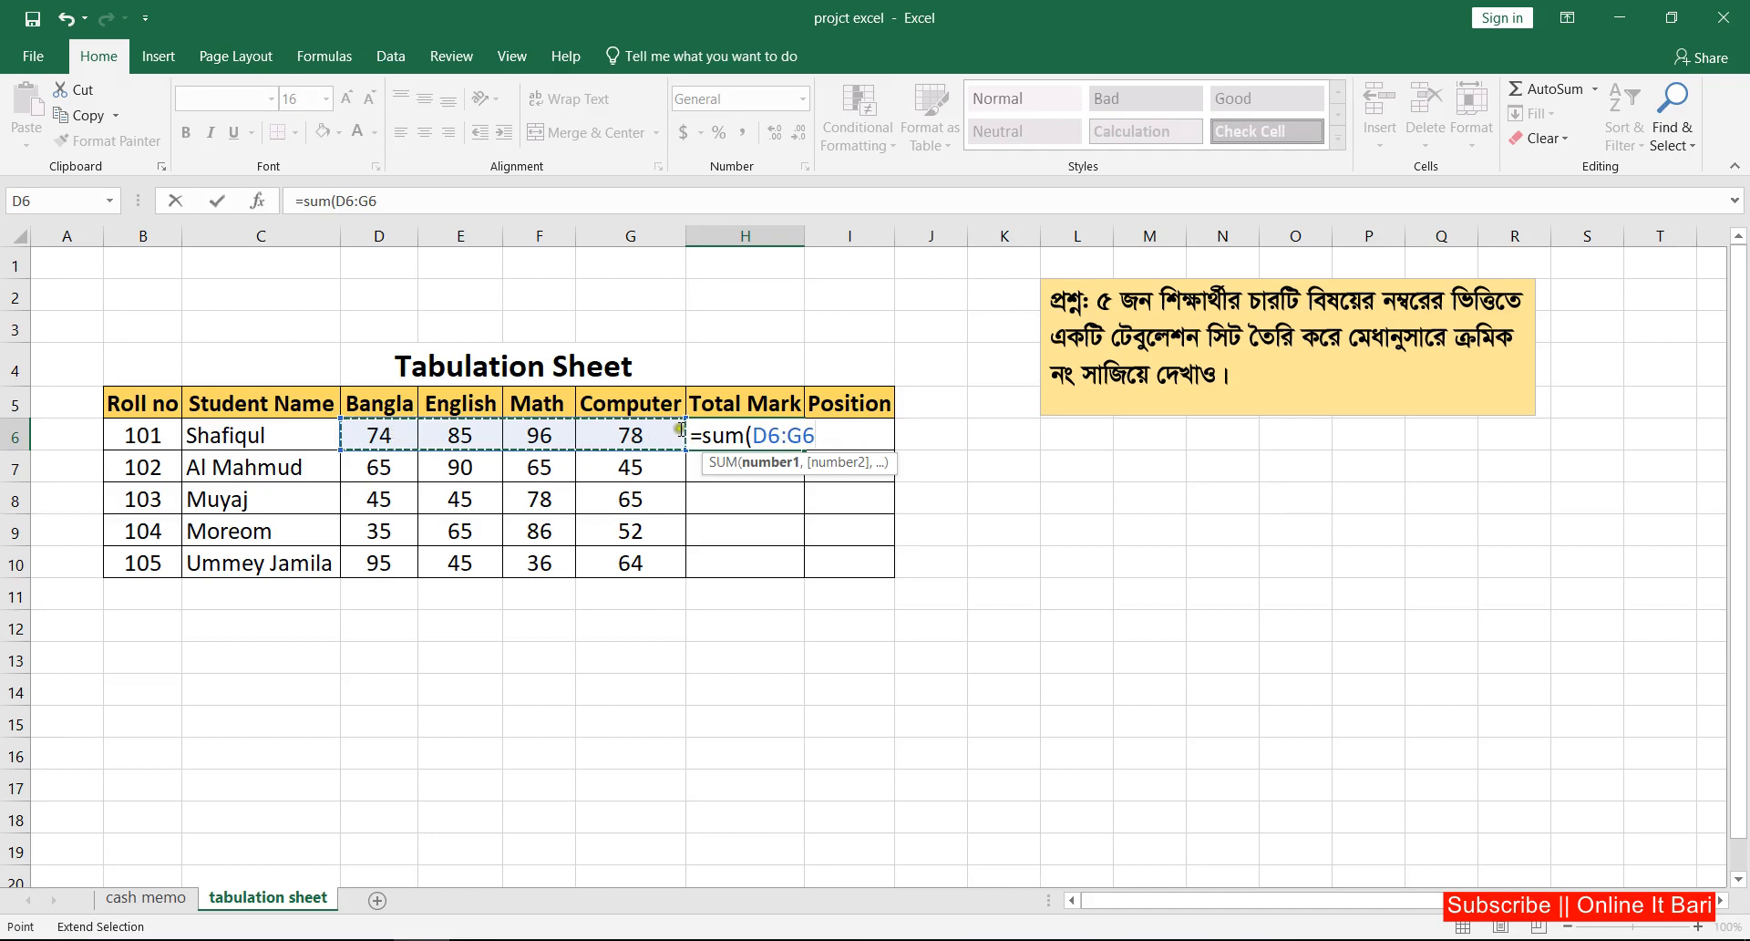
pyautogui.click(213, 200)
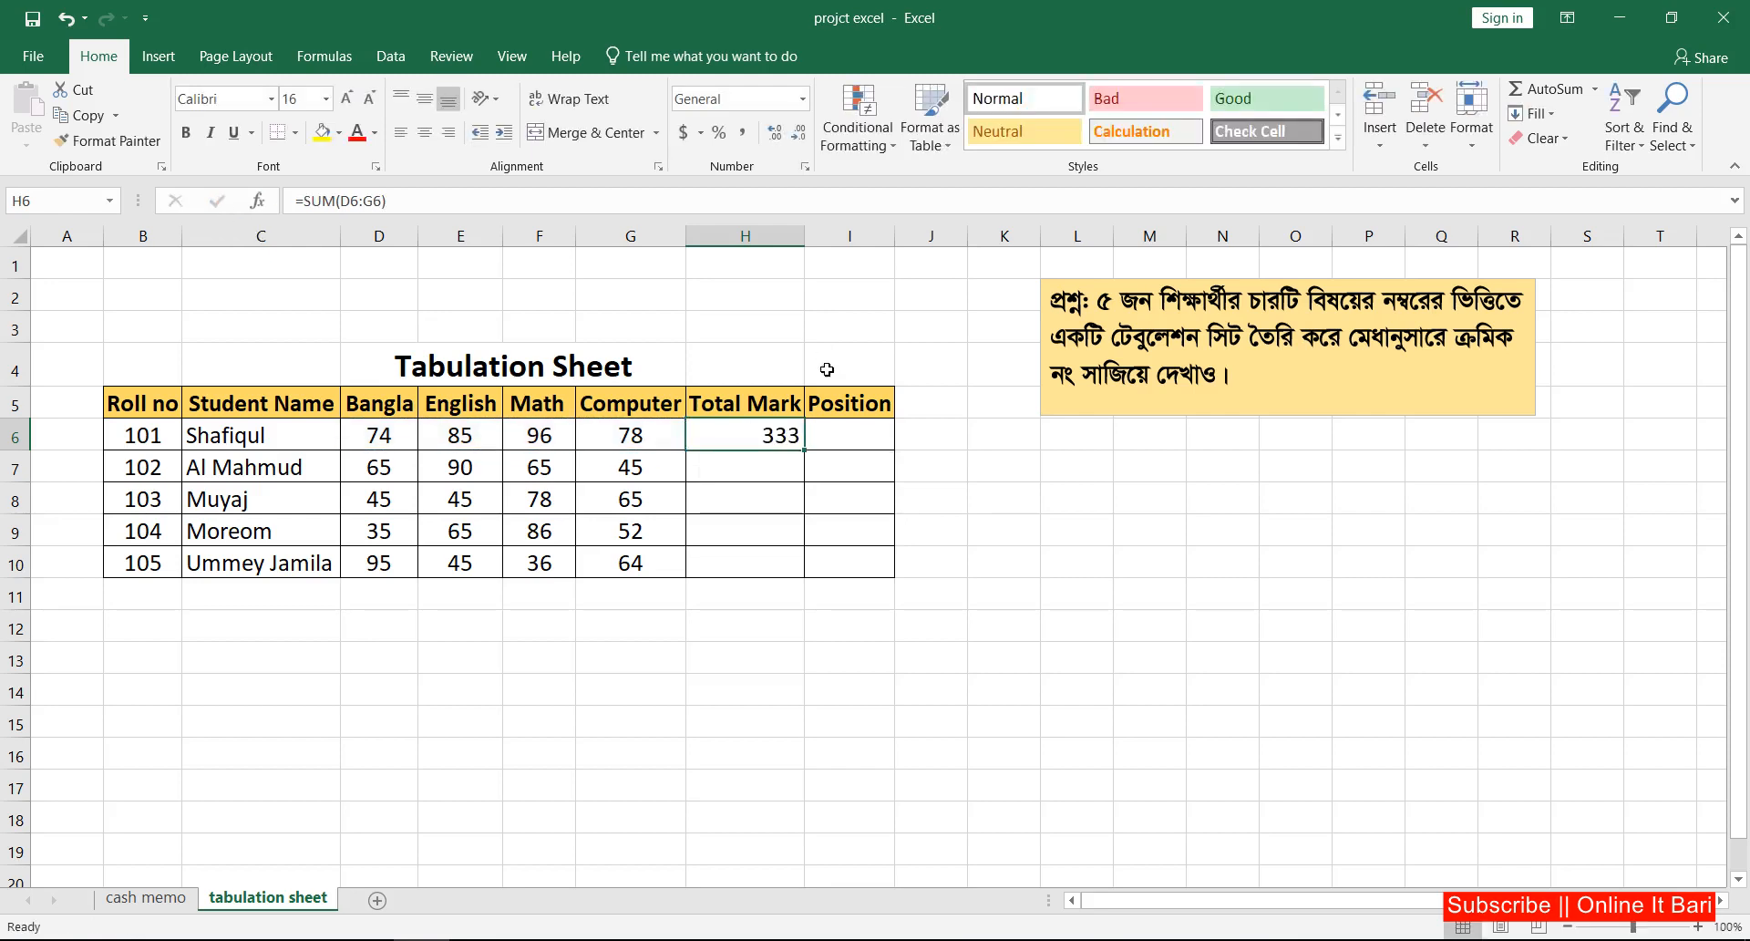
pyautogui.doubleClick(804, 448)
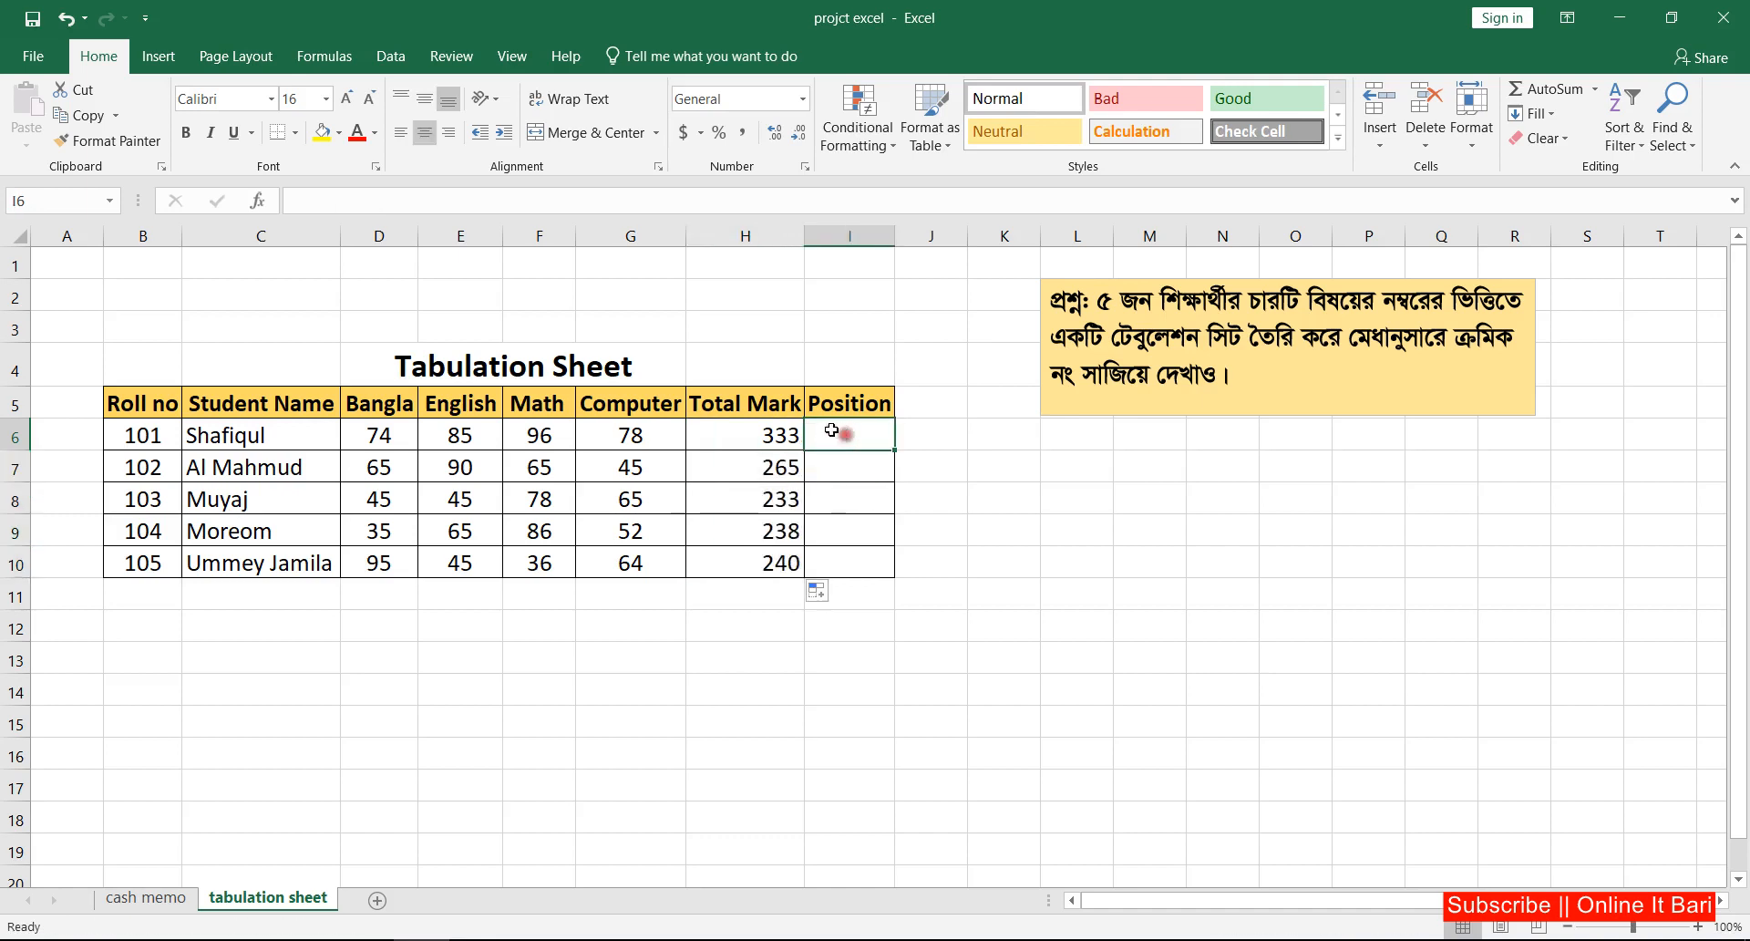
# Step: Start a RANK.EQ formula in the first student's Position cell, I6, with H6 as the number argument
pyautogui.click(846, 435)
pyautogui.write('=ran')
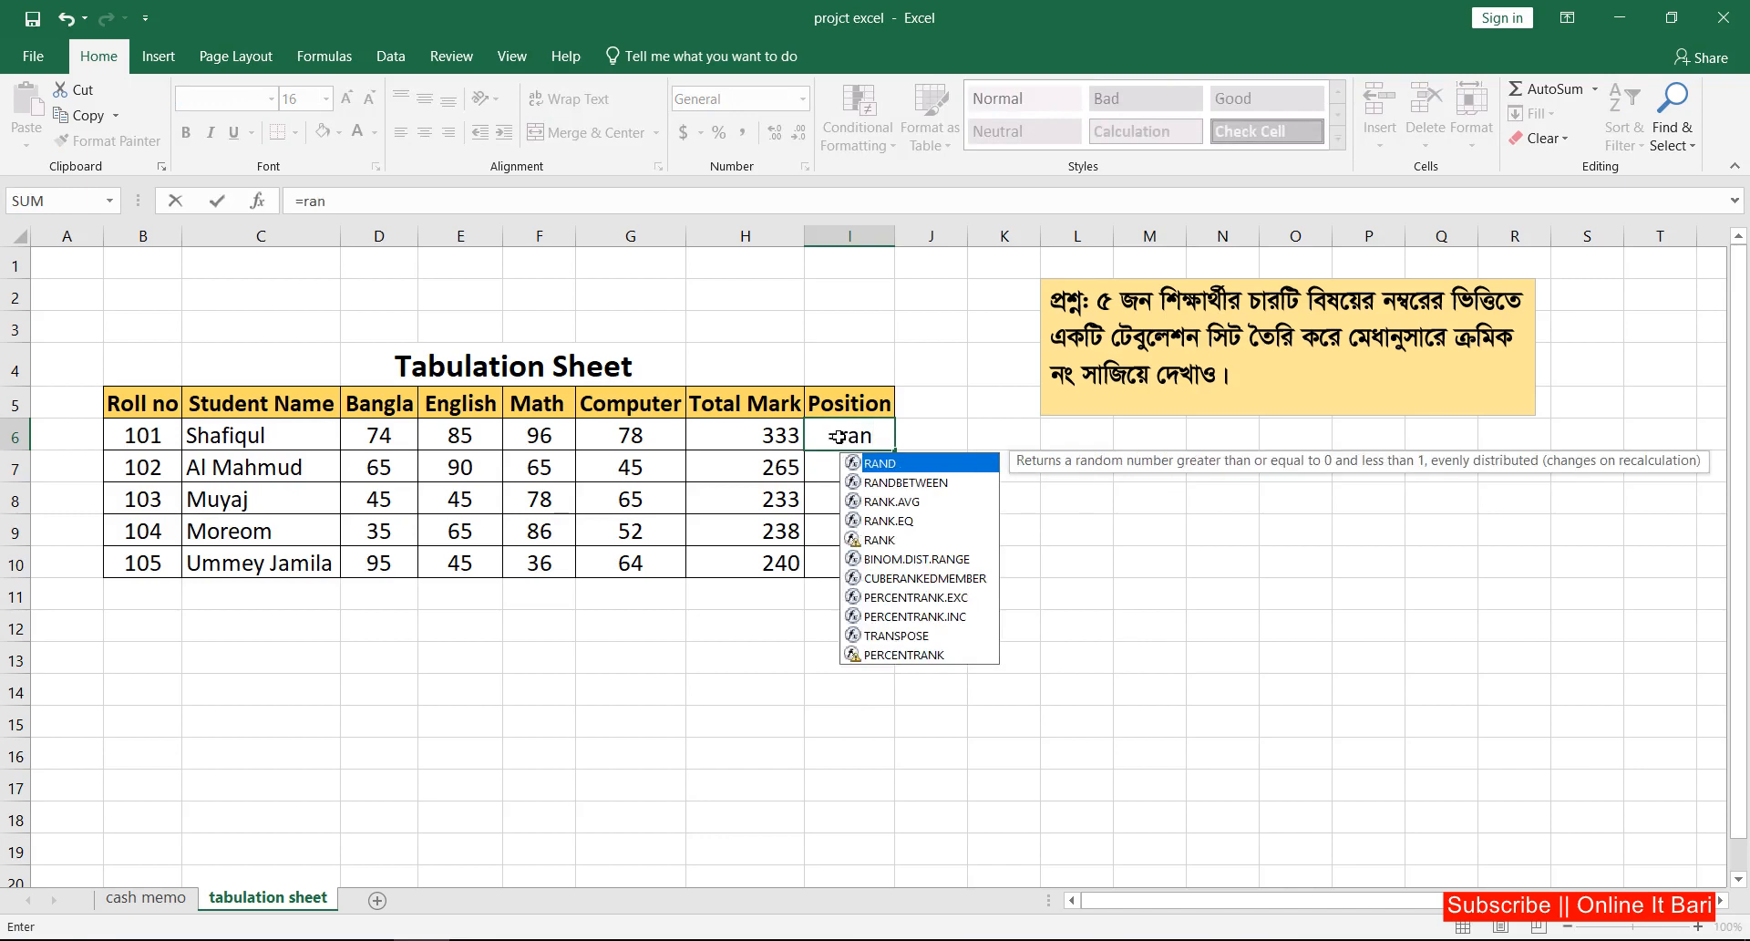
pyautogui.write('k')
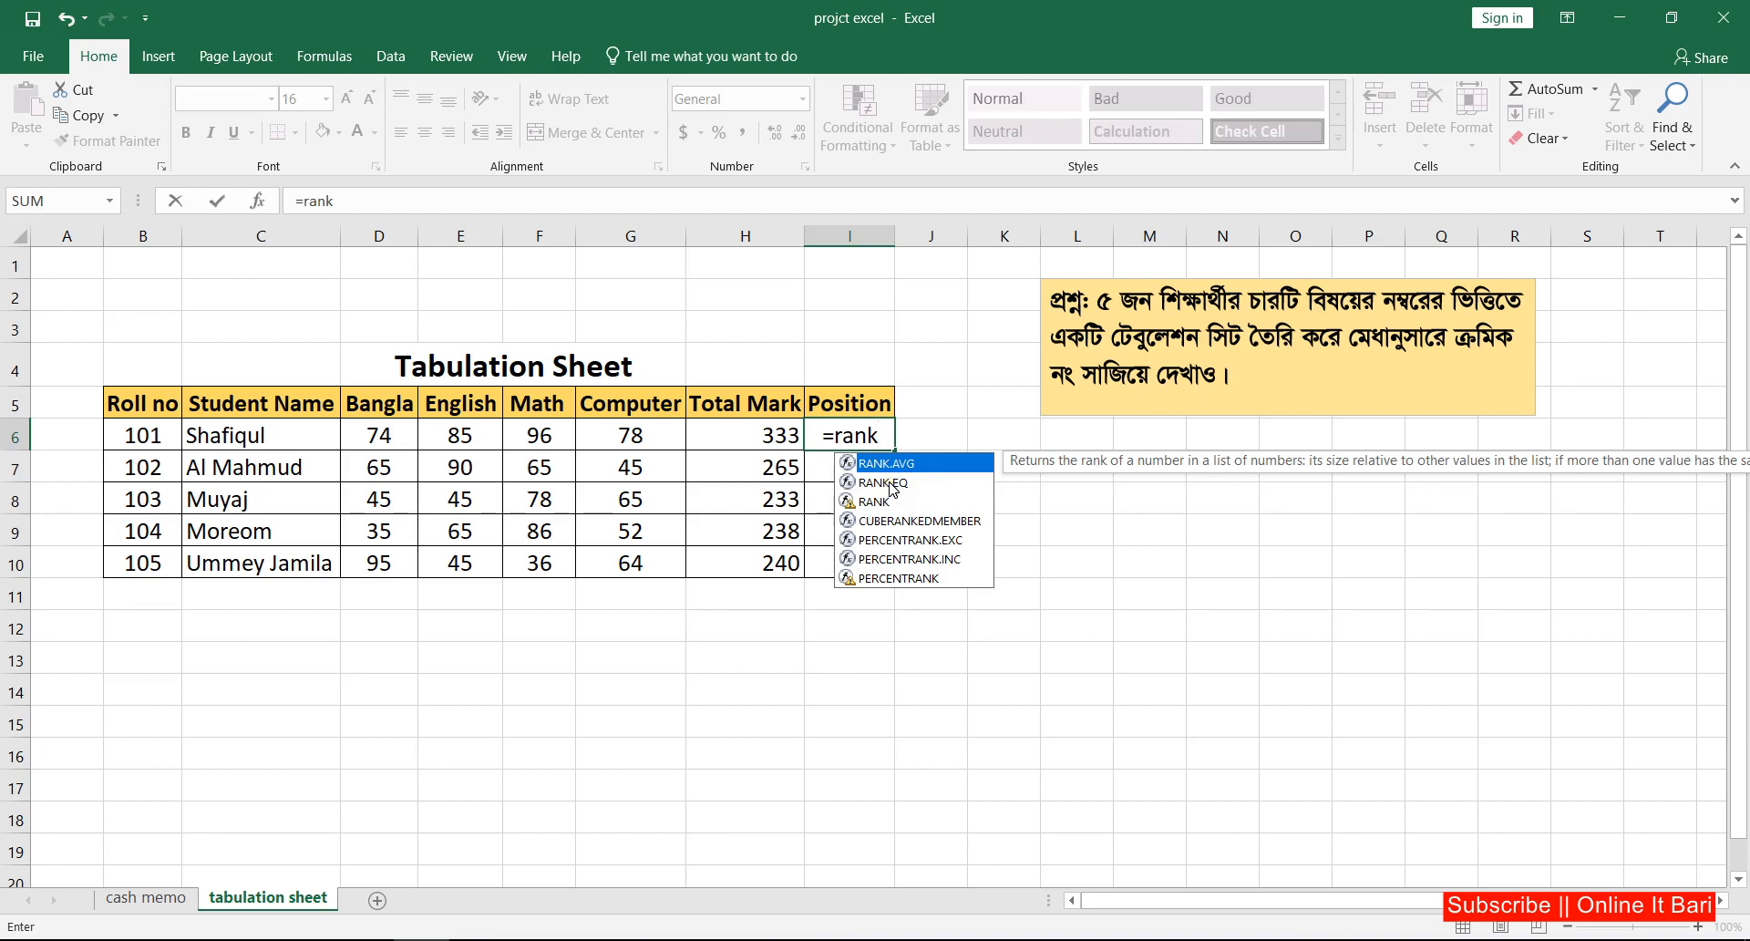
pyautogui.click(886, 483)
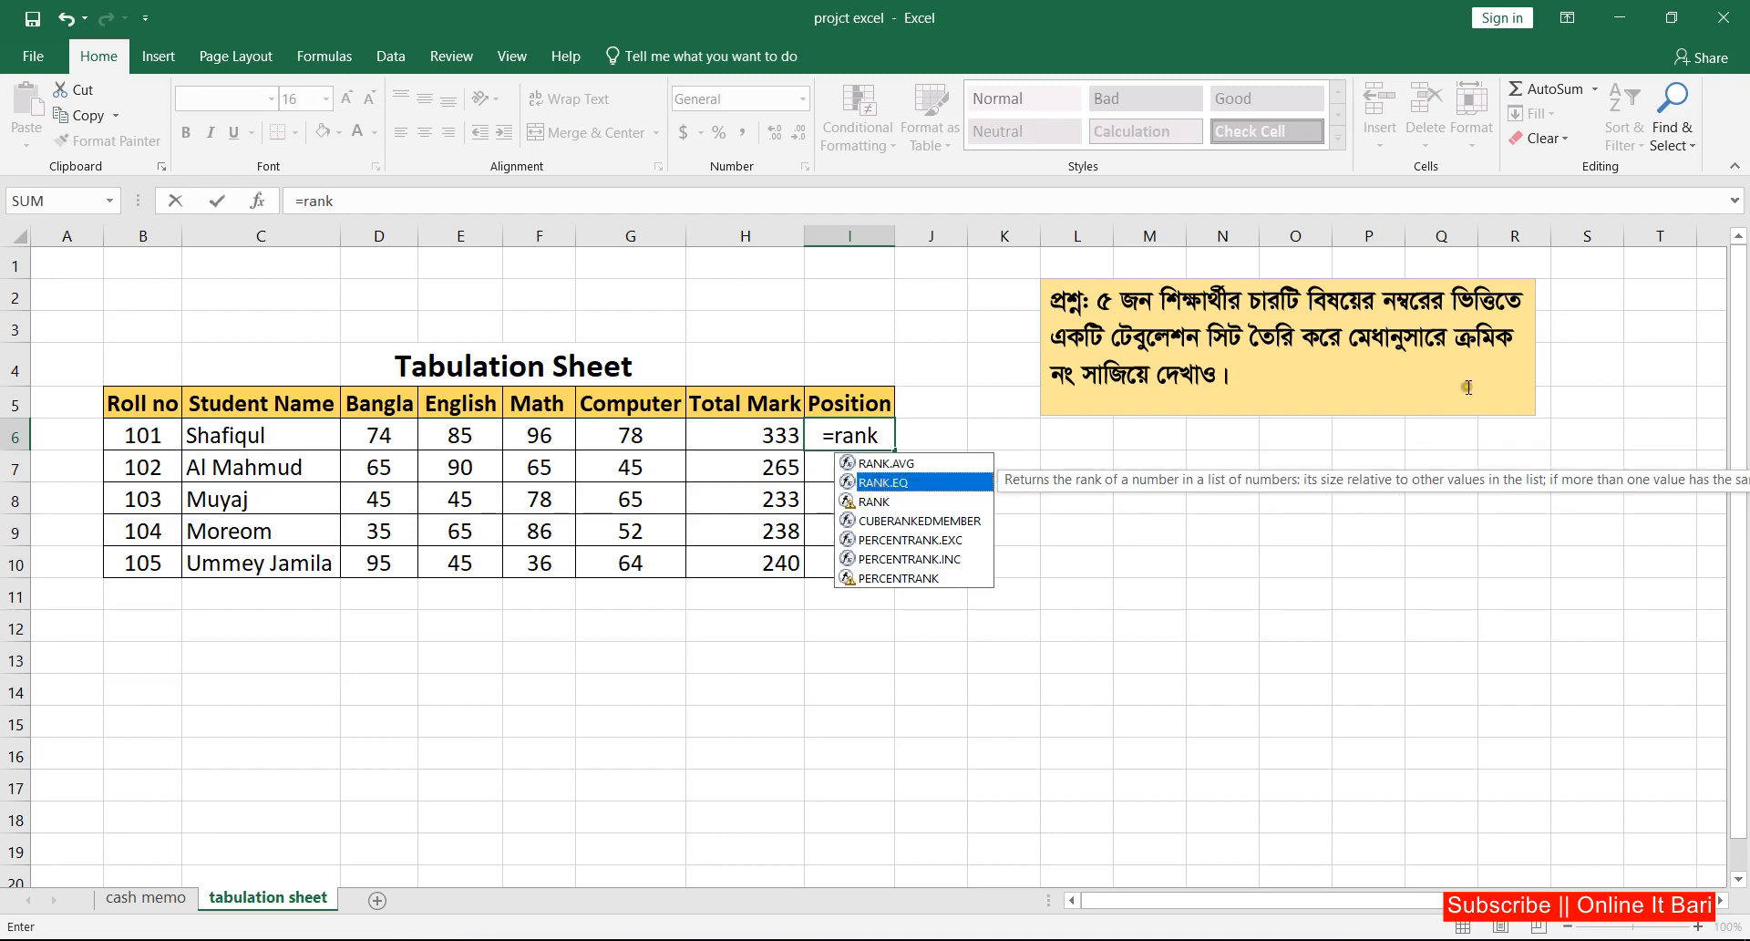
pyautogui.press('Tab')
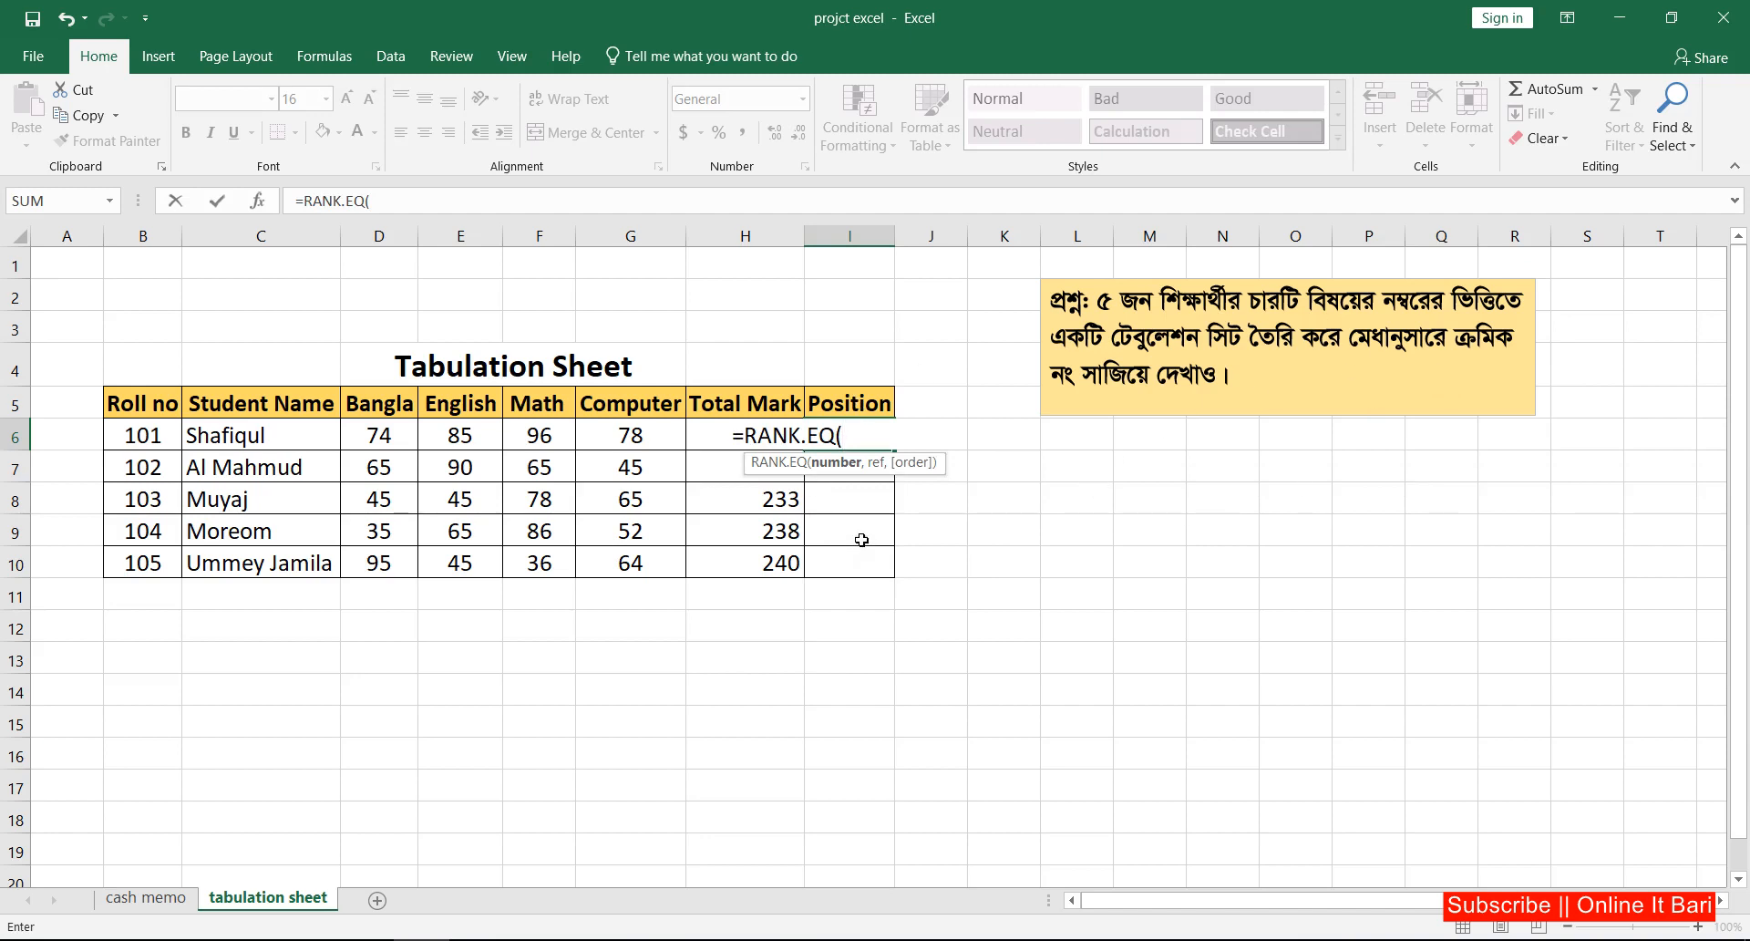
pyautogui.click(698, 438)
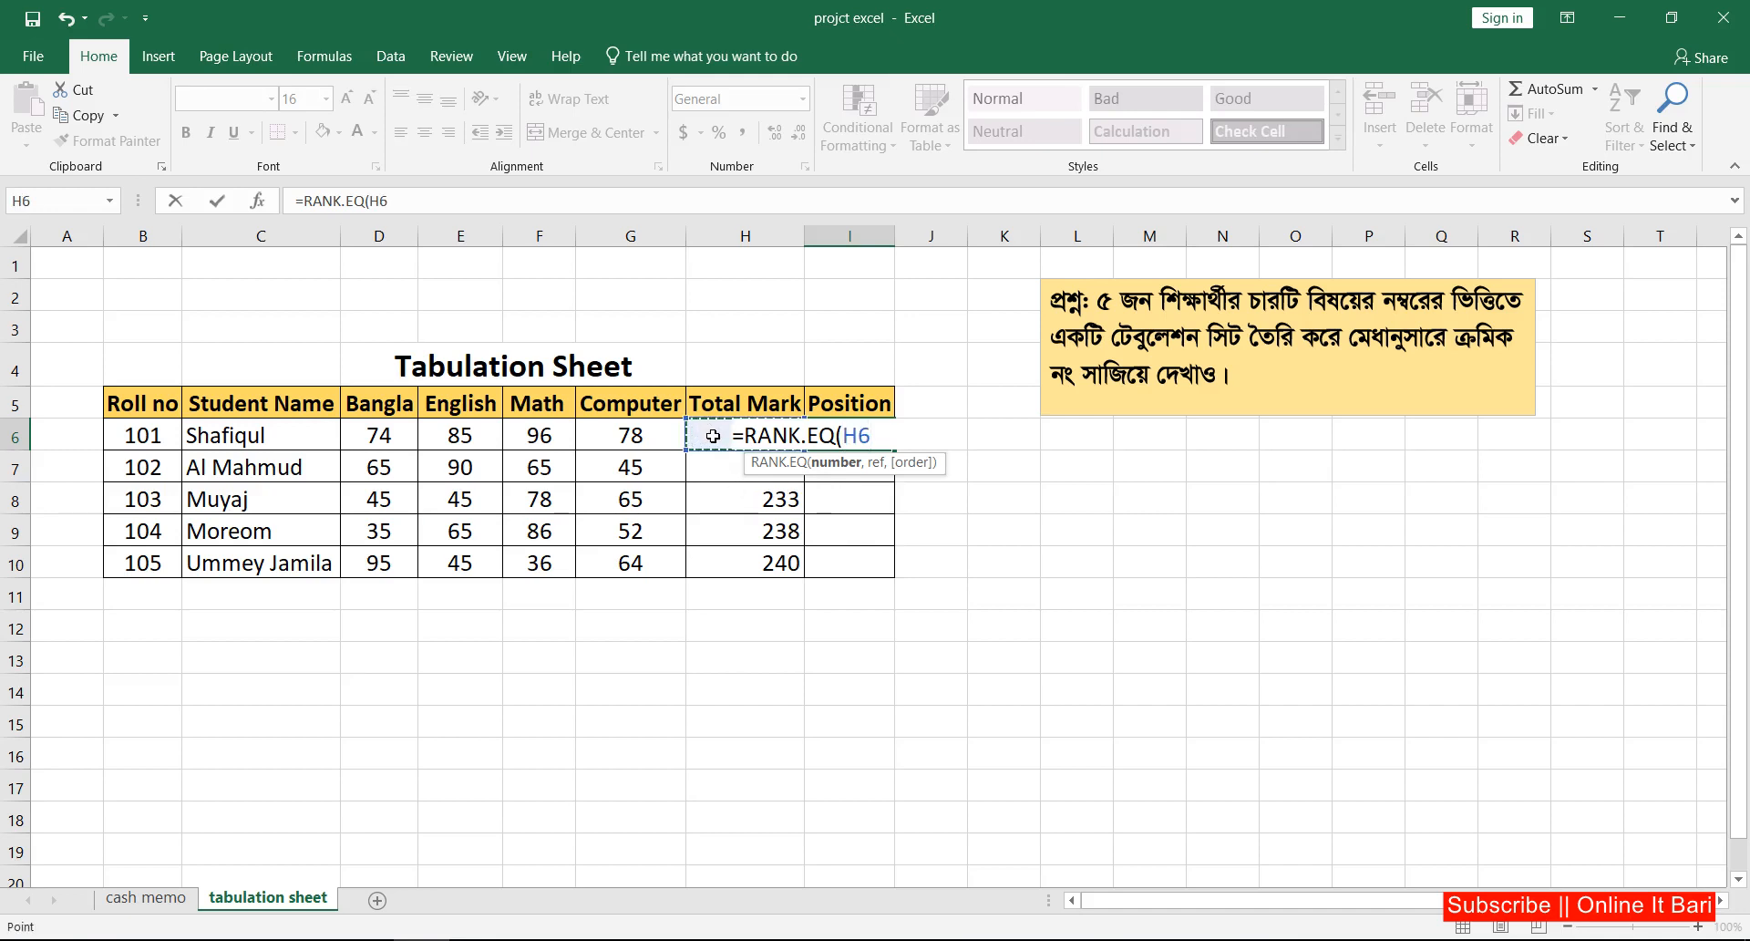
pyautogui.write(',')
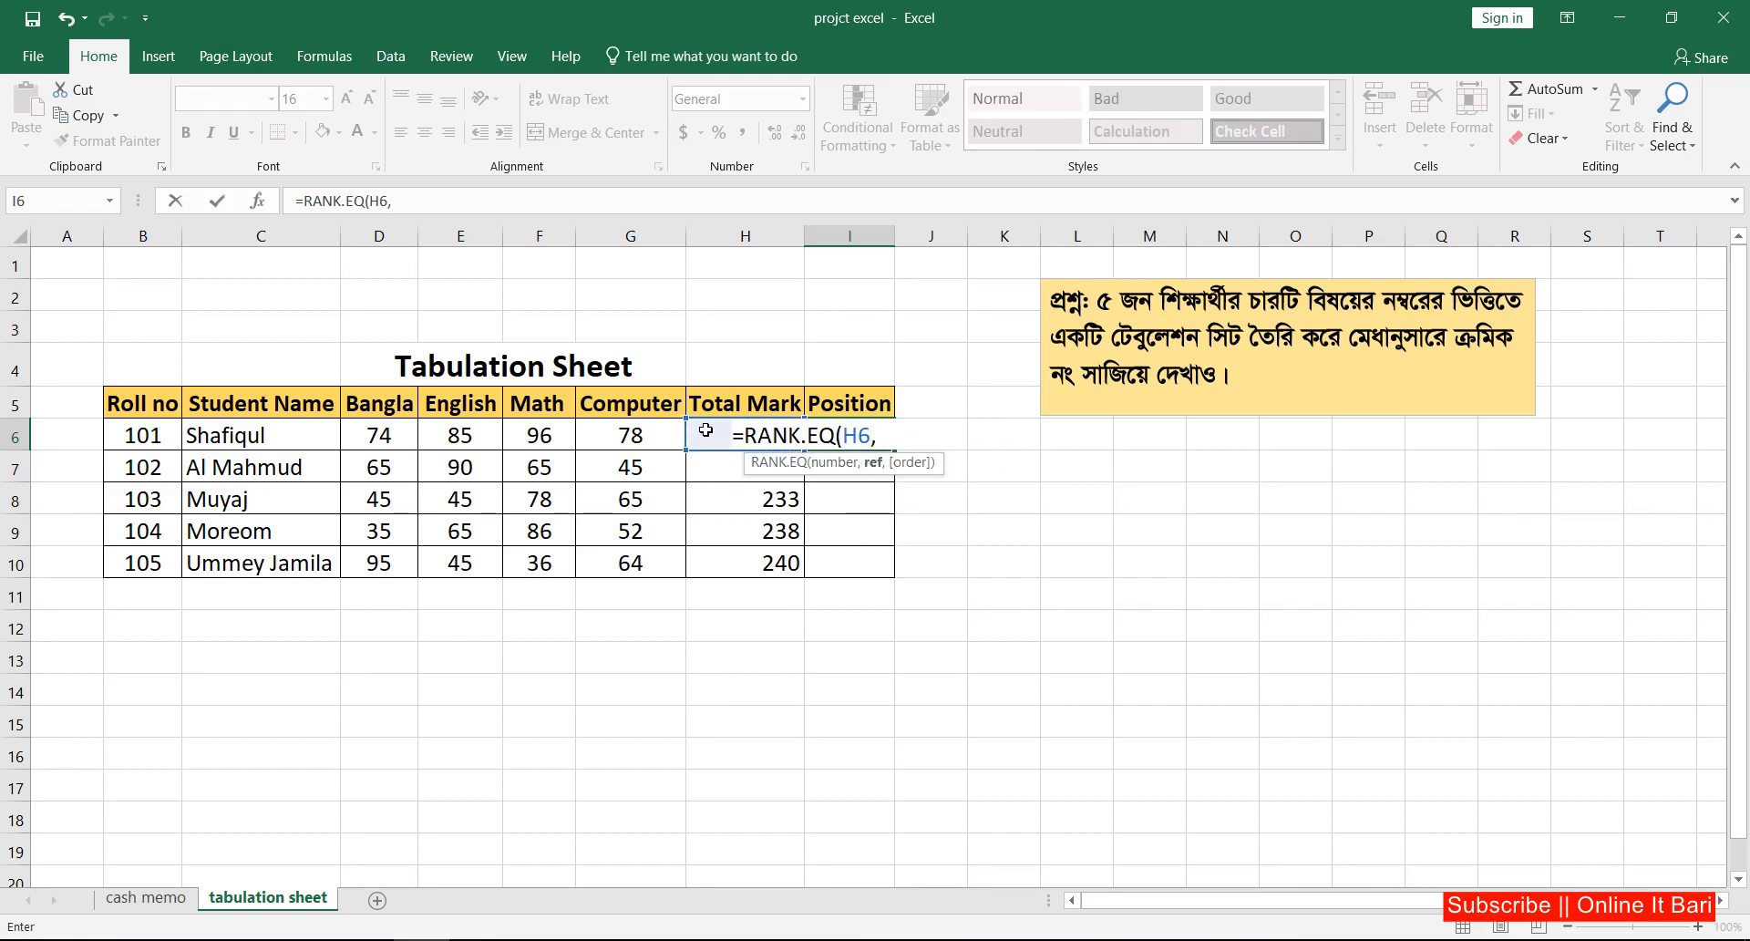
# Step: Set the rank formula's reference to the Total Mark range H6:H10 and make it absolute as $H$6:$H$10
pyautogui.moveTo(705, 430); pyautogui.dragTo(726, 569)
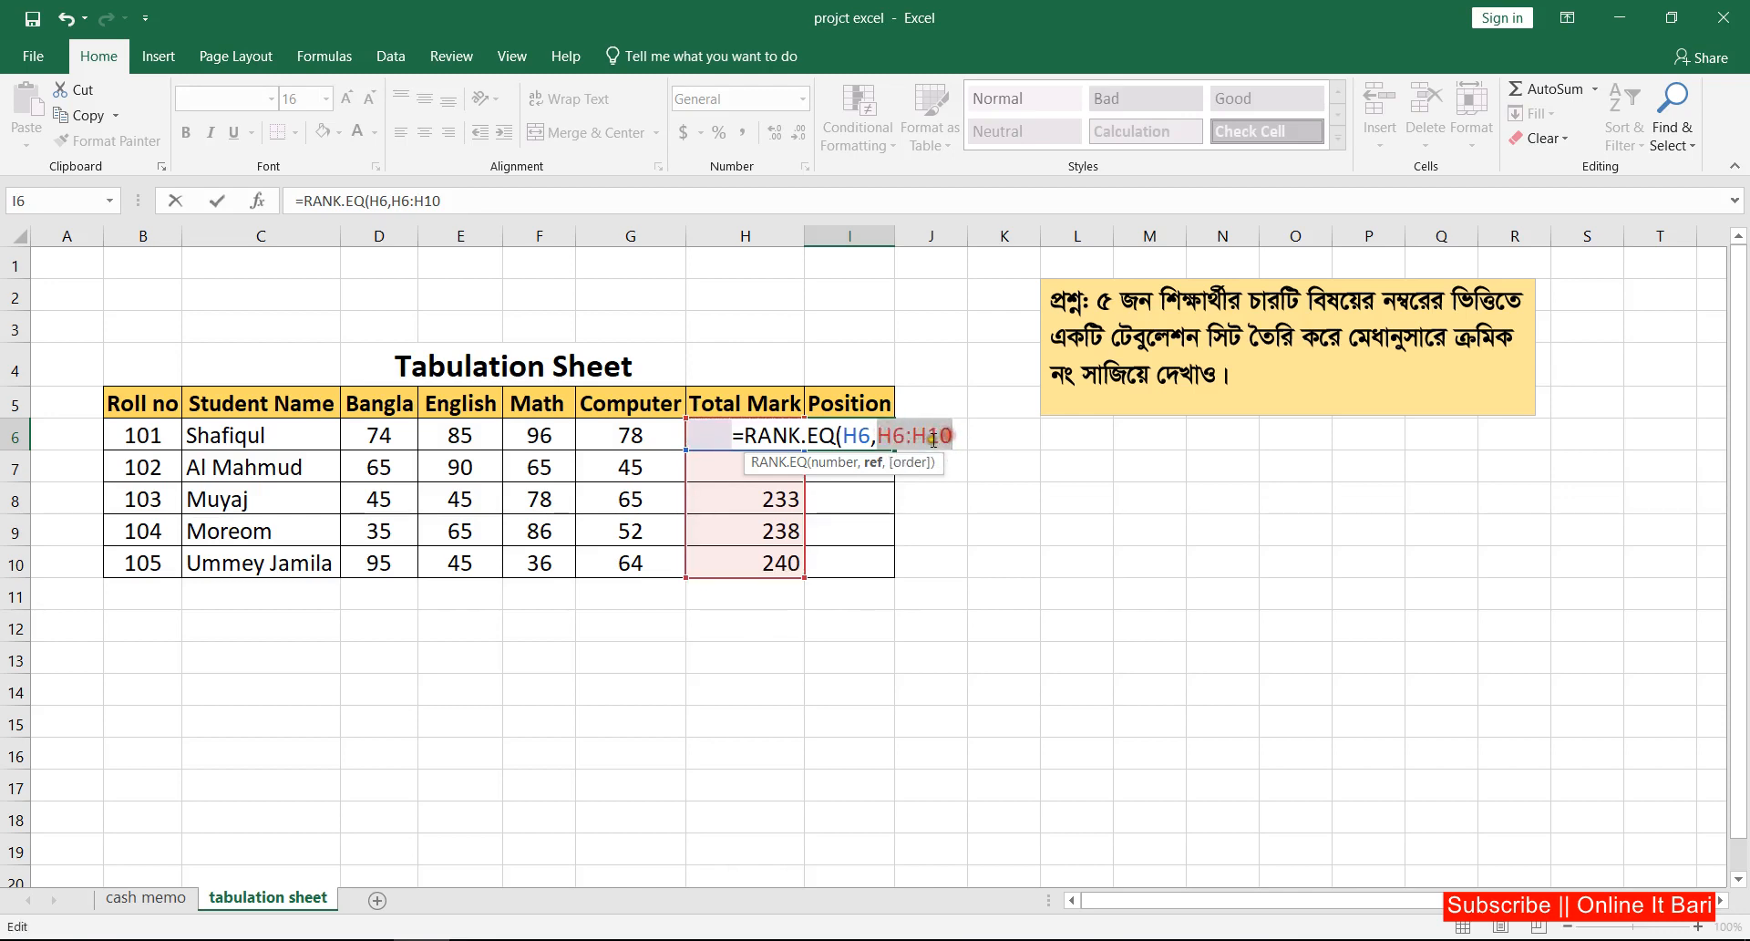
pyautogui.click(931, 438)
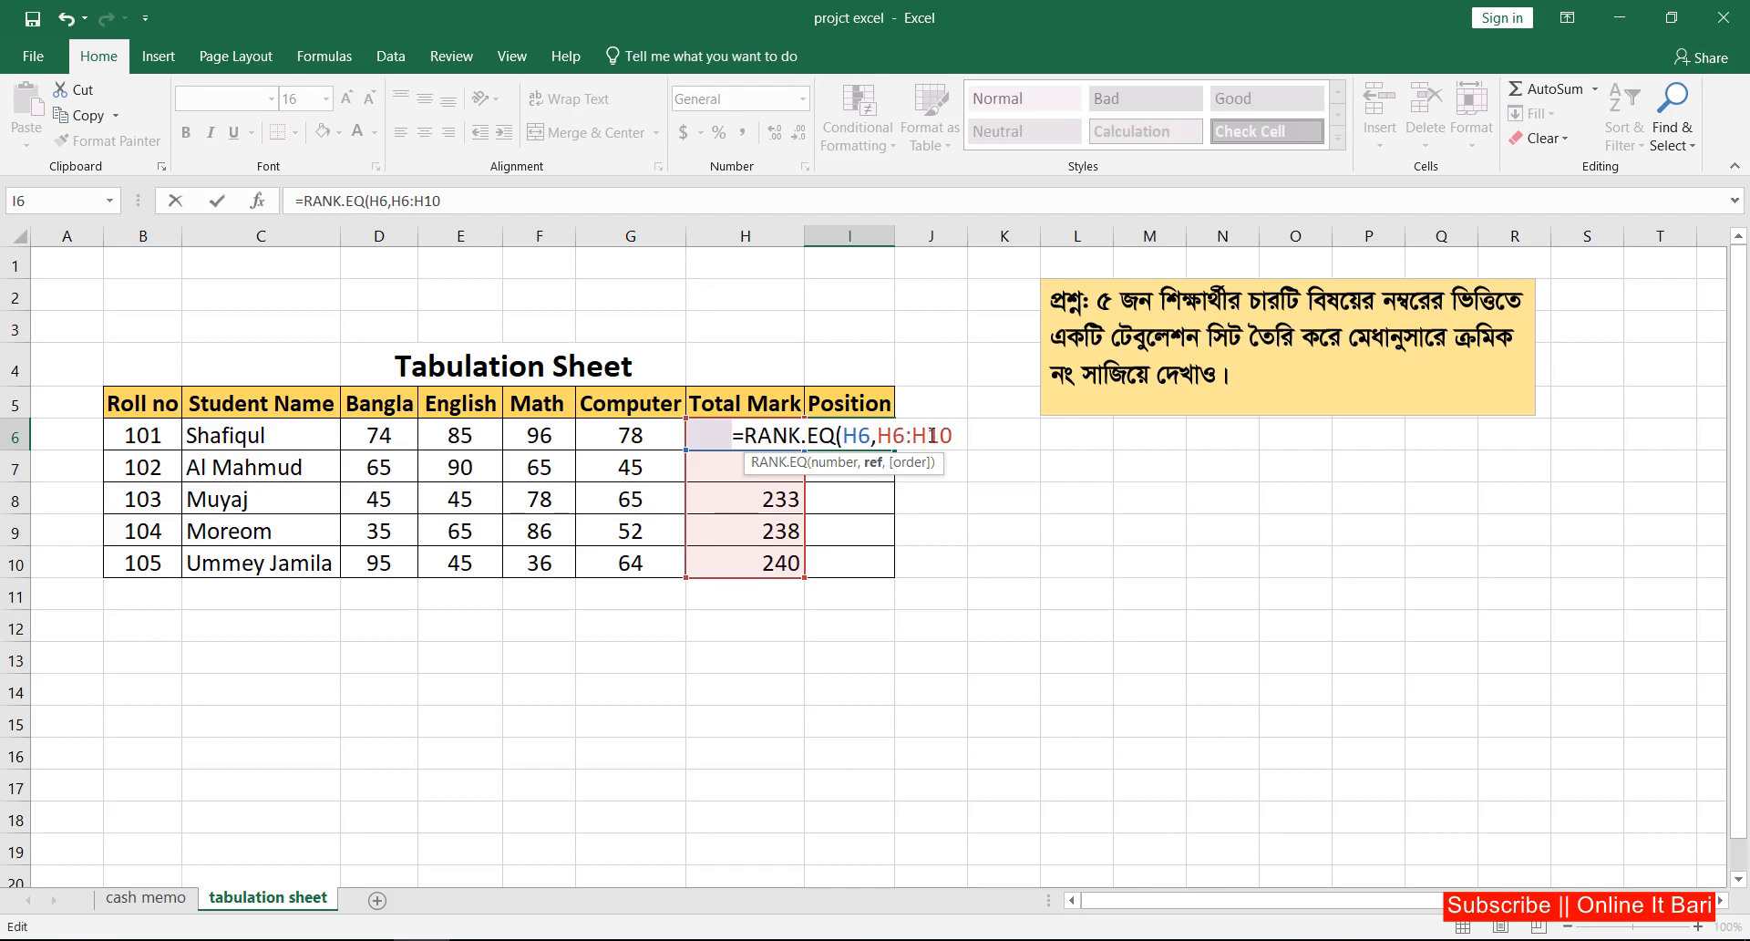
pyautogui.press('F4')
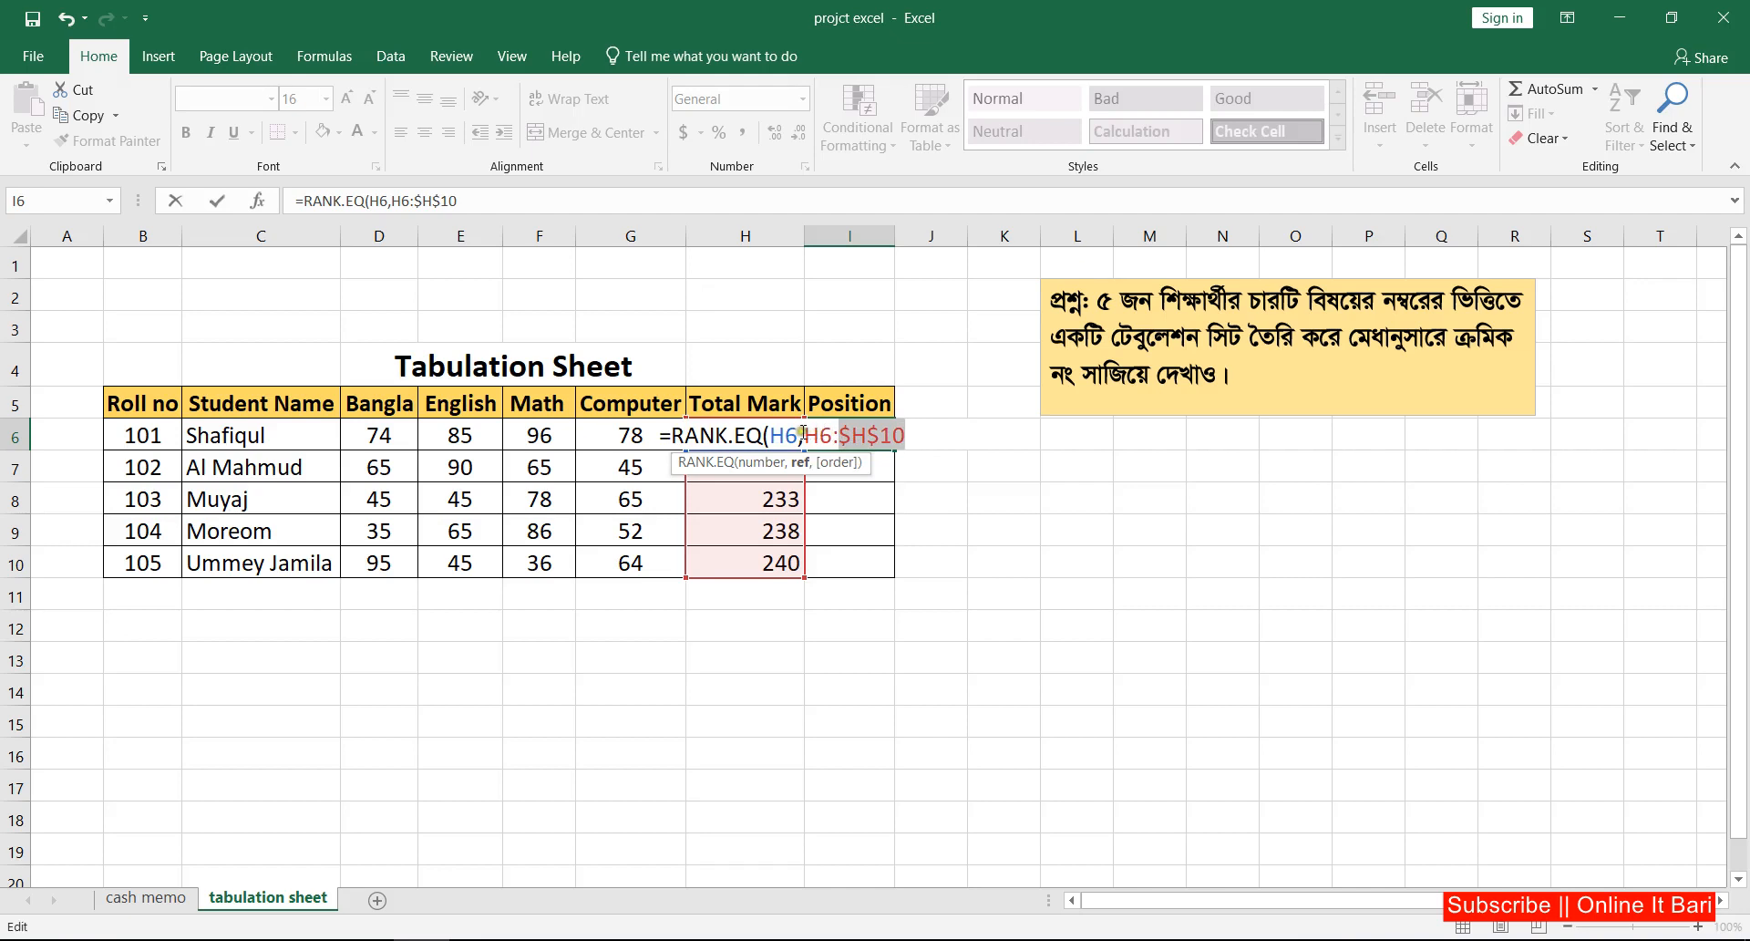
pyautogui.moveTo(805, 435); pyautogui.dragTo(835, 437)
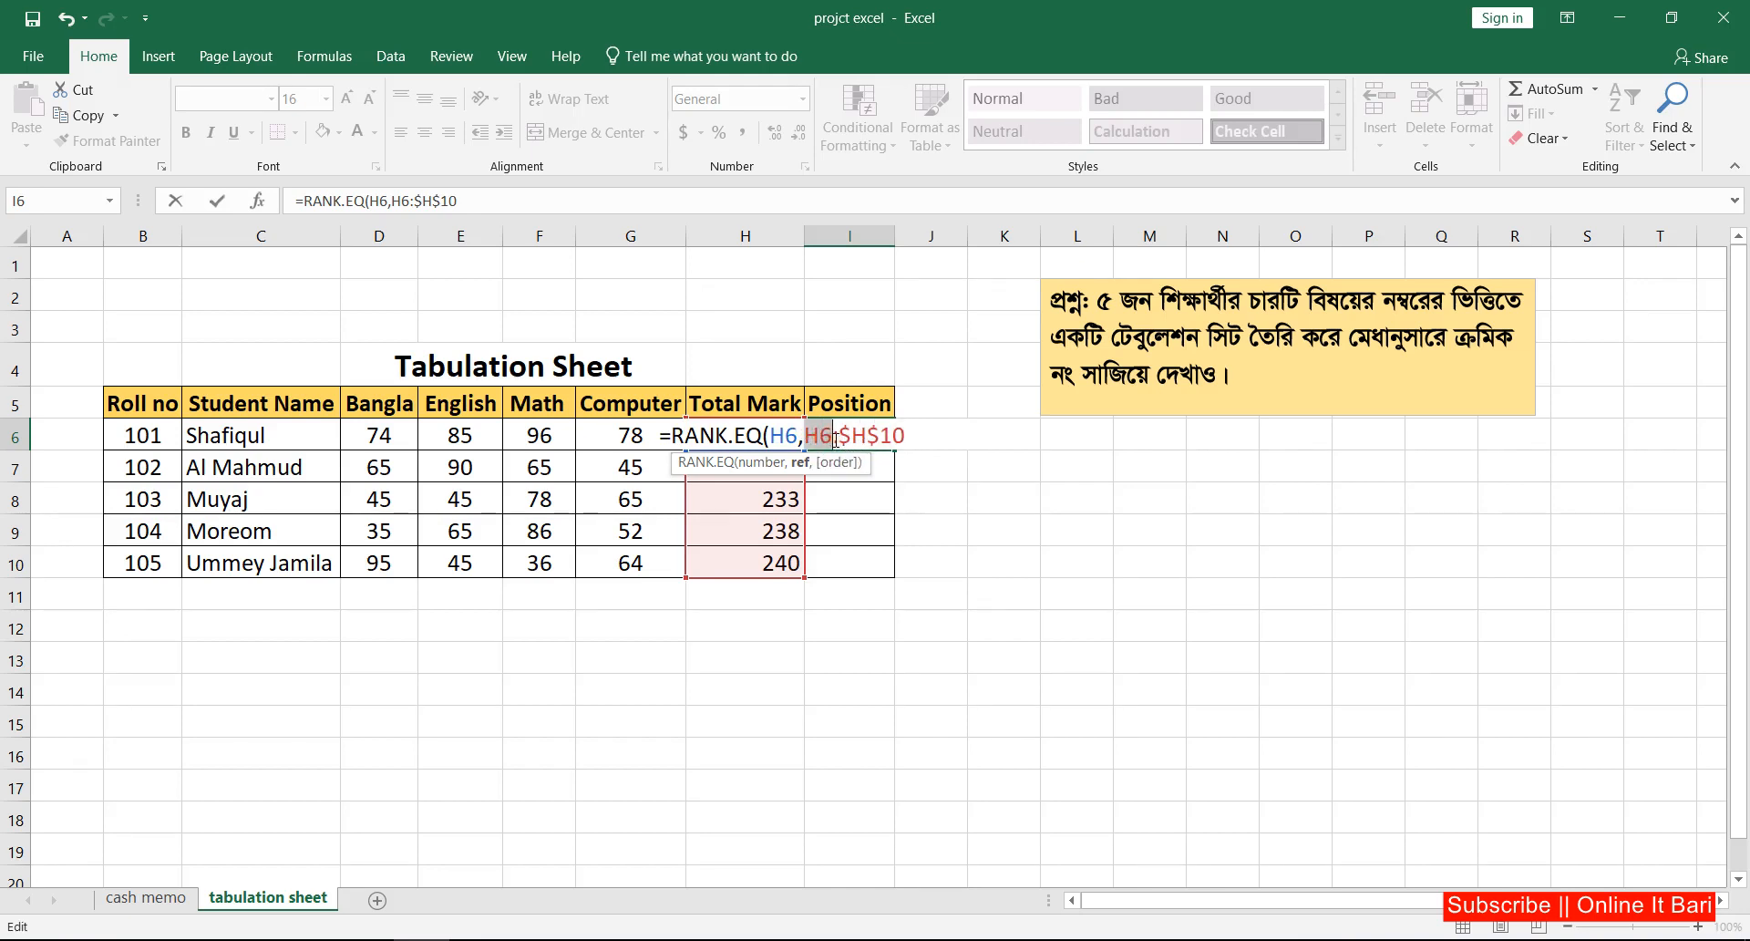
pyautogui.press('F4')
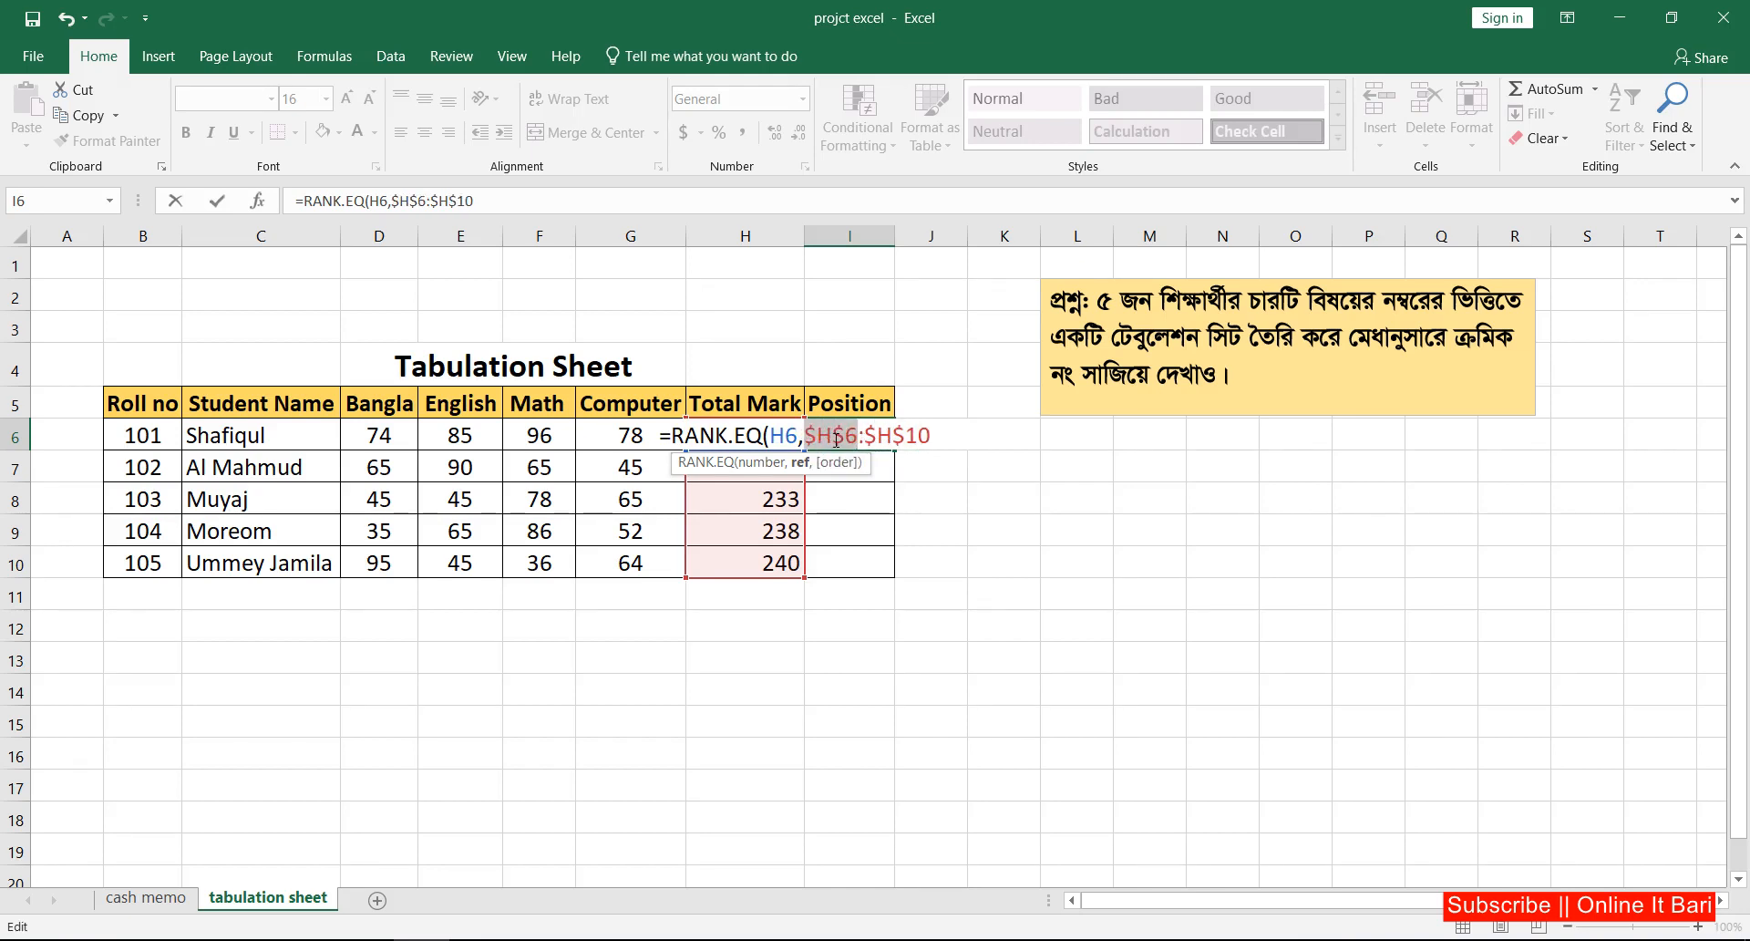
pyautogui.click(932, 436)
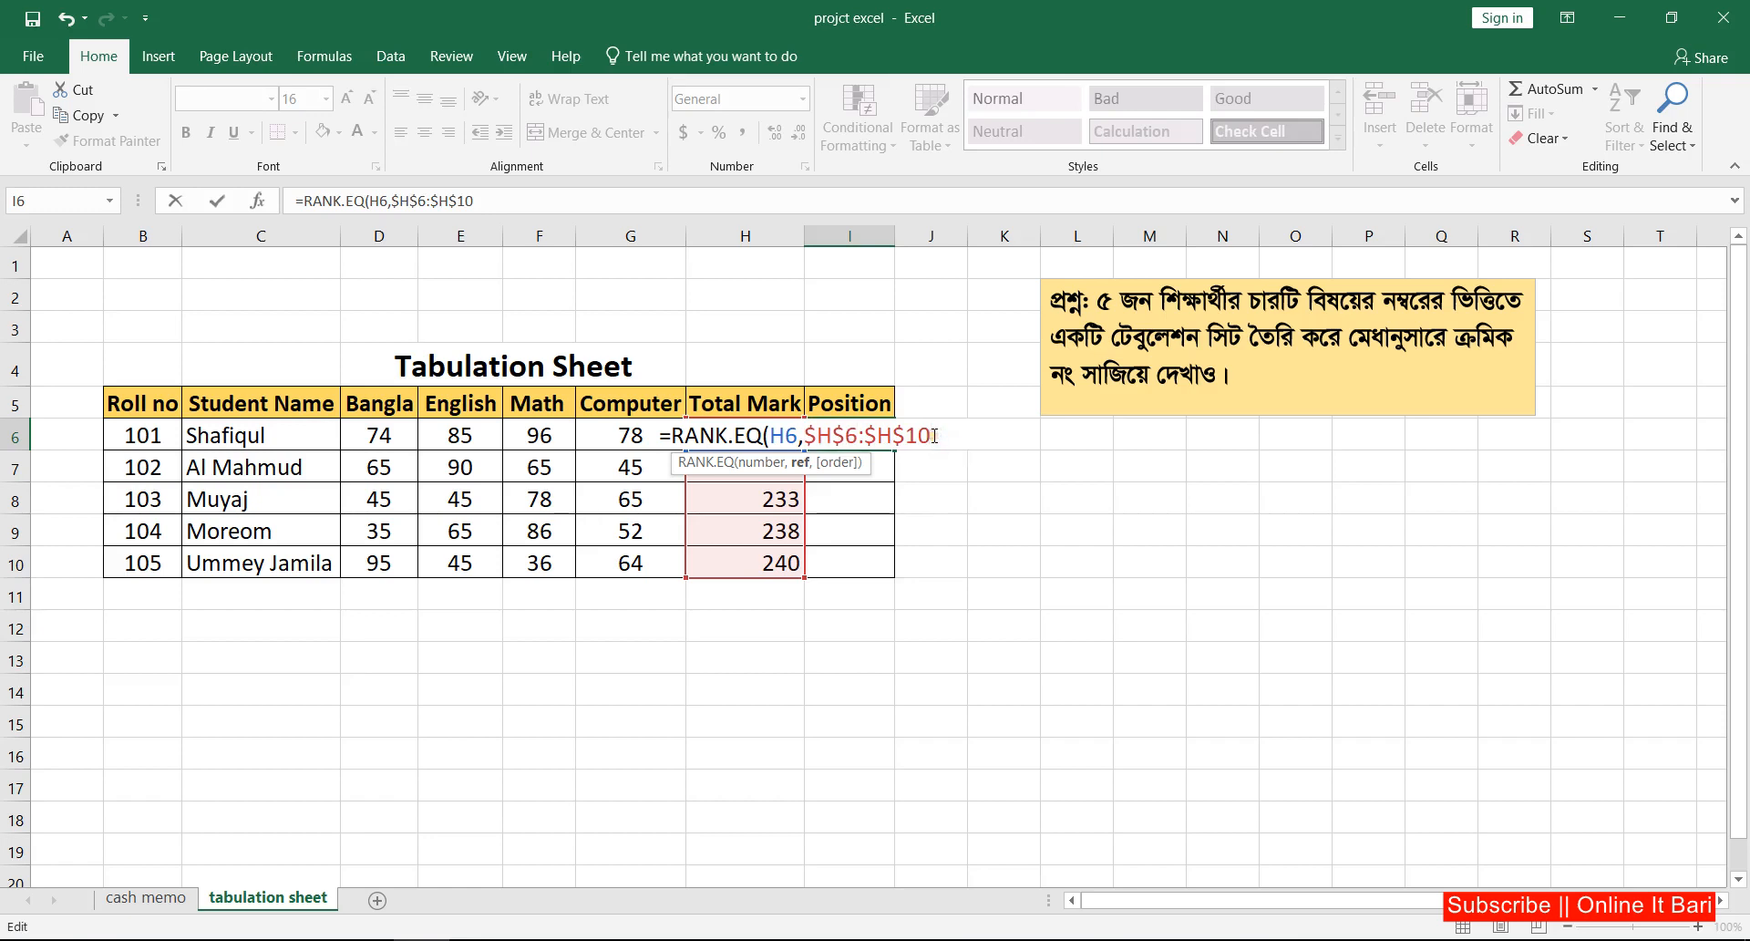
# Step: Add the order argument 0 - Descending to the rank formula in I6 and commit the formula
pyautogui.write(',')
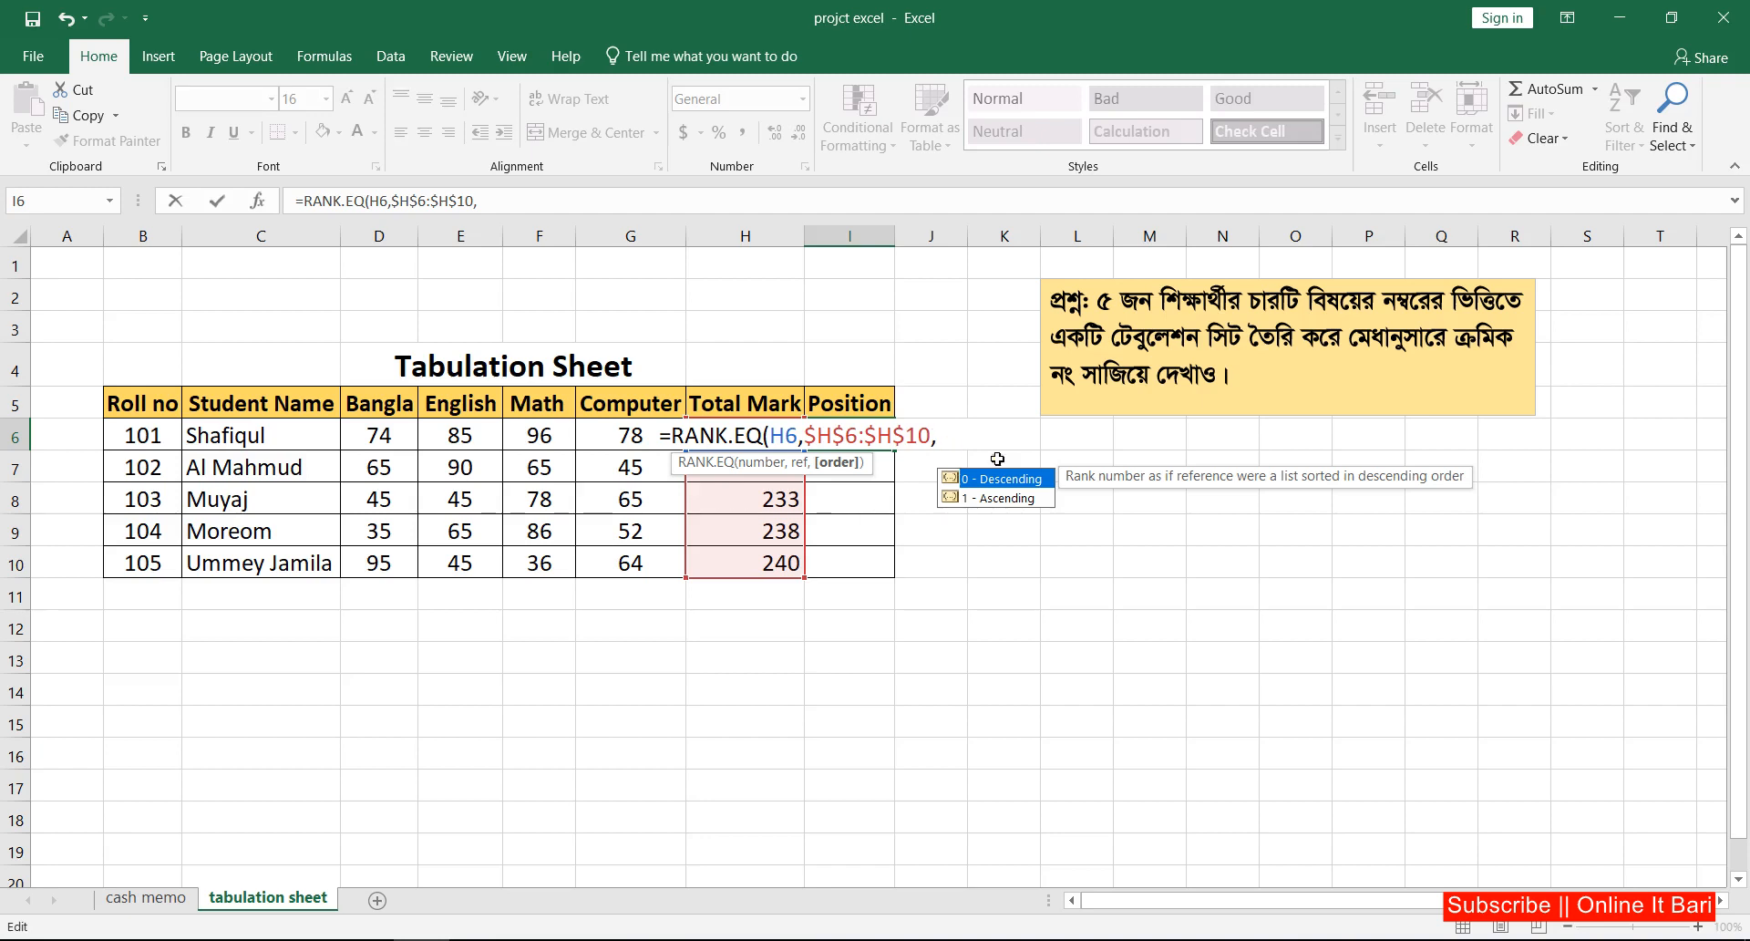
pyautogui.click(1018, 478)
pyautogui.click(1016, 496)
pyautogui.click(1023, 498)
pyautogui.click(1015, 477)
pyautogui.click(1006, 488)
pyautogui.click(995, 481)
pyautogui.doubleClick(995, 484)
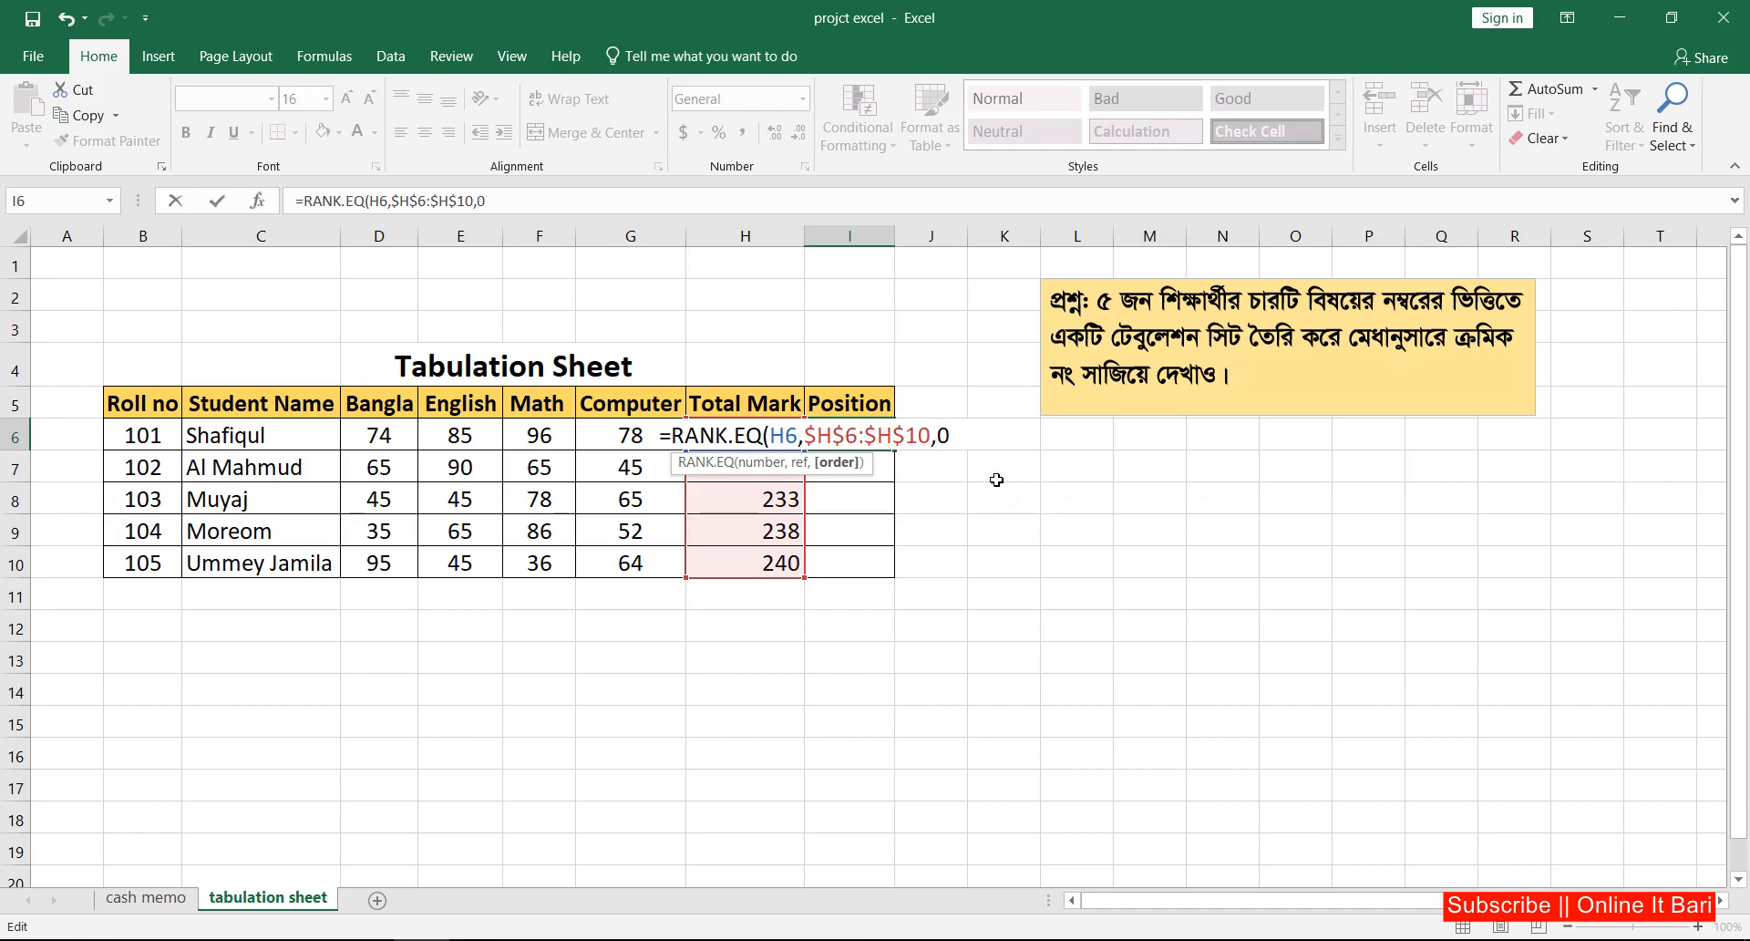
pyautogui.click(219, 209)
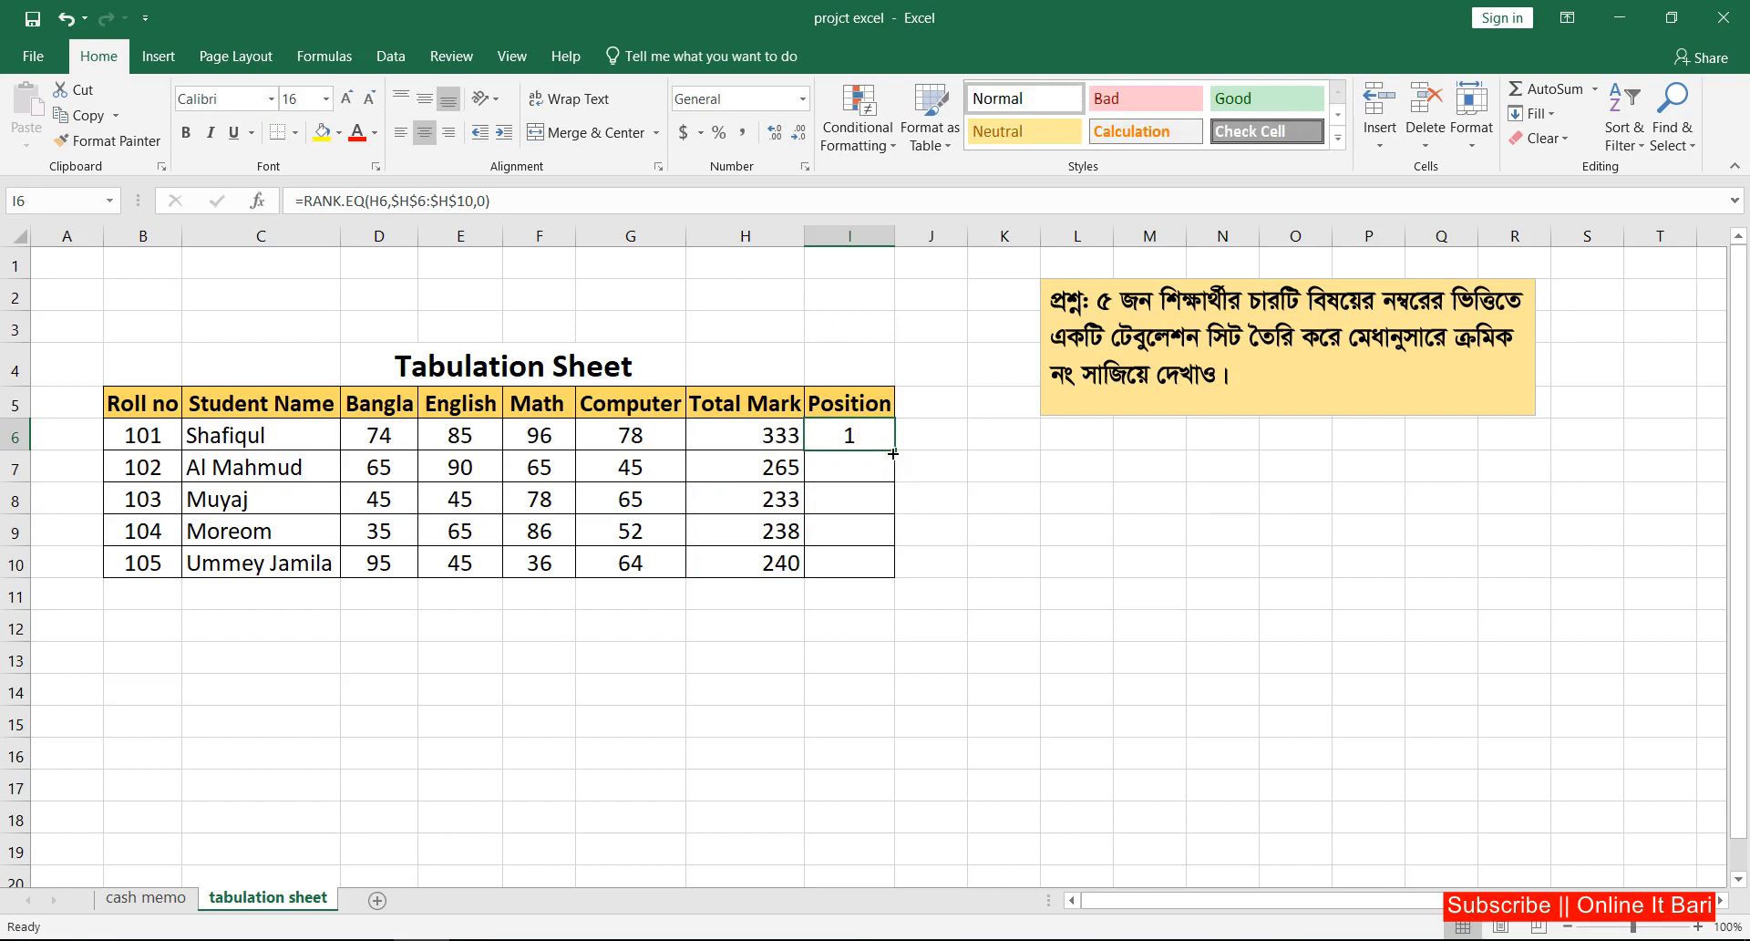
# Step: Fill the rank formula from I6 down to I10 and check the positions and formulas in that column
pyautogui.moveTo(892, 452); pyautogui.dragTo(892, 572)
pyautogui.click(858, 425)
pyautogui.click(860, 438)
pyautogui.click(855, 469)
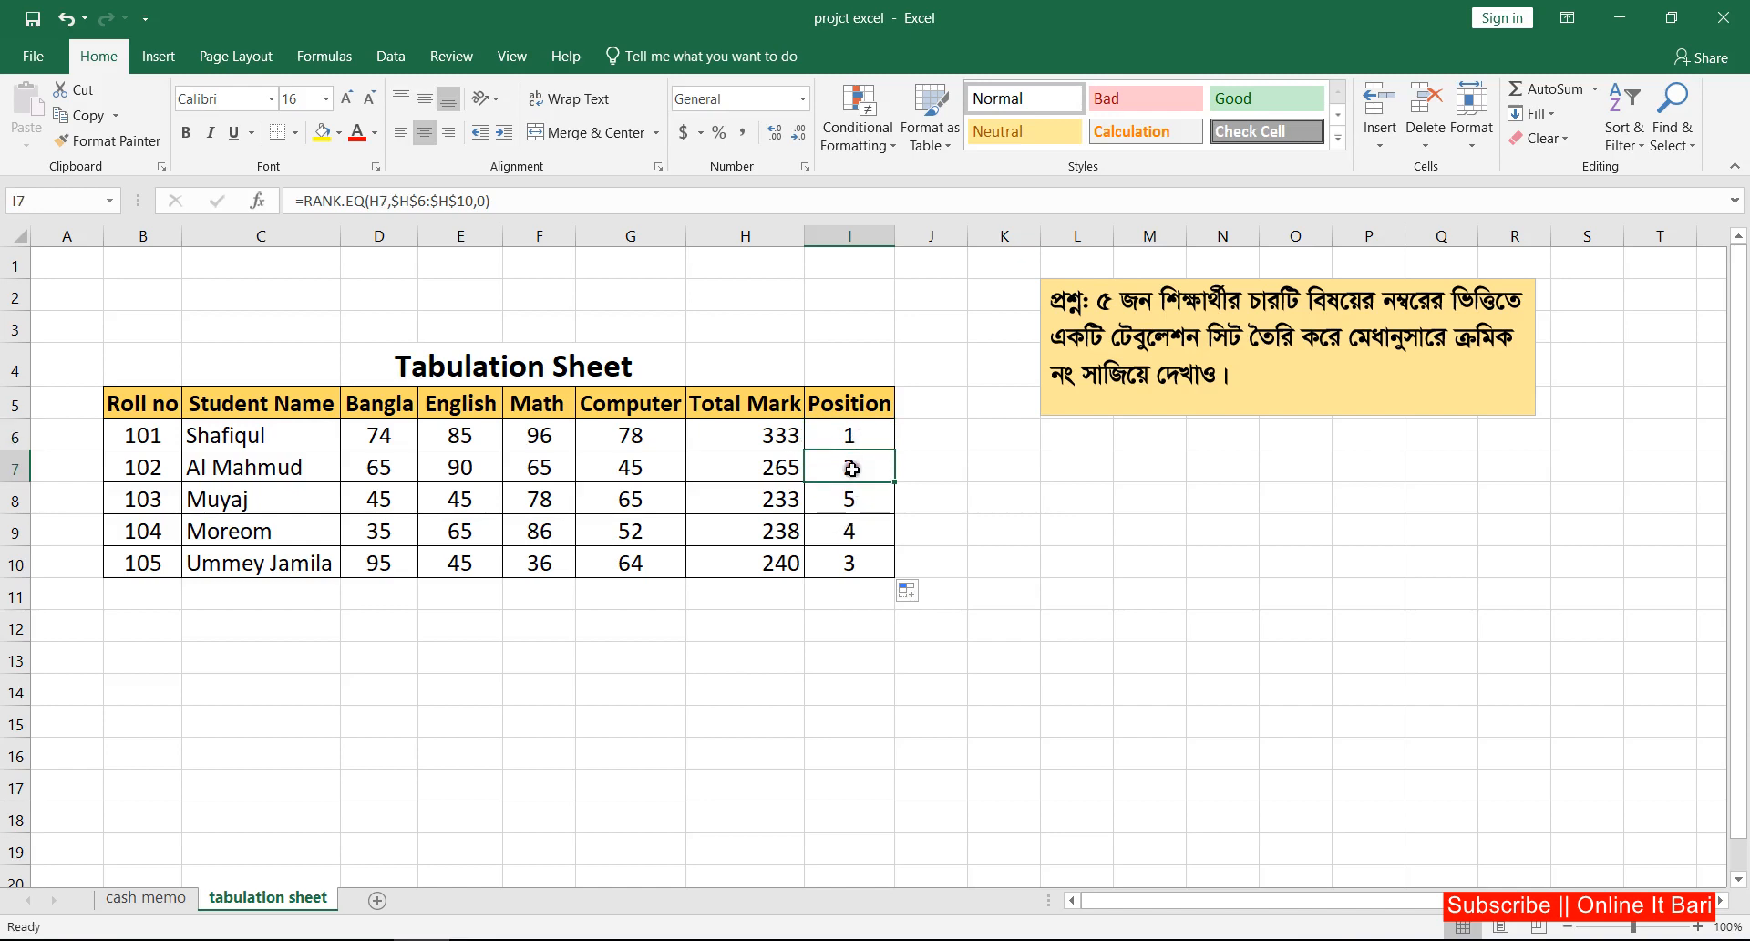
pyautogui.click(860, 562)
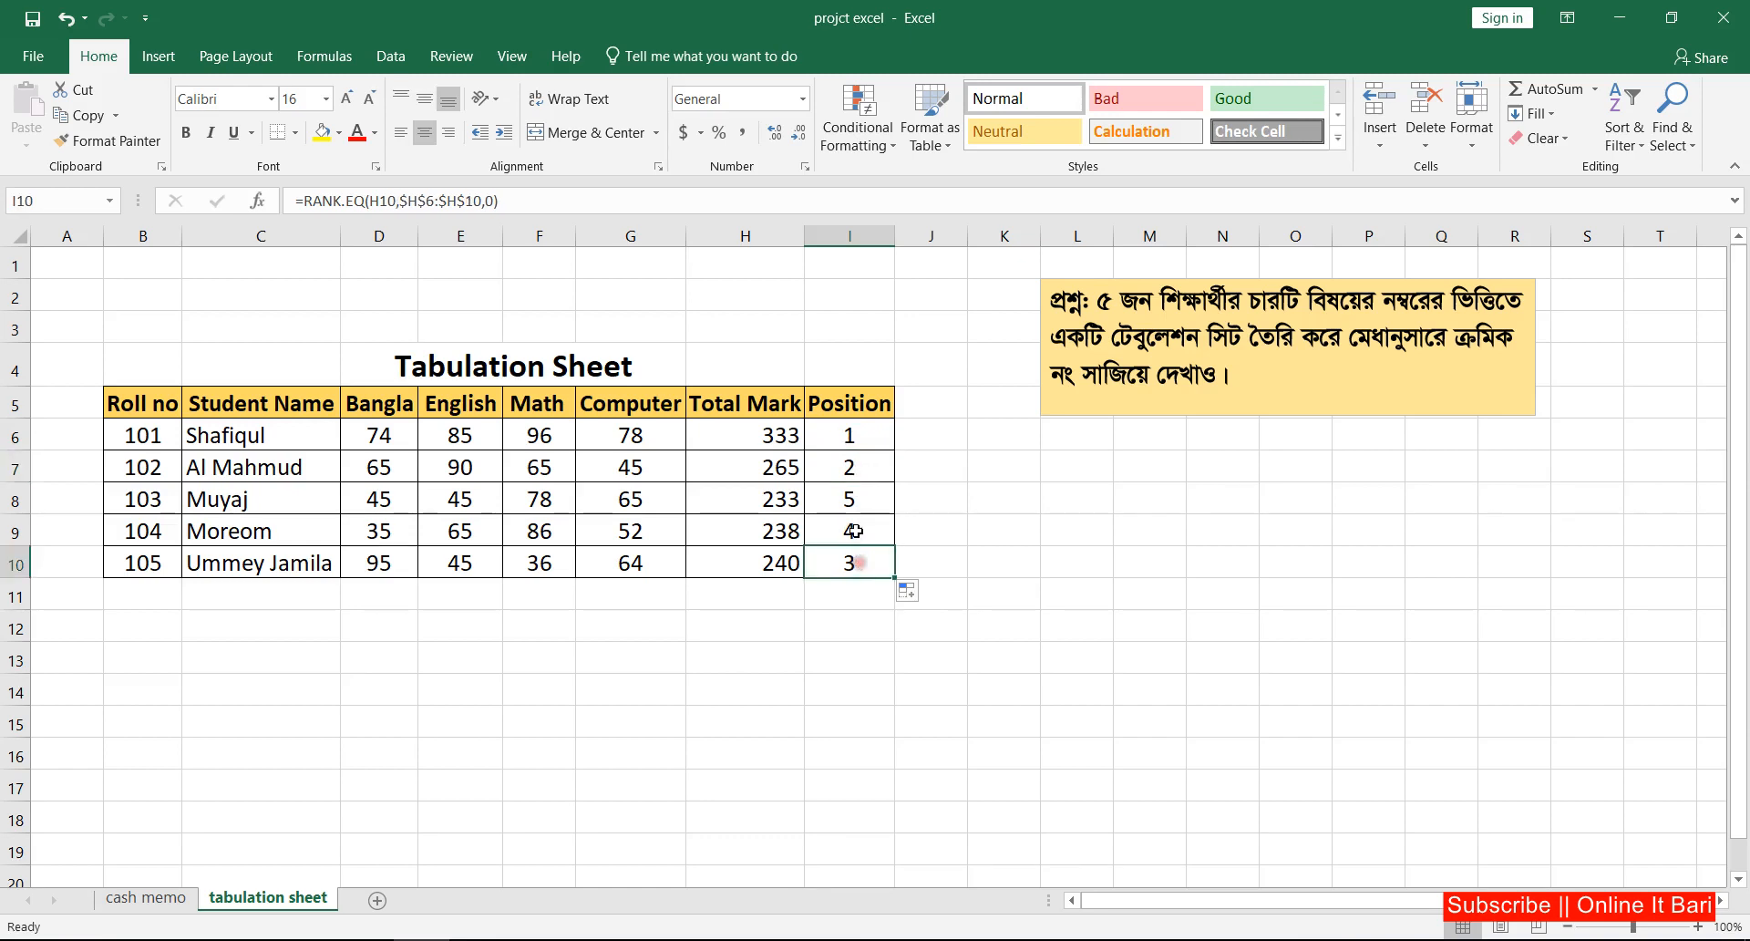
pyautogui.click(855, 530)
pyautogui.click(848, 492)
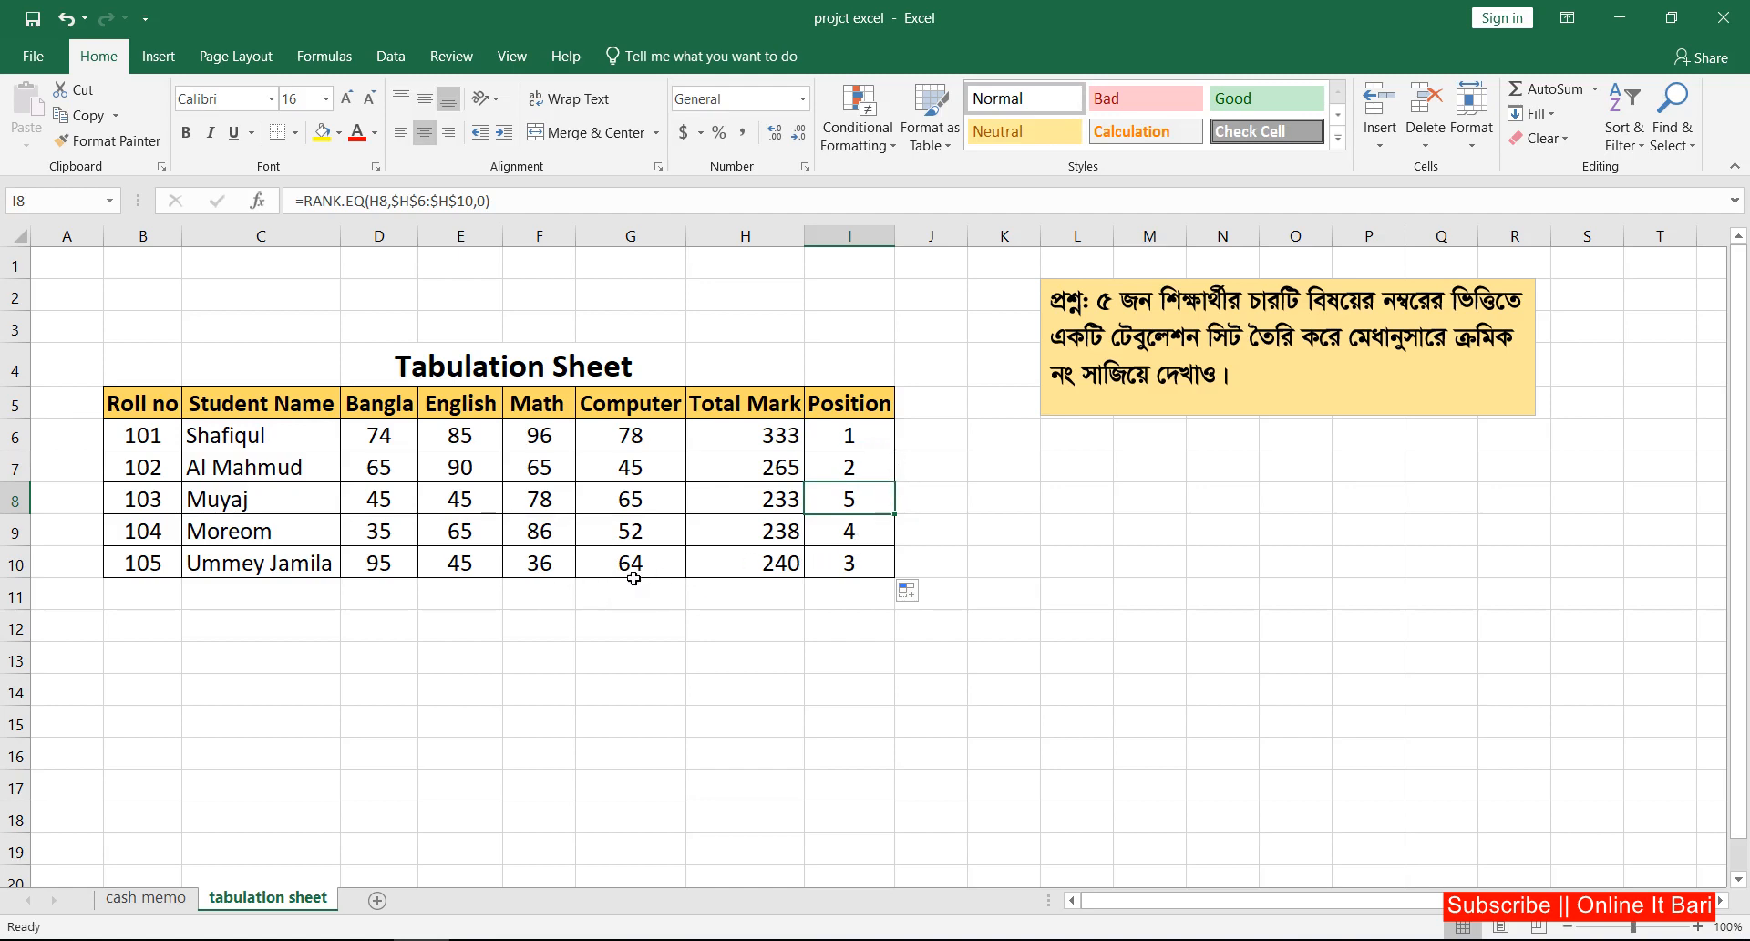
# Step: Copy the four subject marks in D9:G9 down into the last student's row, D10:G10
pyautogui.moveTo(383, 538); pyautogui.dragTo(716, 572)
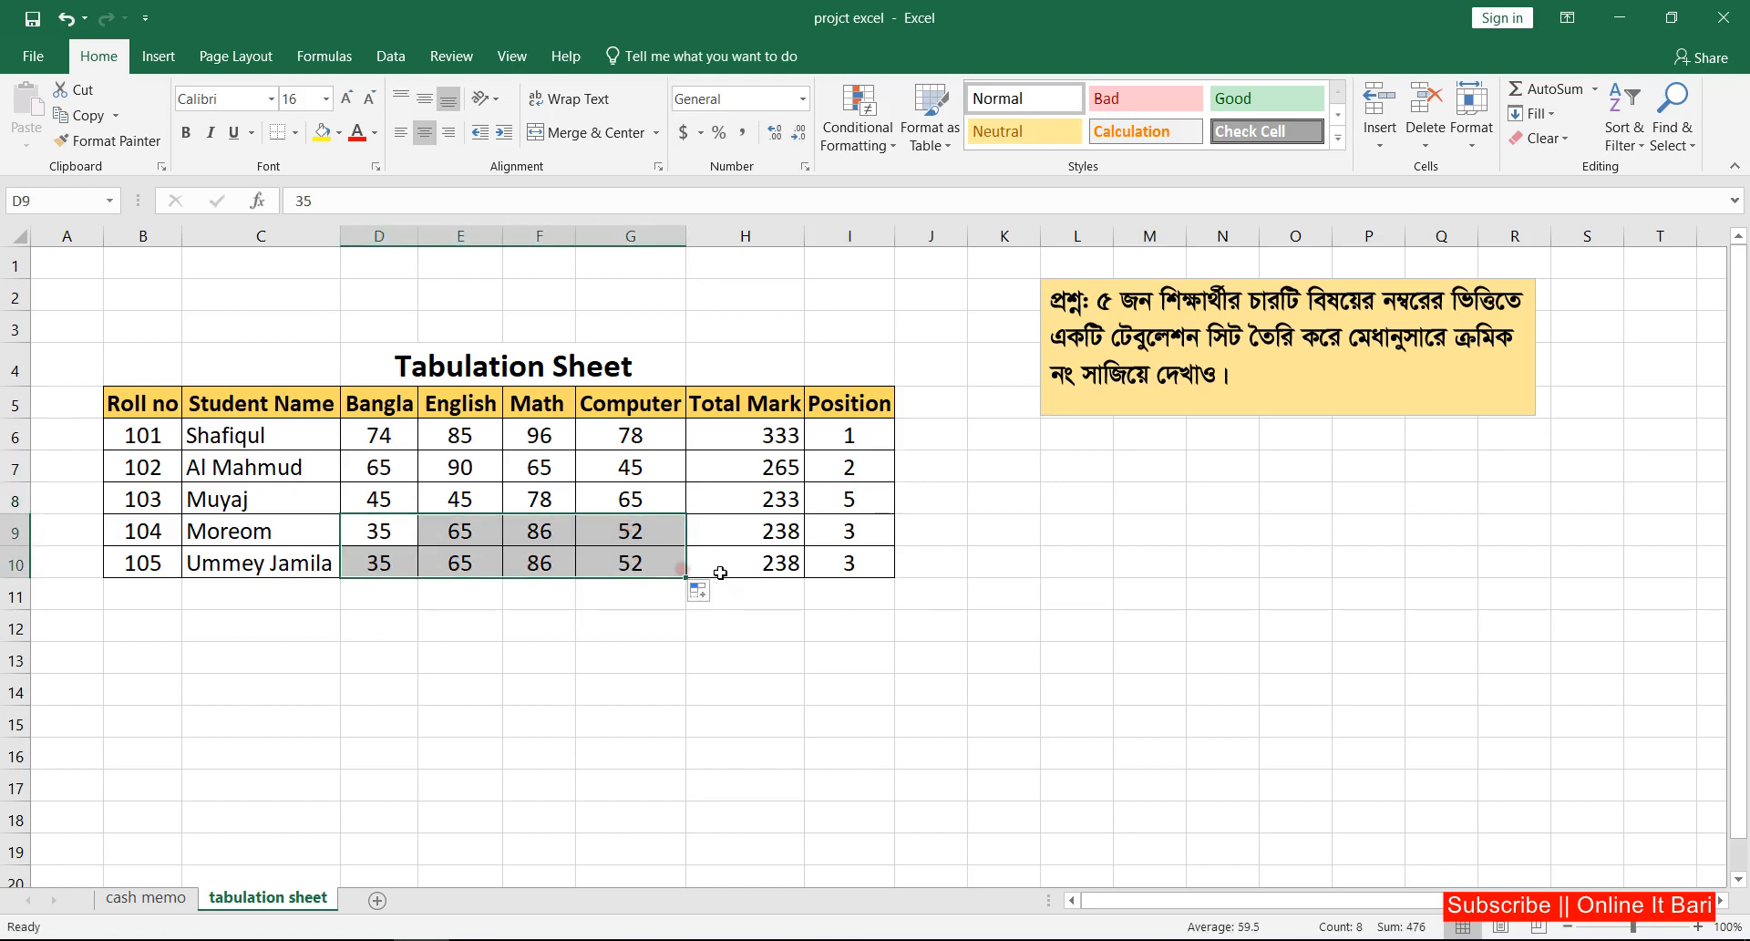
# Step: Examine the rank formulas and positions in I6:I10, comparing the last two students in I9 and I10
pyautogui.click(777, 540)
pyautogui.moveTo(866, 529); pyautogui.dragTo(867, 567)
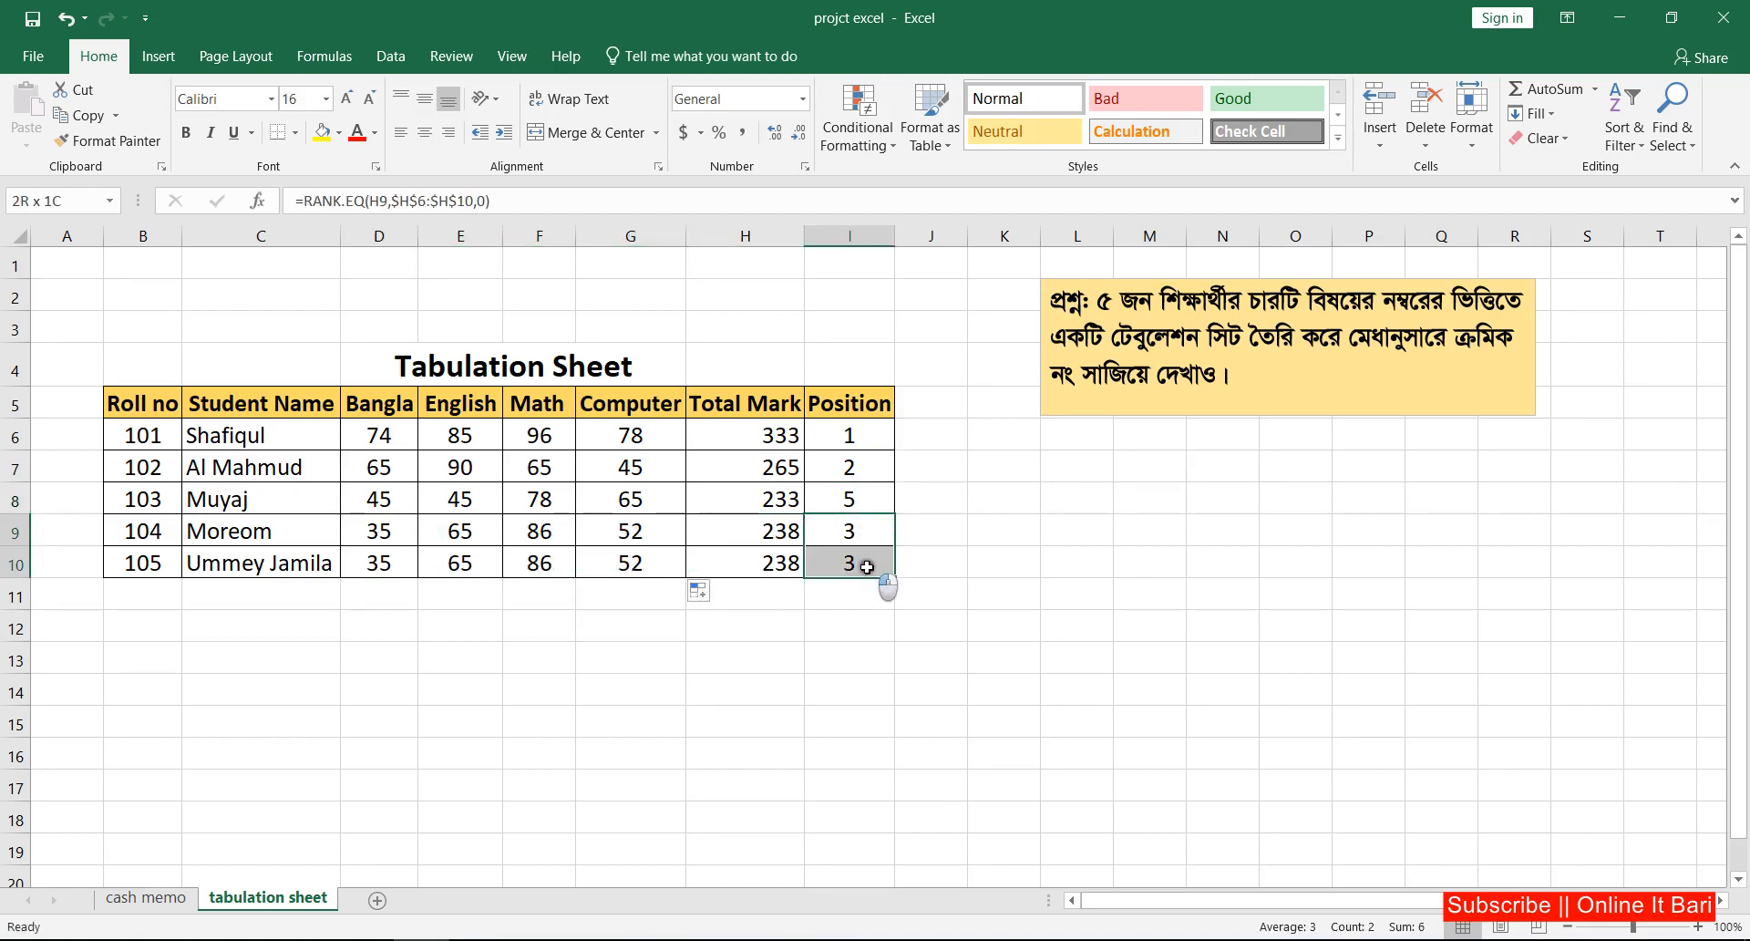
pyautogui.click(890, 530)
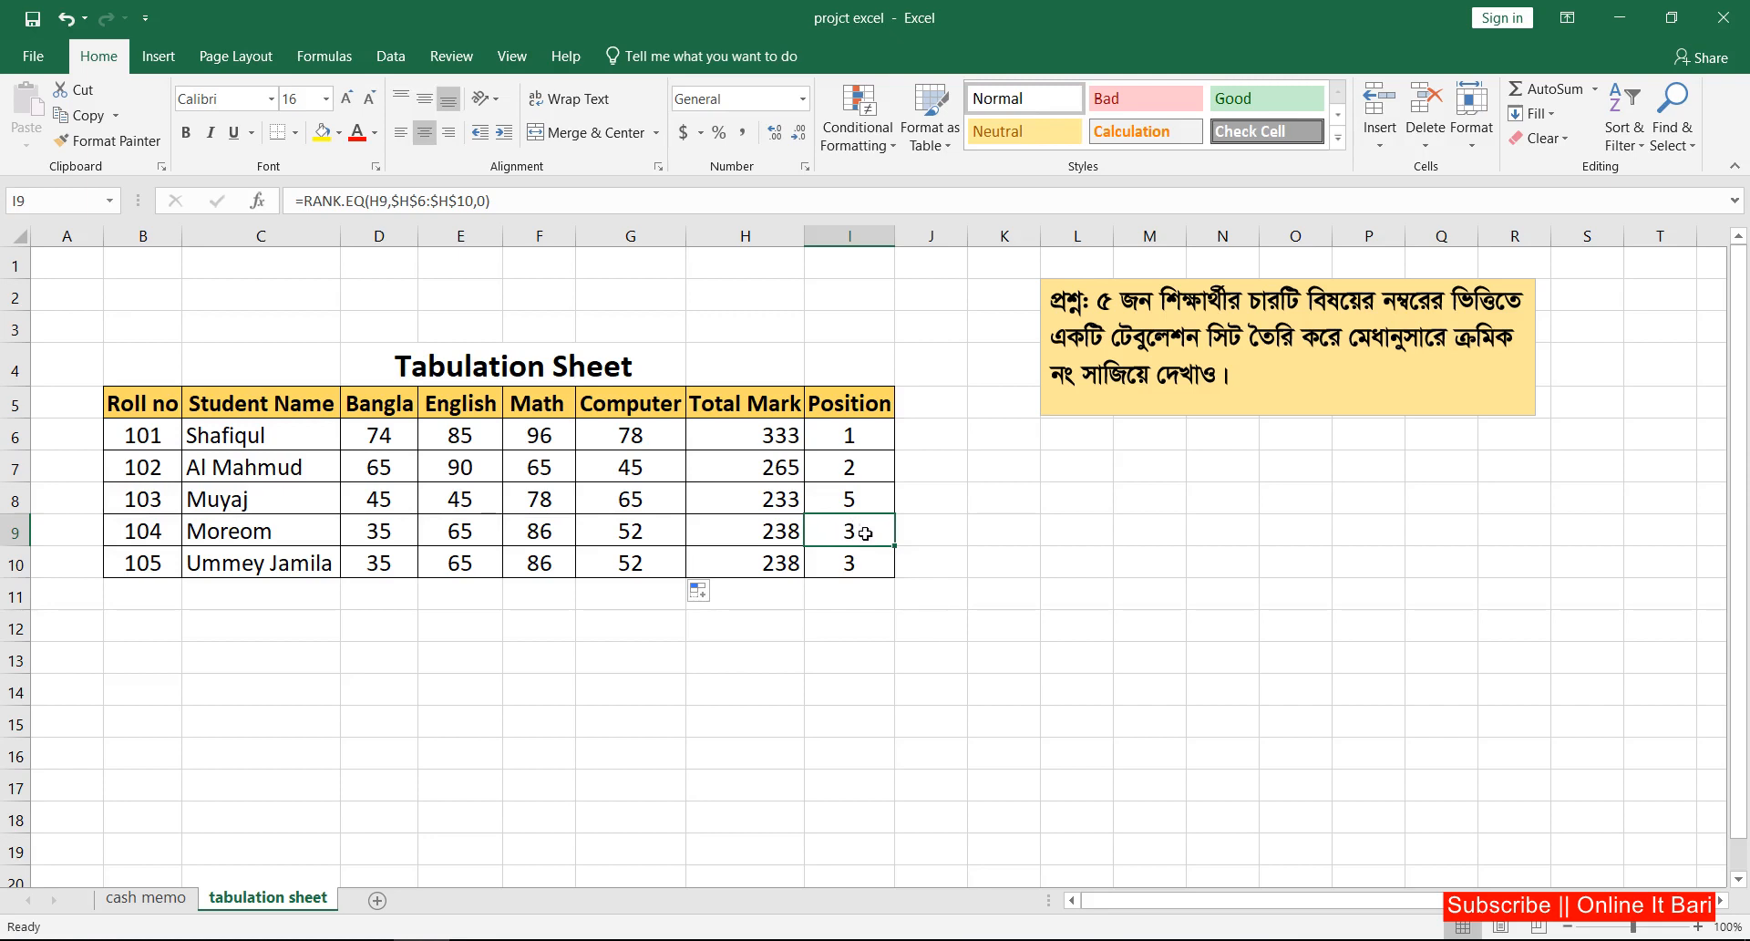
pyautogui.click(852, 437)
pyautogui.click(858, 465)
pyautogui.click(860, 531)
pyautogui.click(857, 559)
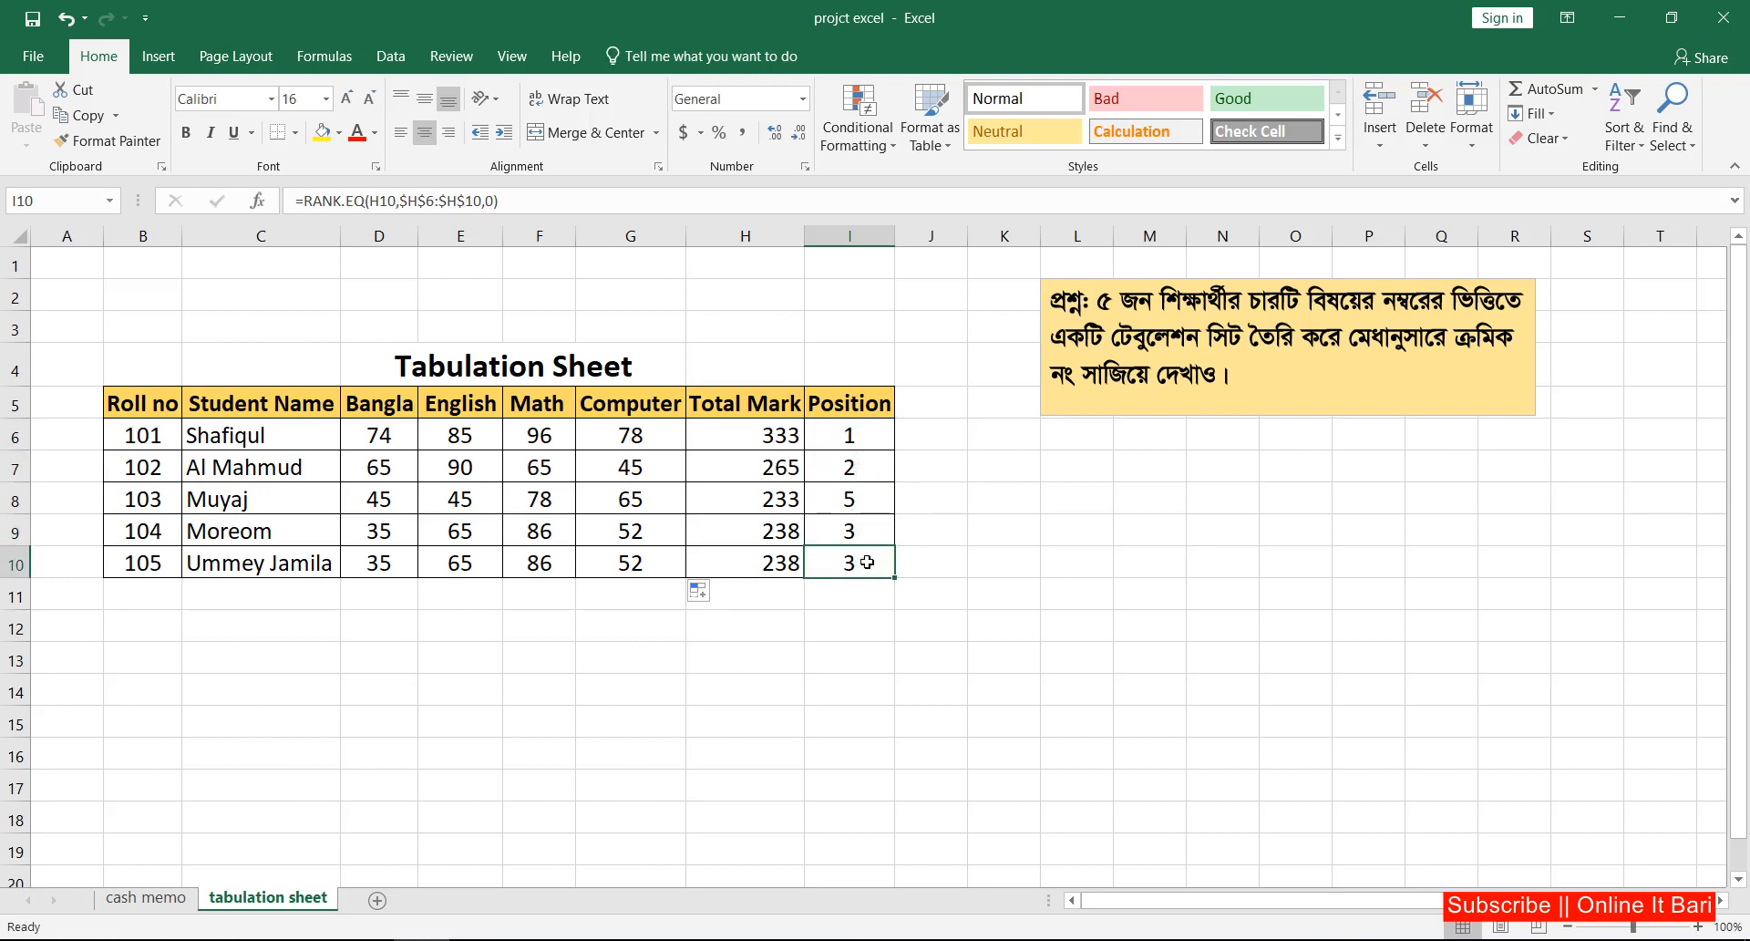
pyautogui.click(857, 533)
pyautogui.click(859, 561)
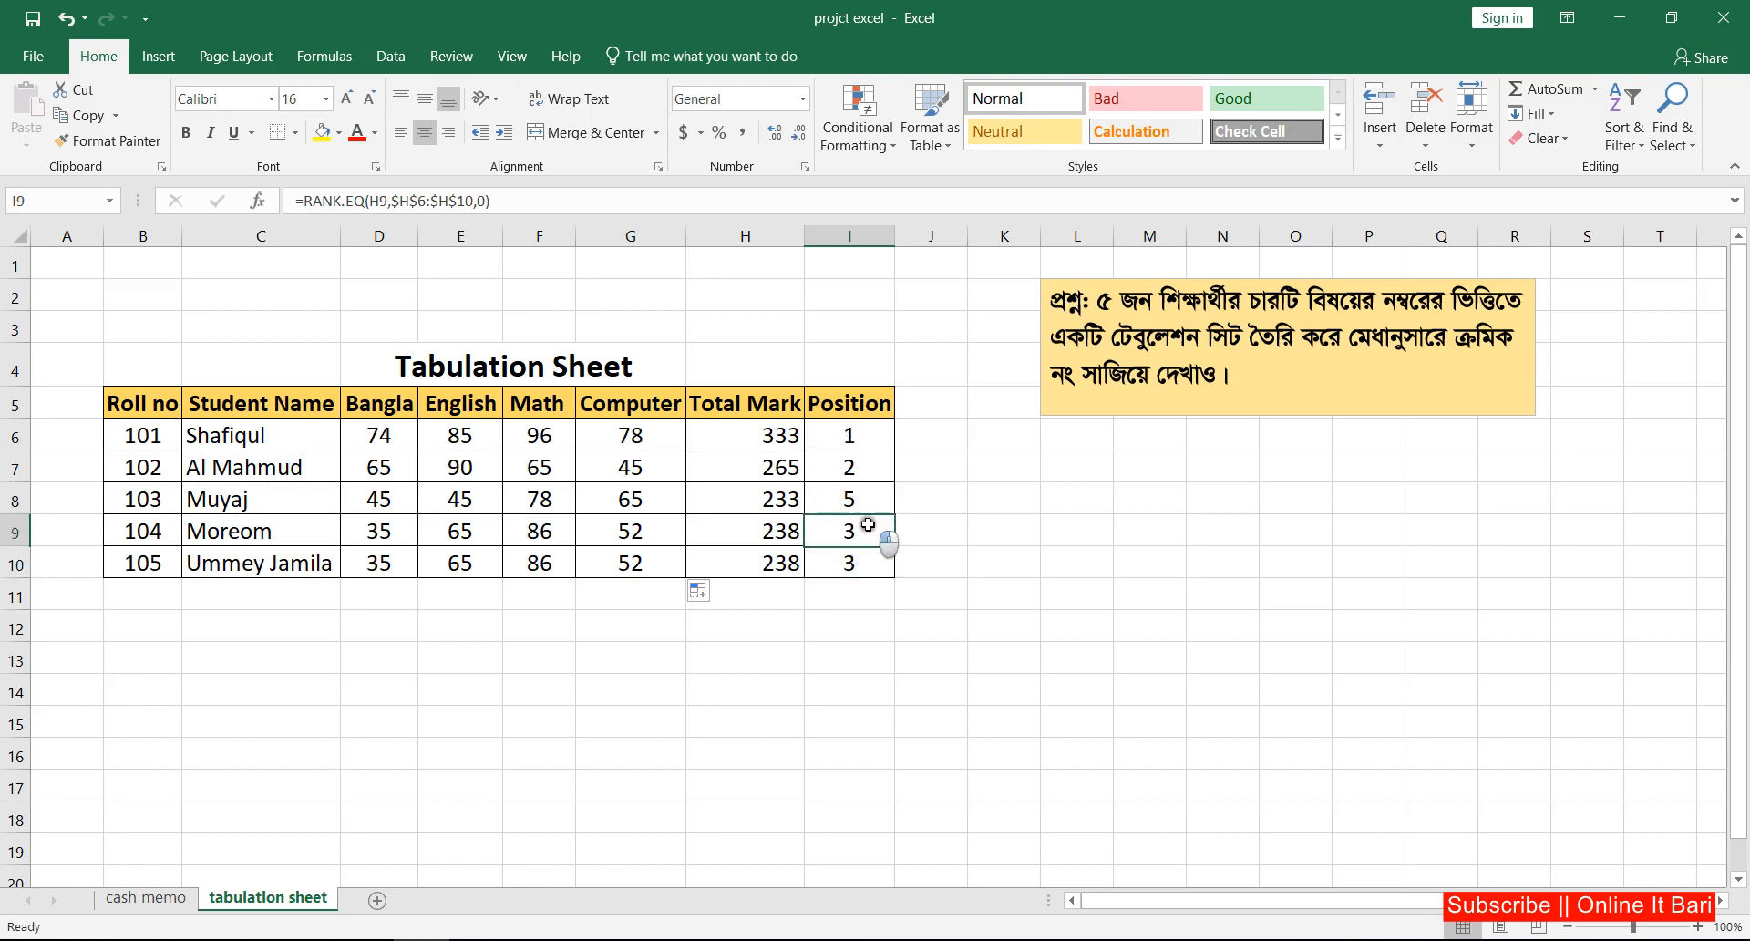
pyautogui.click(868, 525)
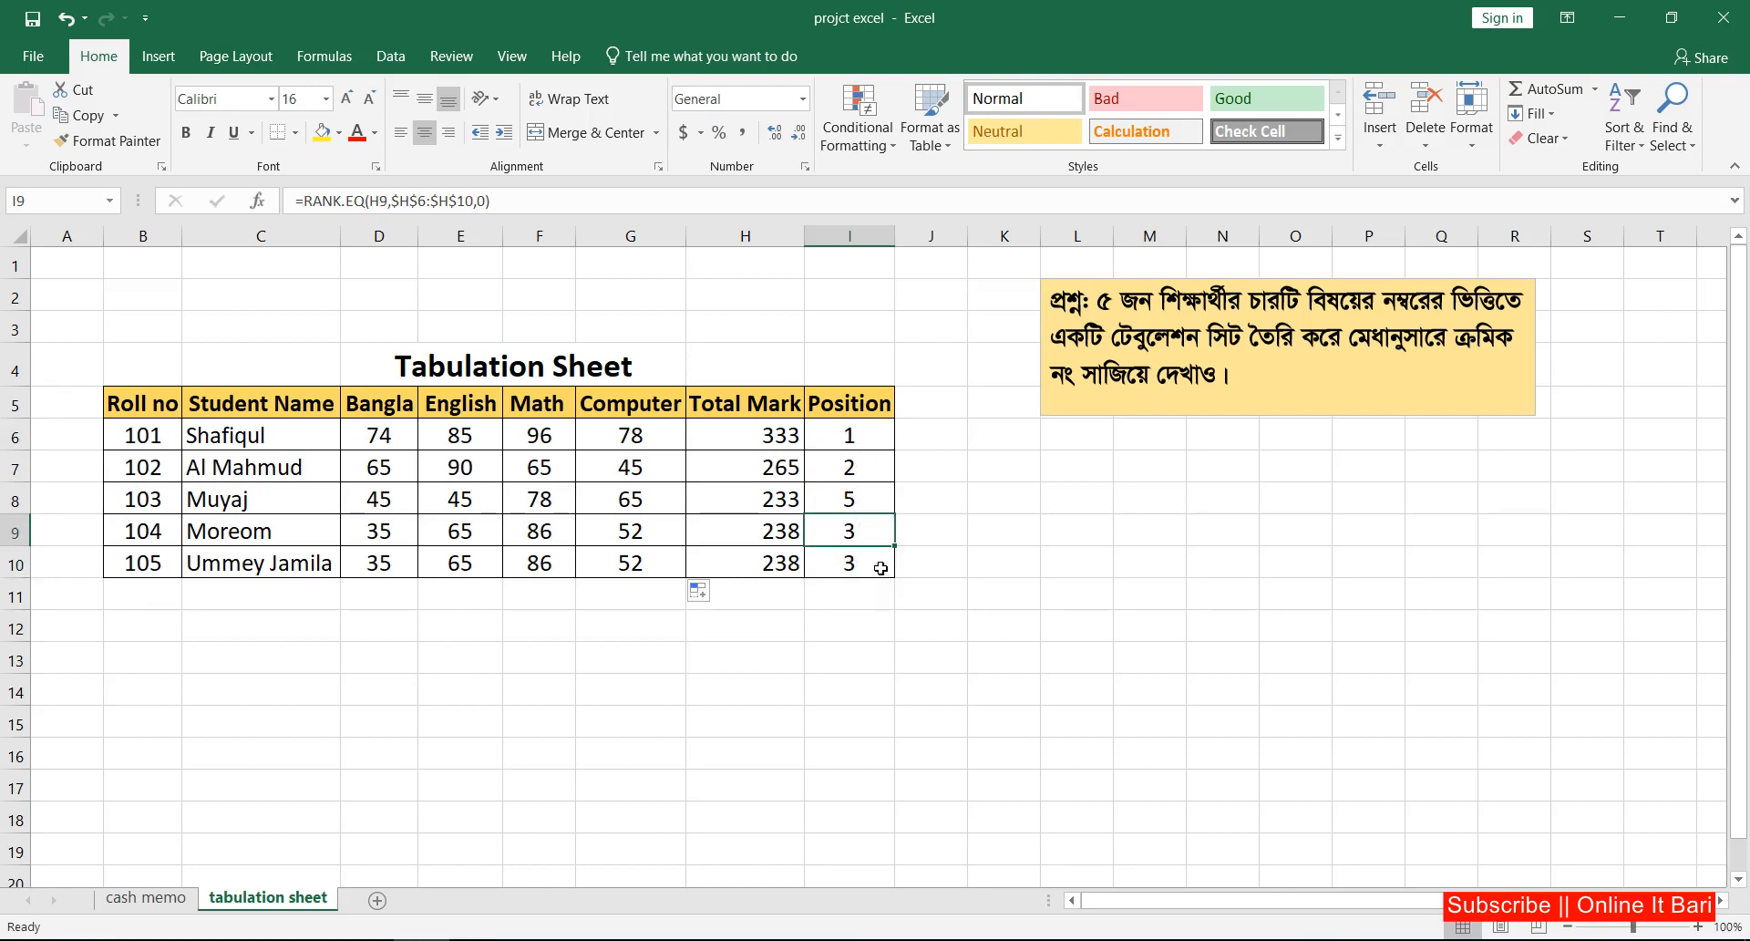
# Step: Enter =RANK.EQ(H6,$H$6:$H$10,0) in J6 with descending order, leaving the formula open for editing
pyautogui.click(926, 434)
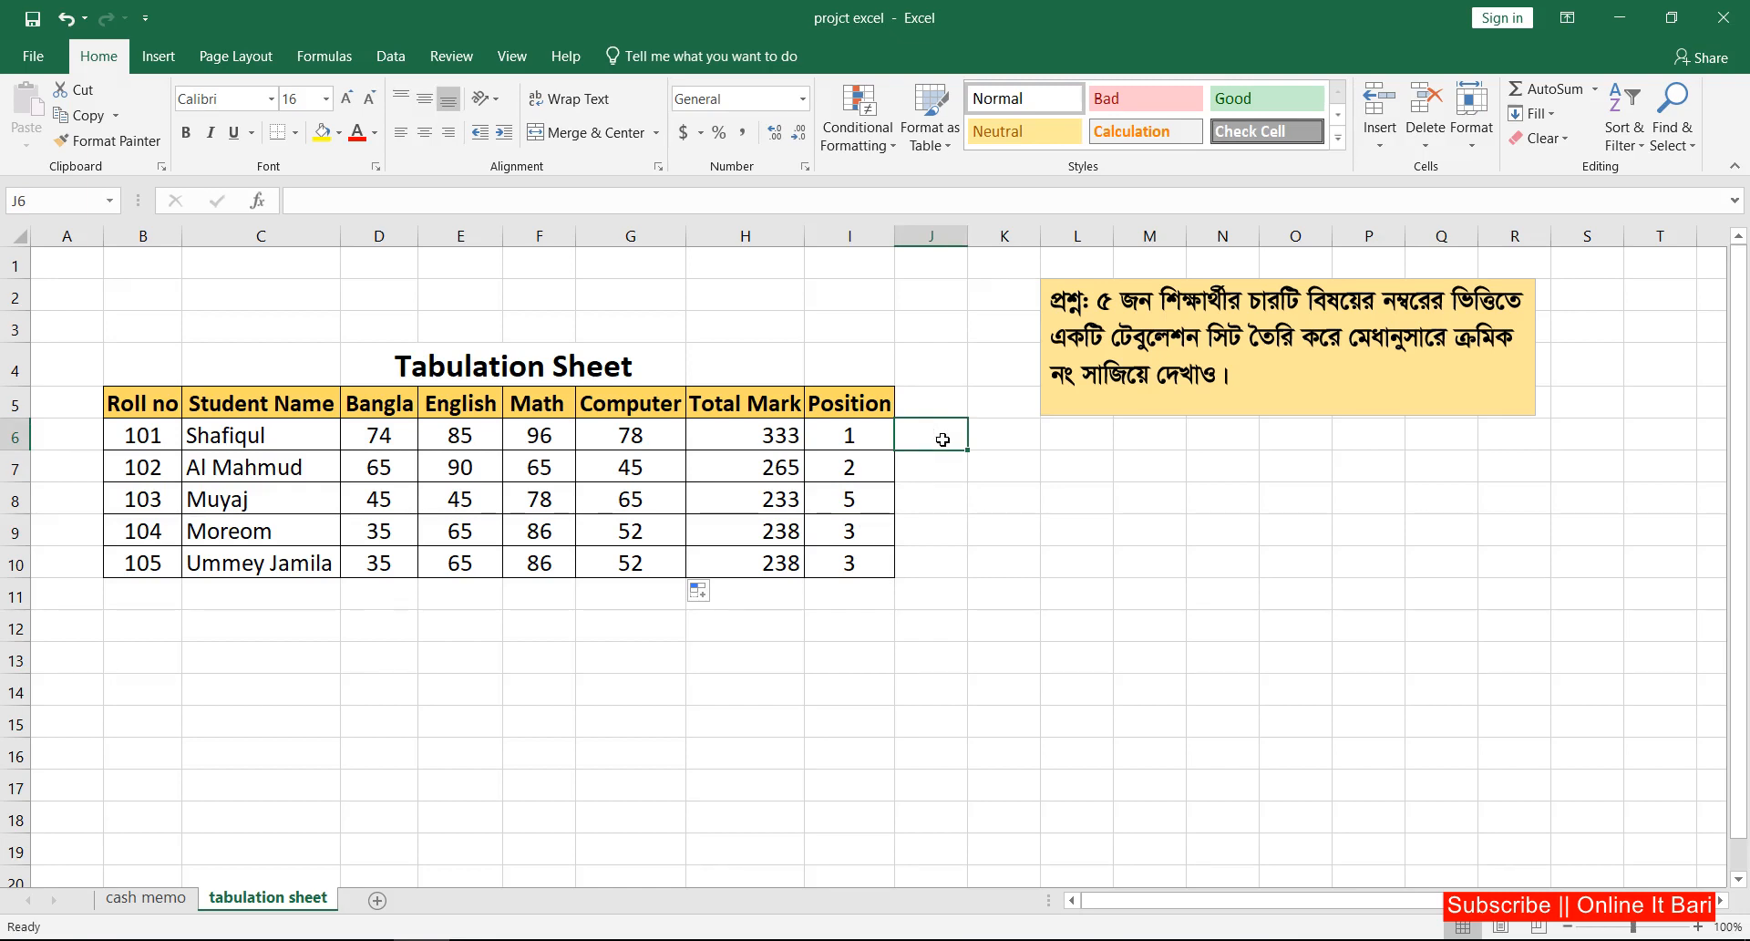
pyautogui.write('=ran')
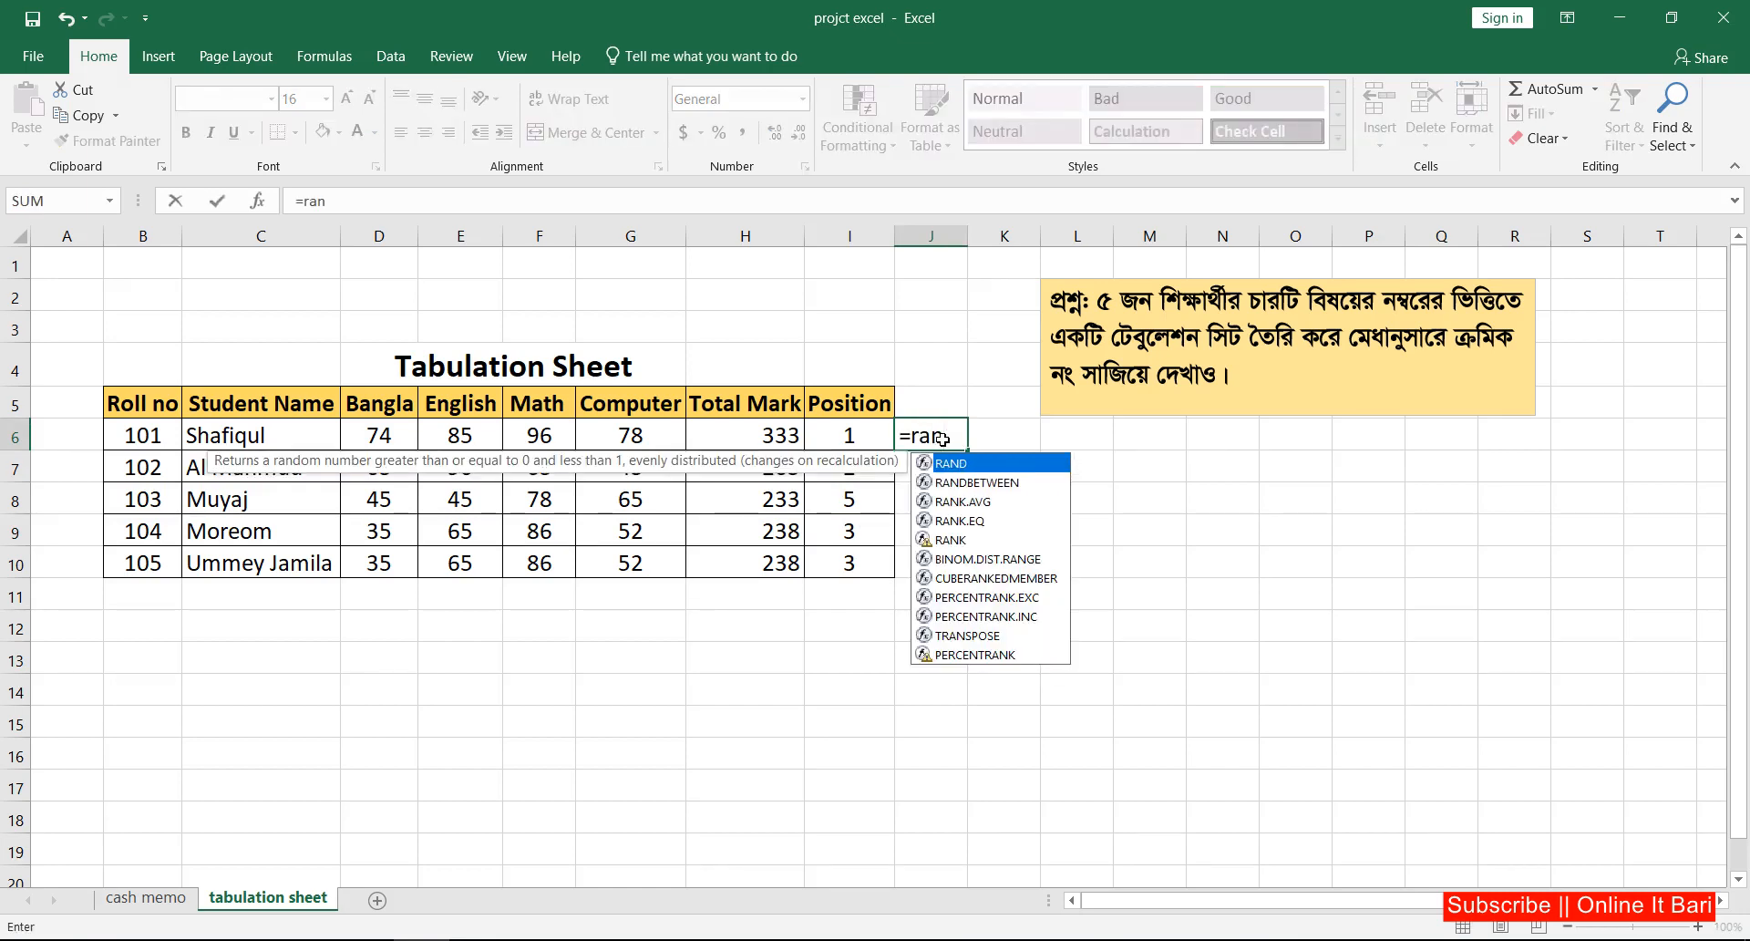
pyautogui.doubleClick(976, 523)
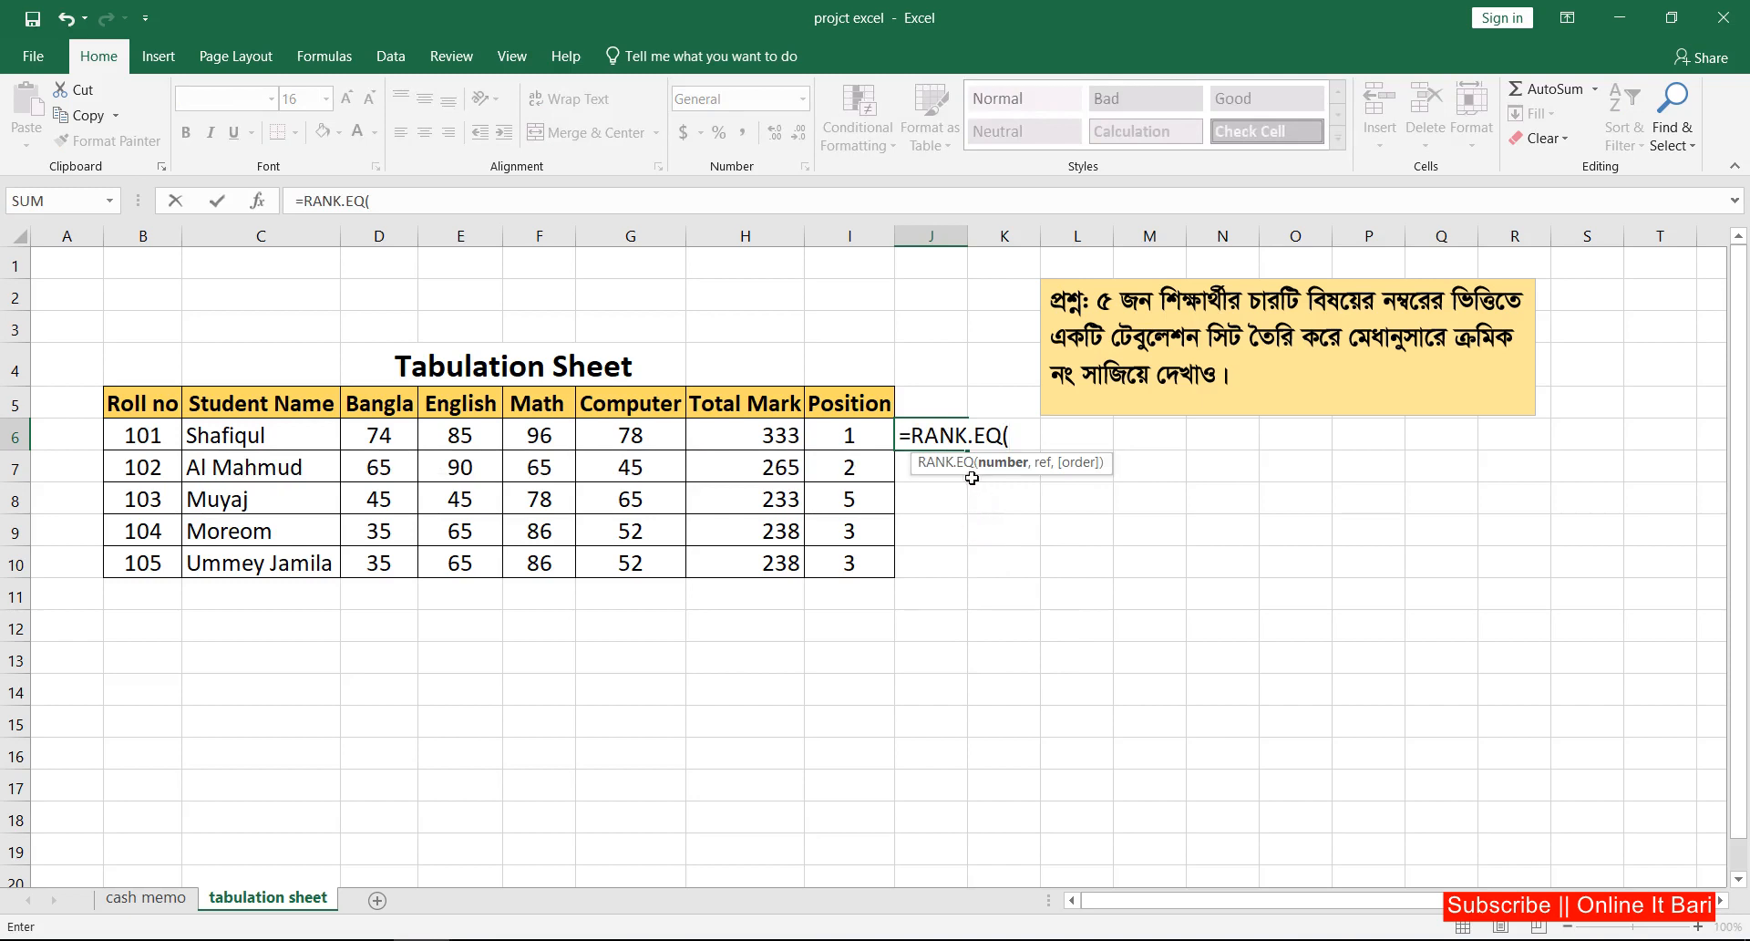
pyautogui.click(759, 429)
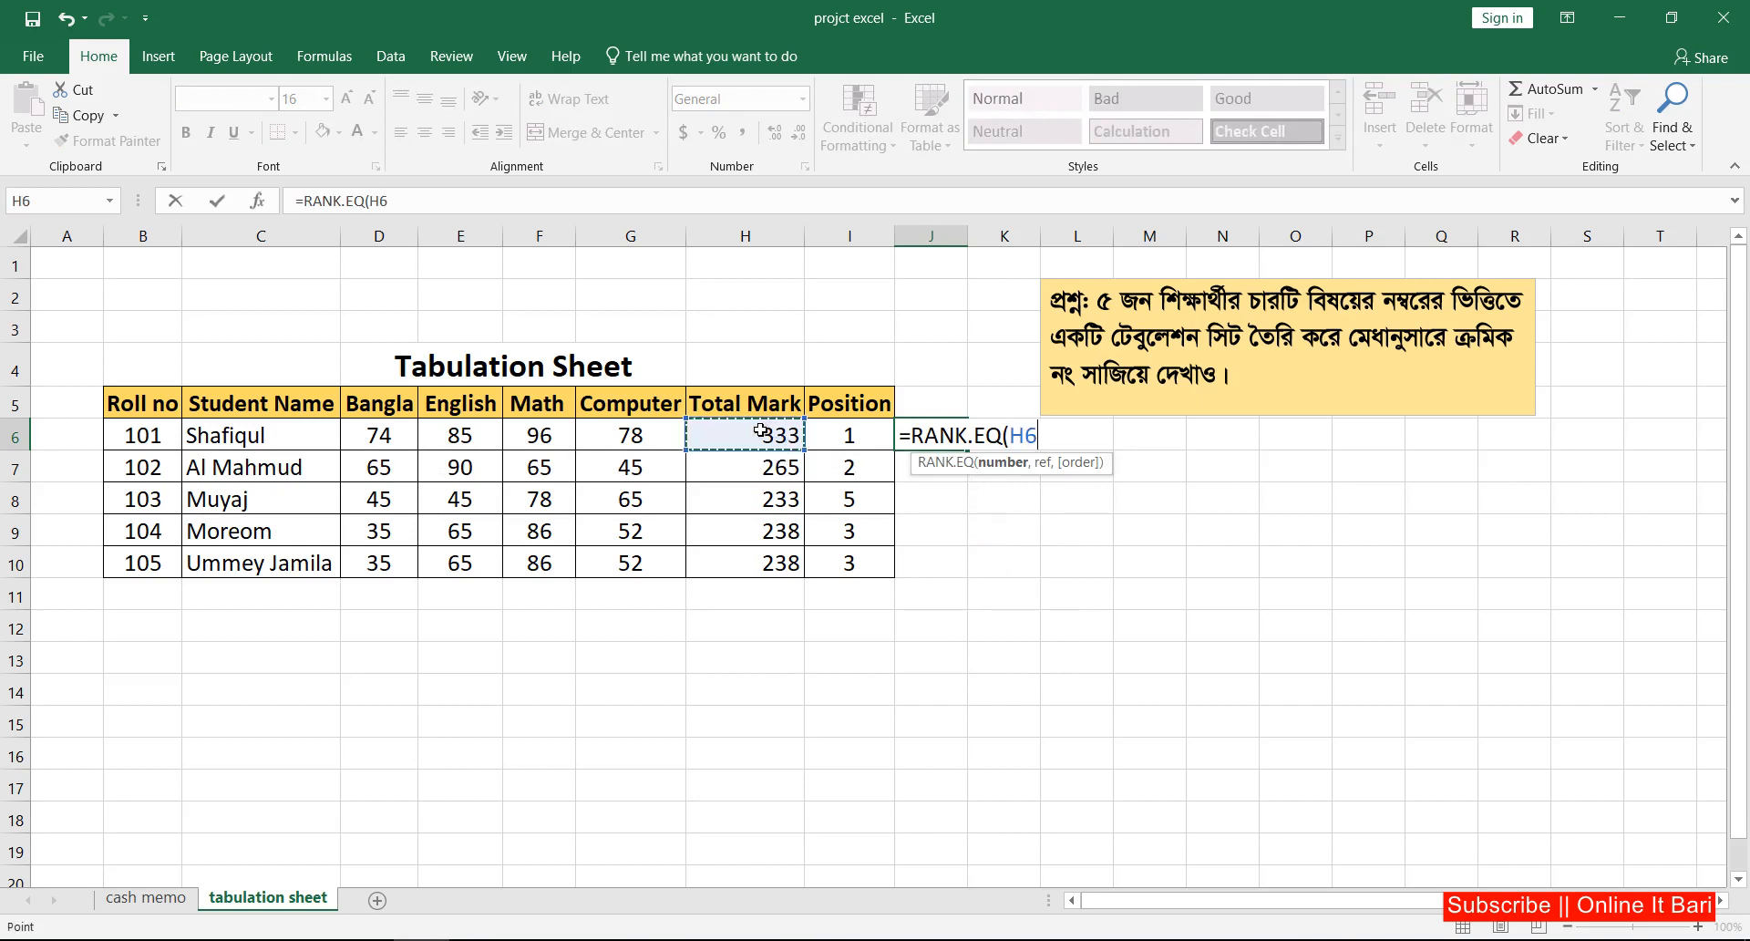
pyautogui.write(',')
pyautogui.moveTo(761, 431); pyautogui.dragTo(752, 569)
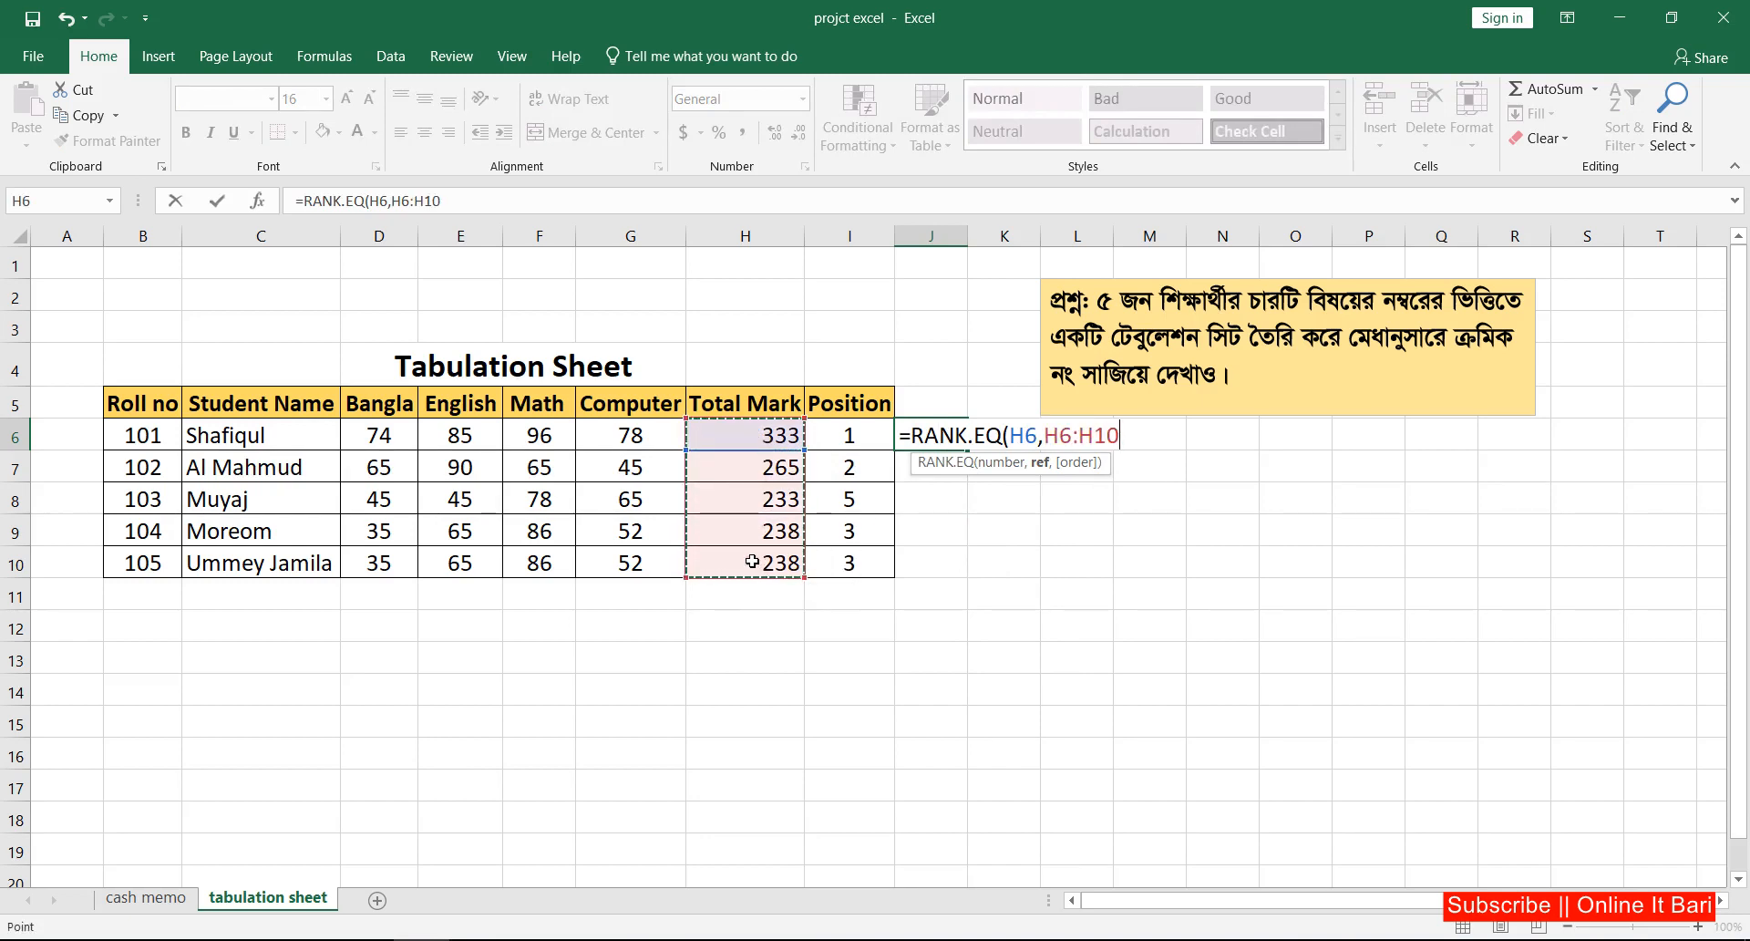
pyautogui.press('F4')
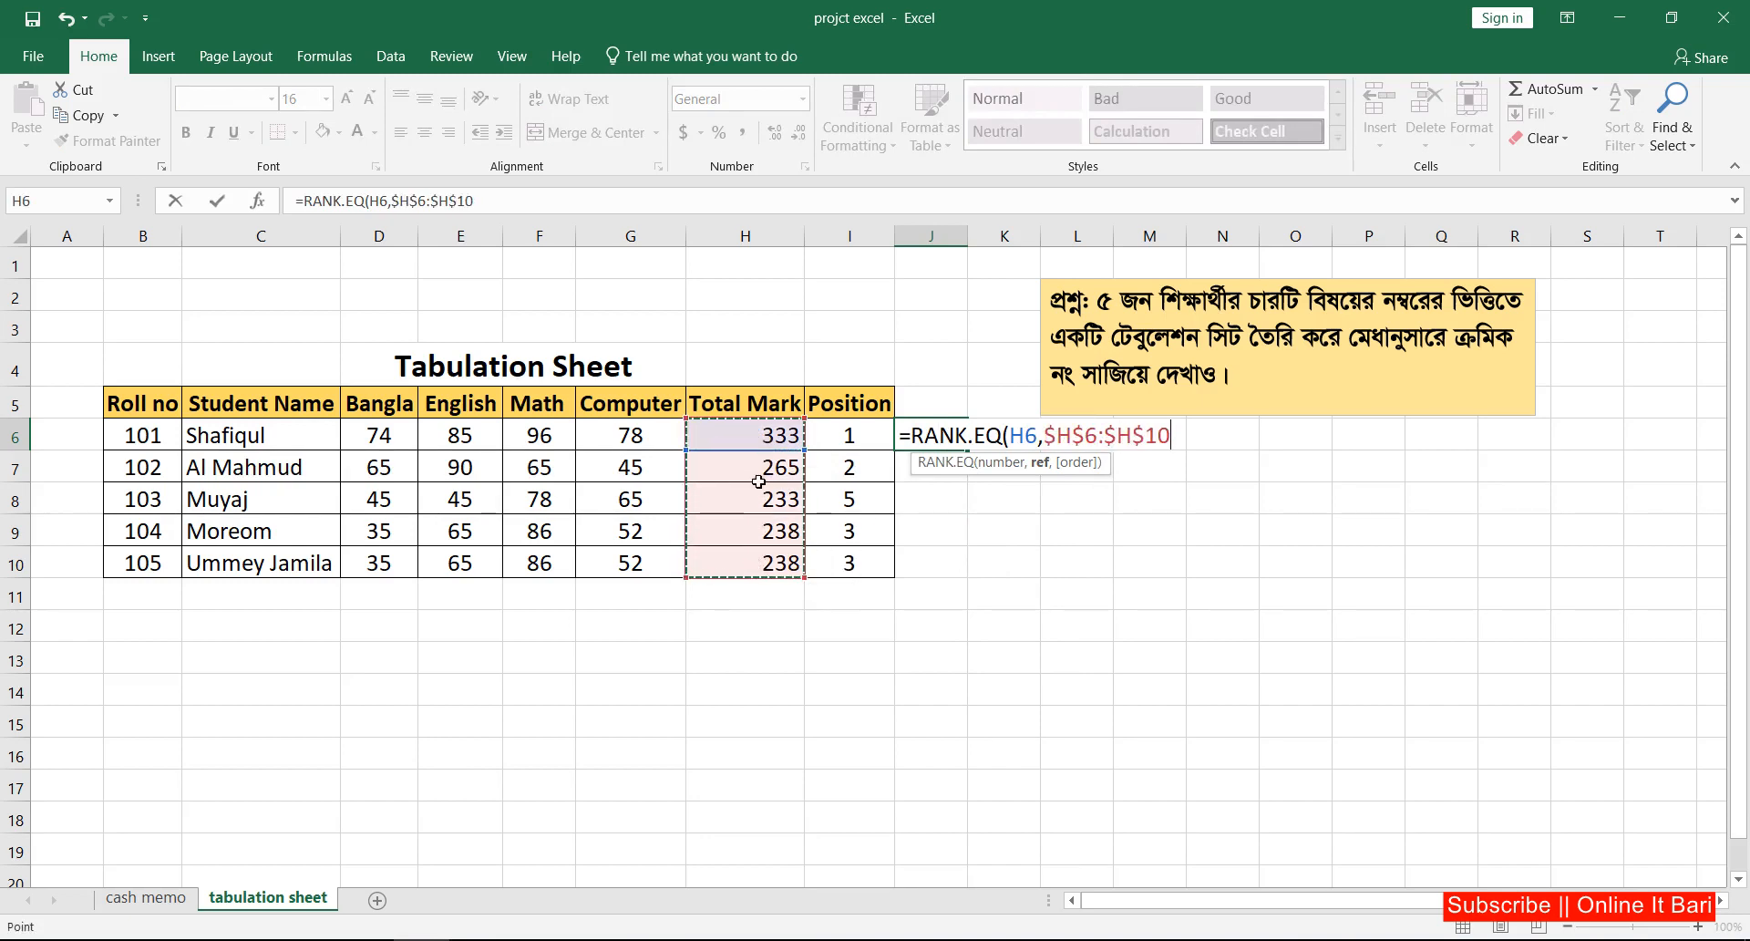
pyautogui.write(',')
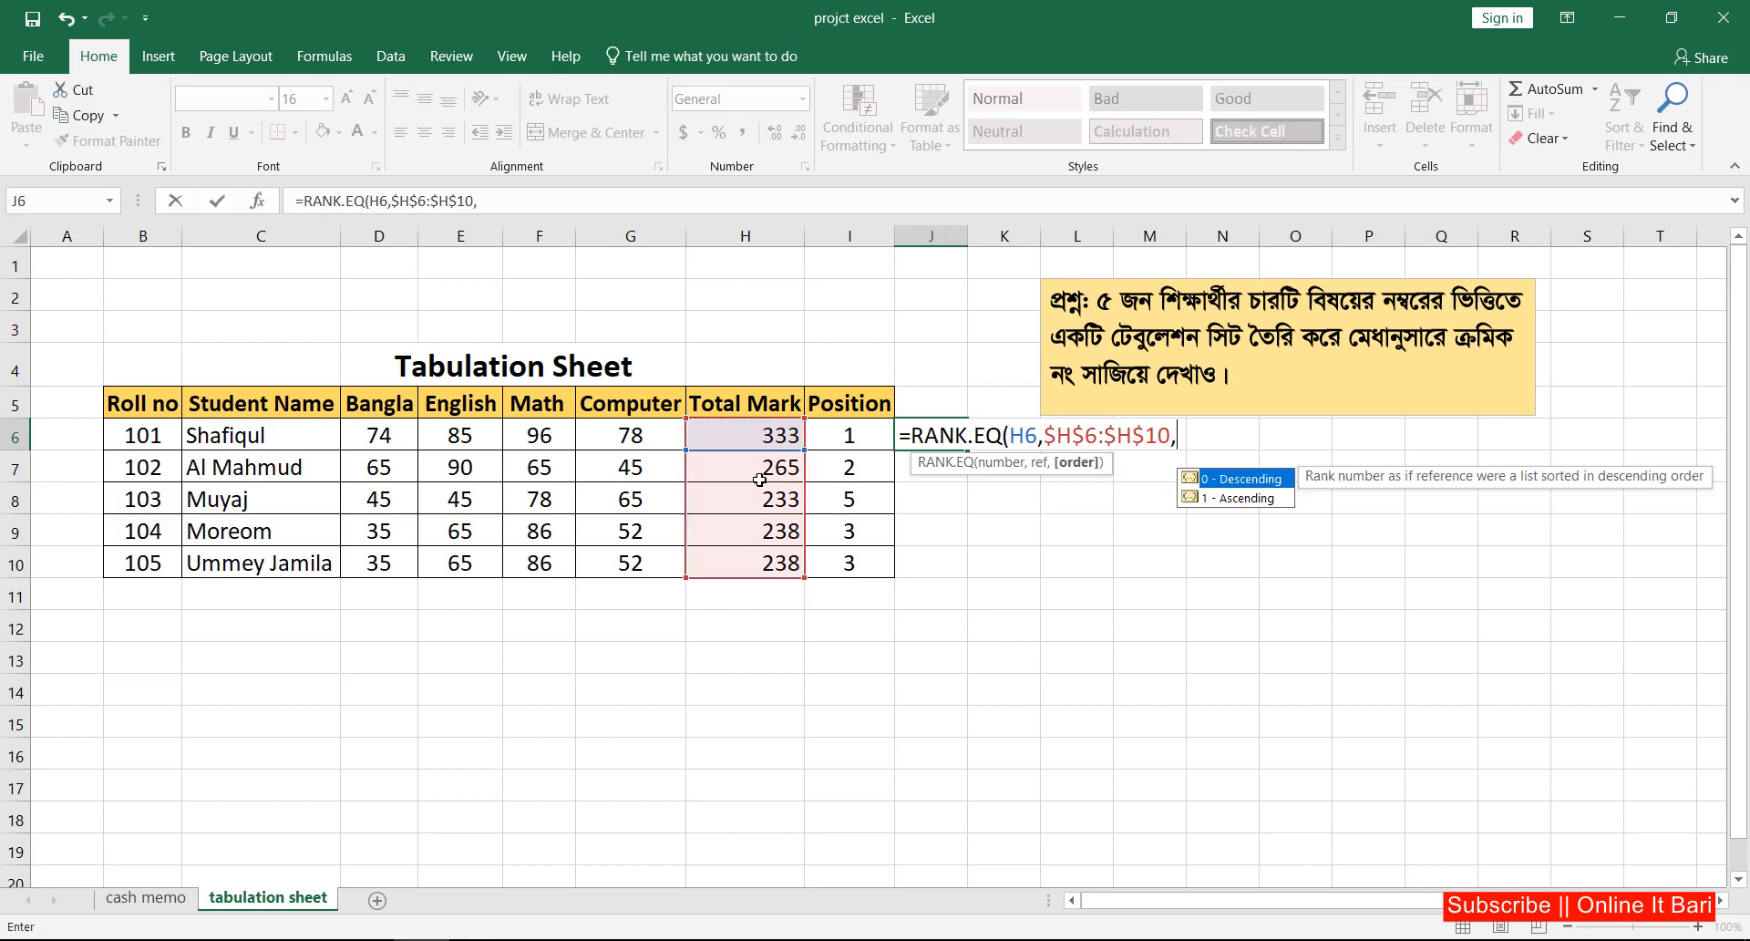
pyautogui.doubleClick(1220, 479)
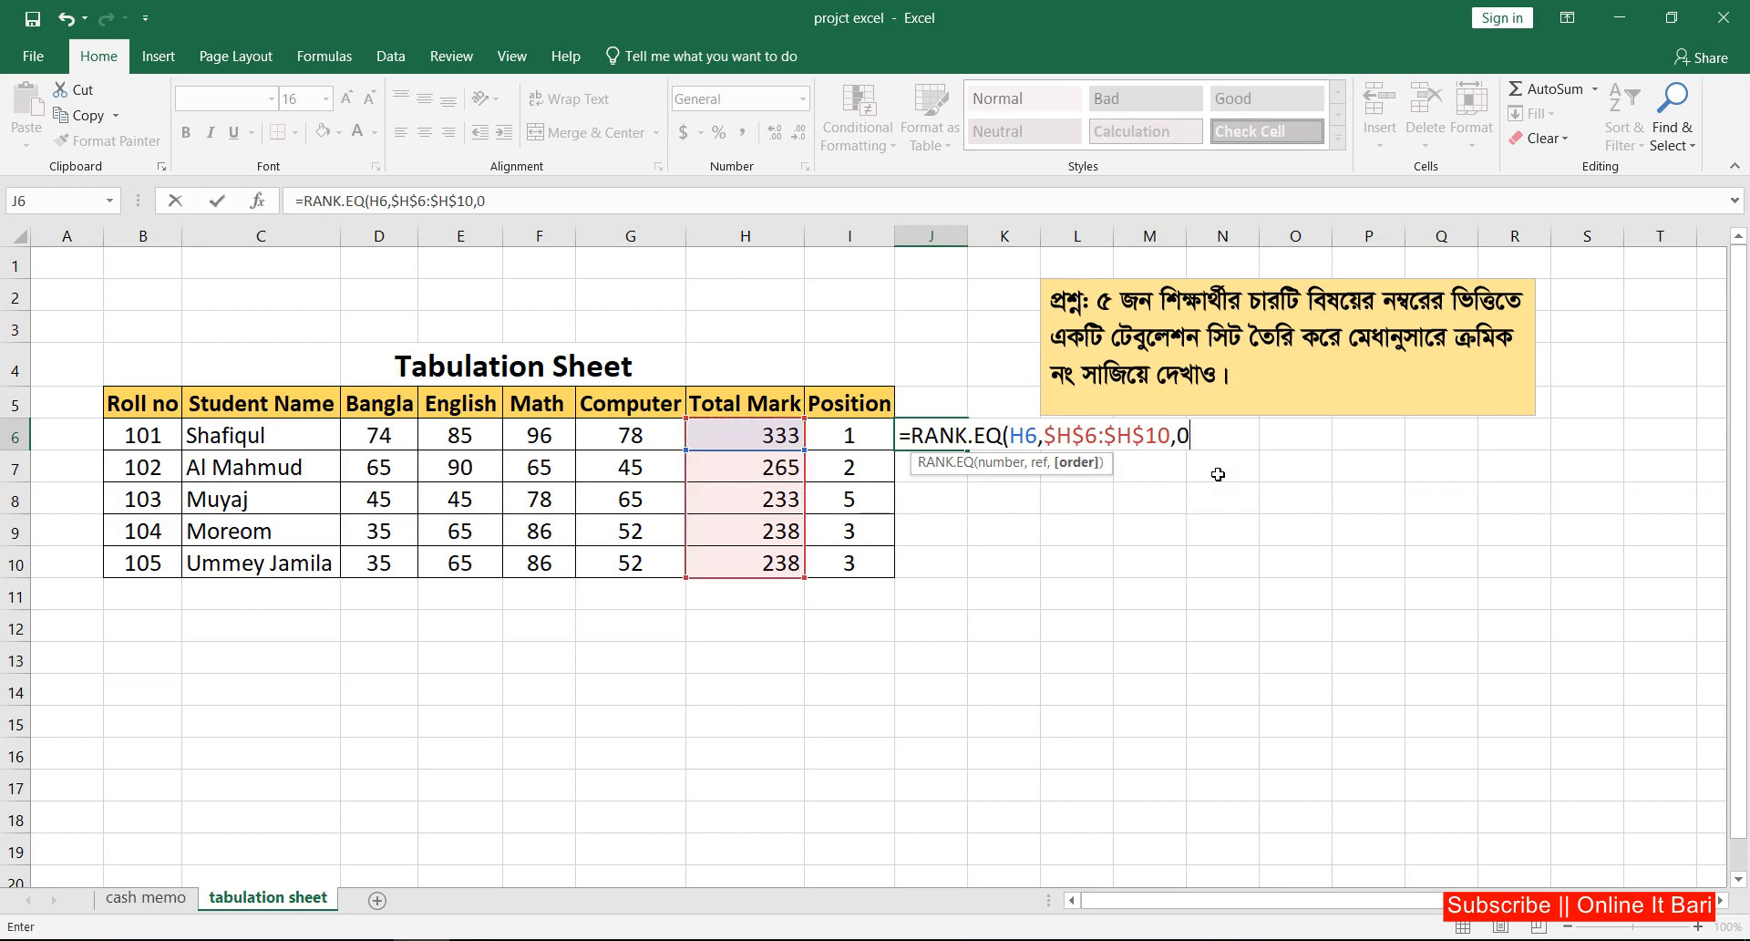
pyautogui.write(')')
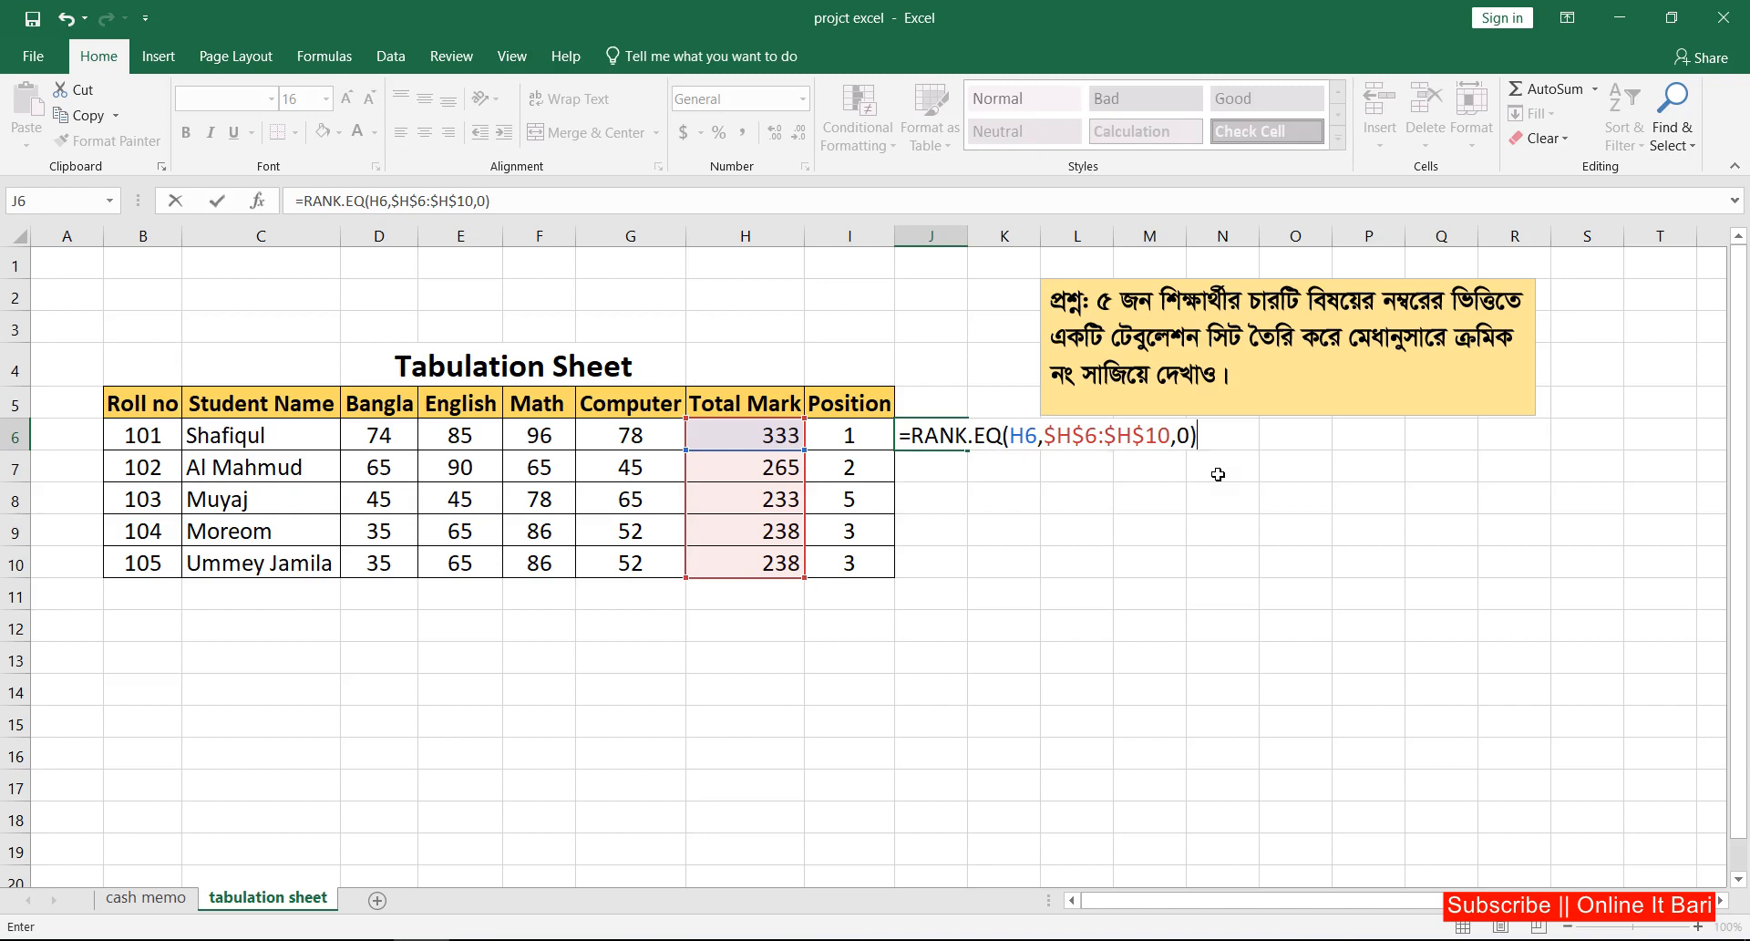
# Step: Add a COUNTIF function to the J6 rank formula, with the expanding range $H$6:H6
pyautogui.write('+co')
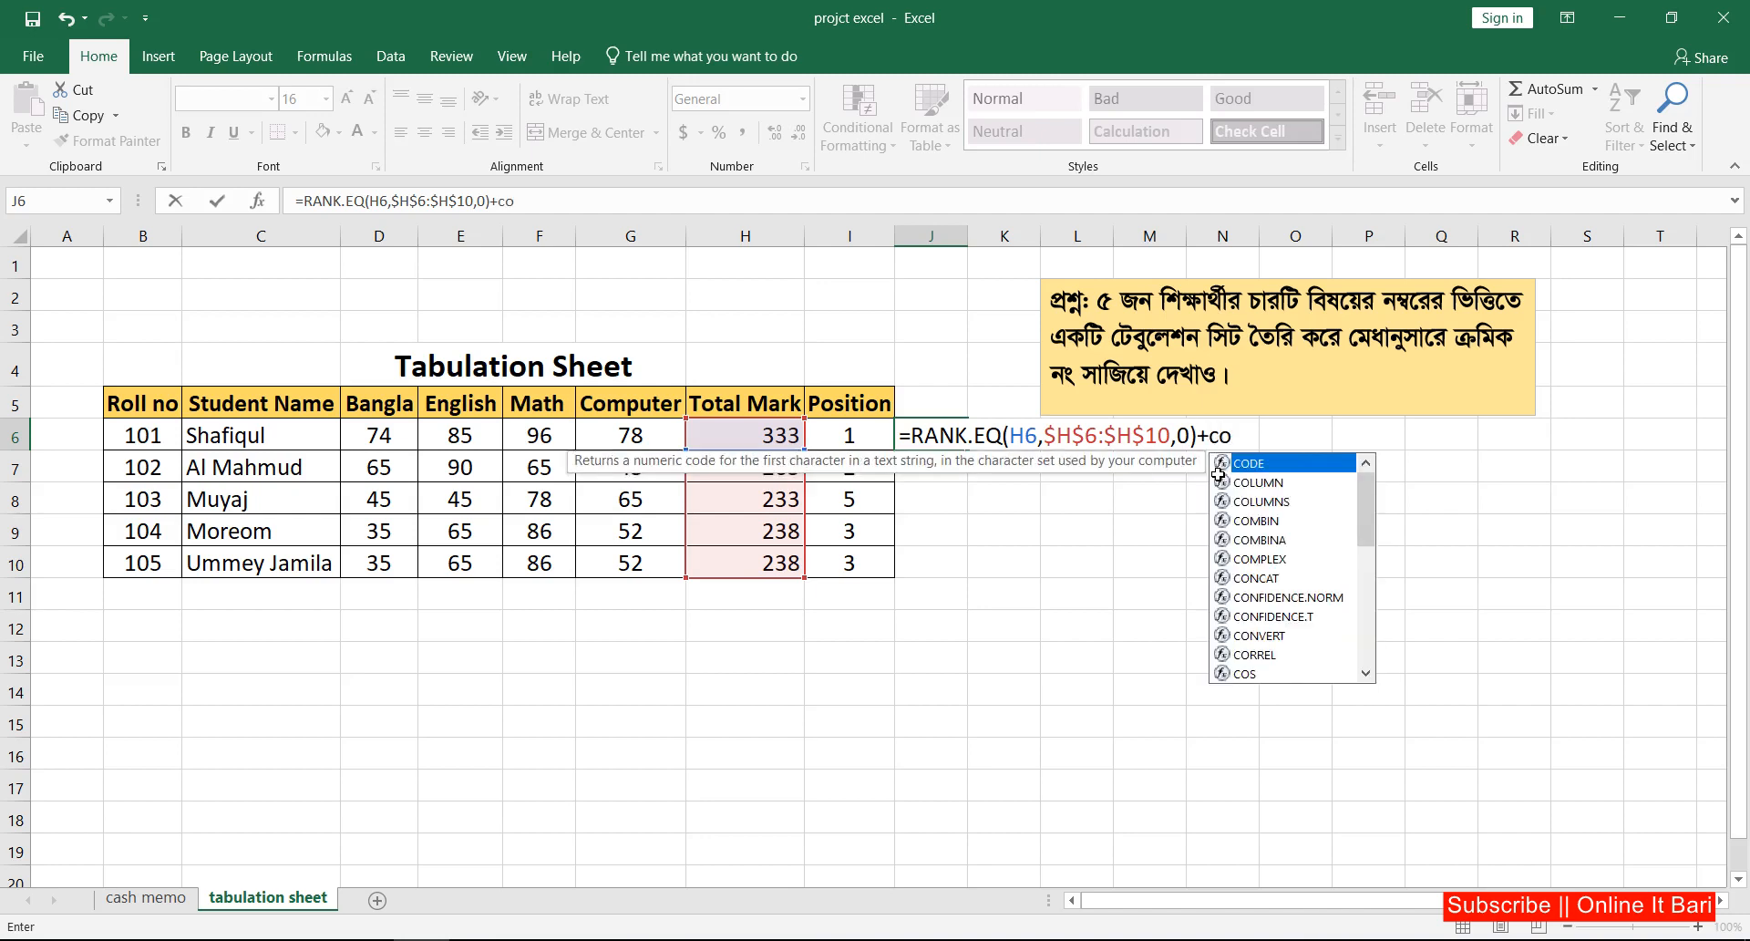
pyautogui.write('unt')
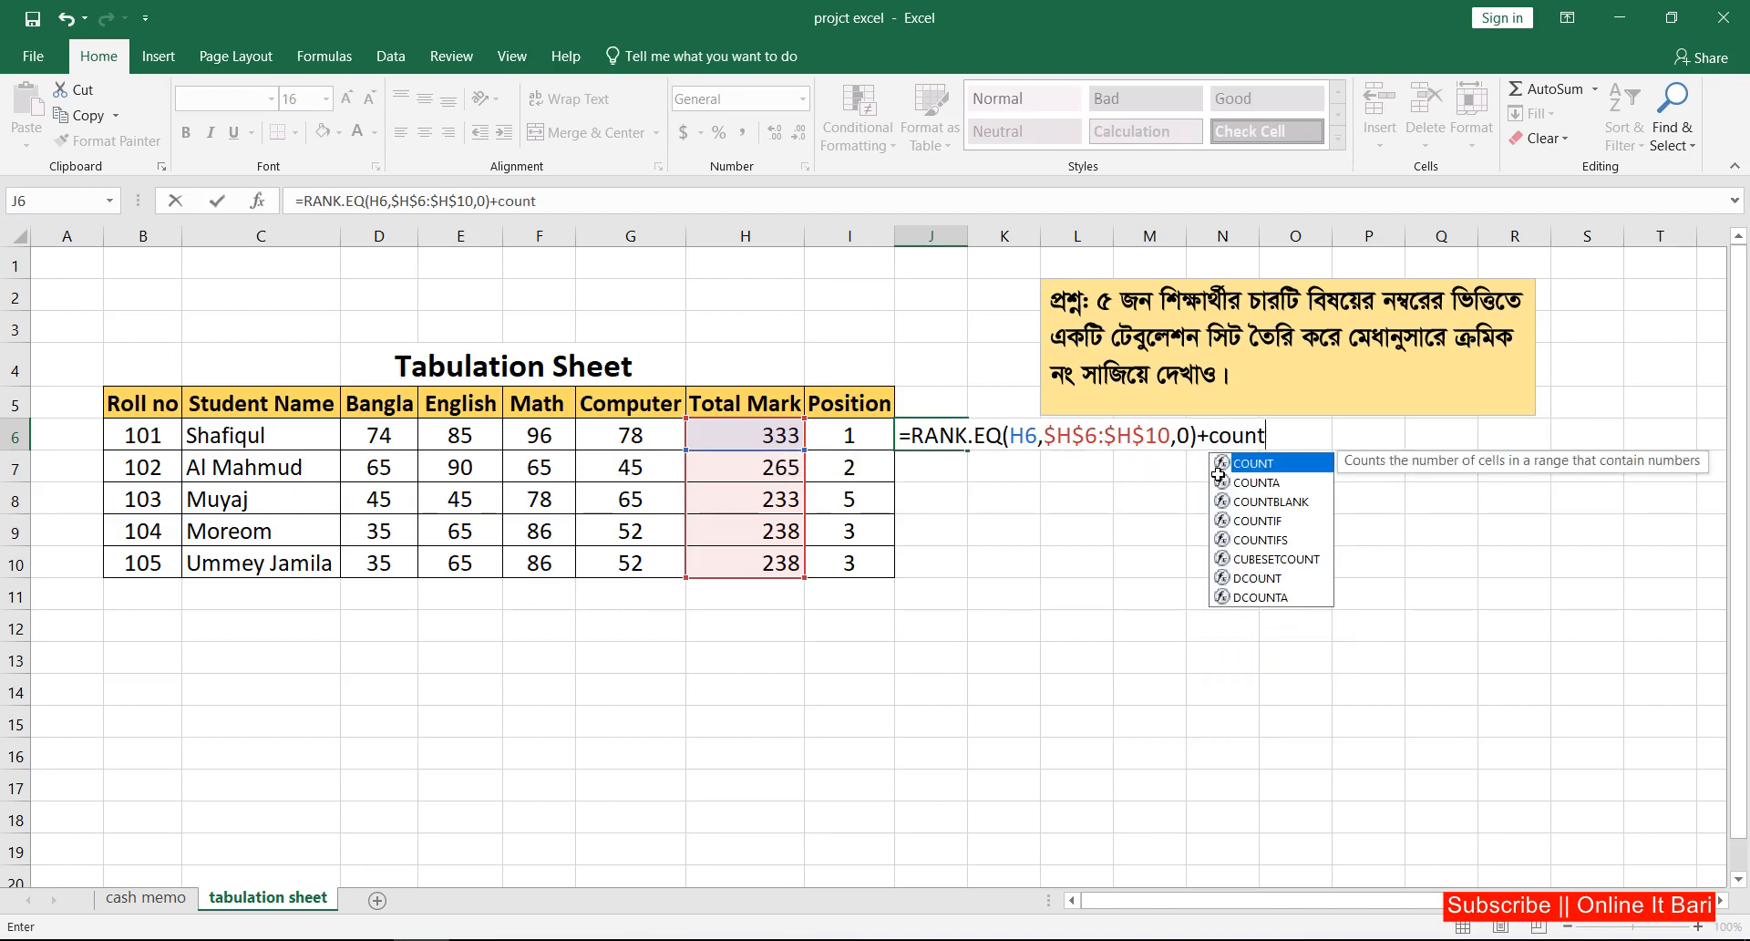
pyautogui.write('i')
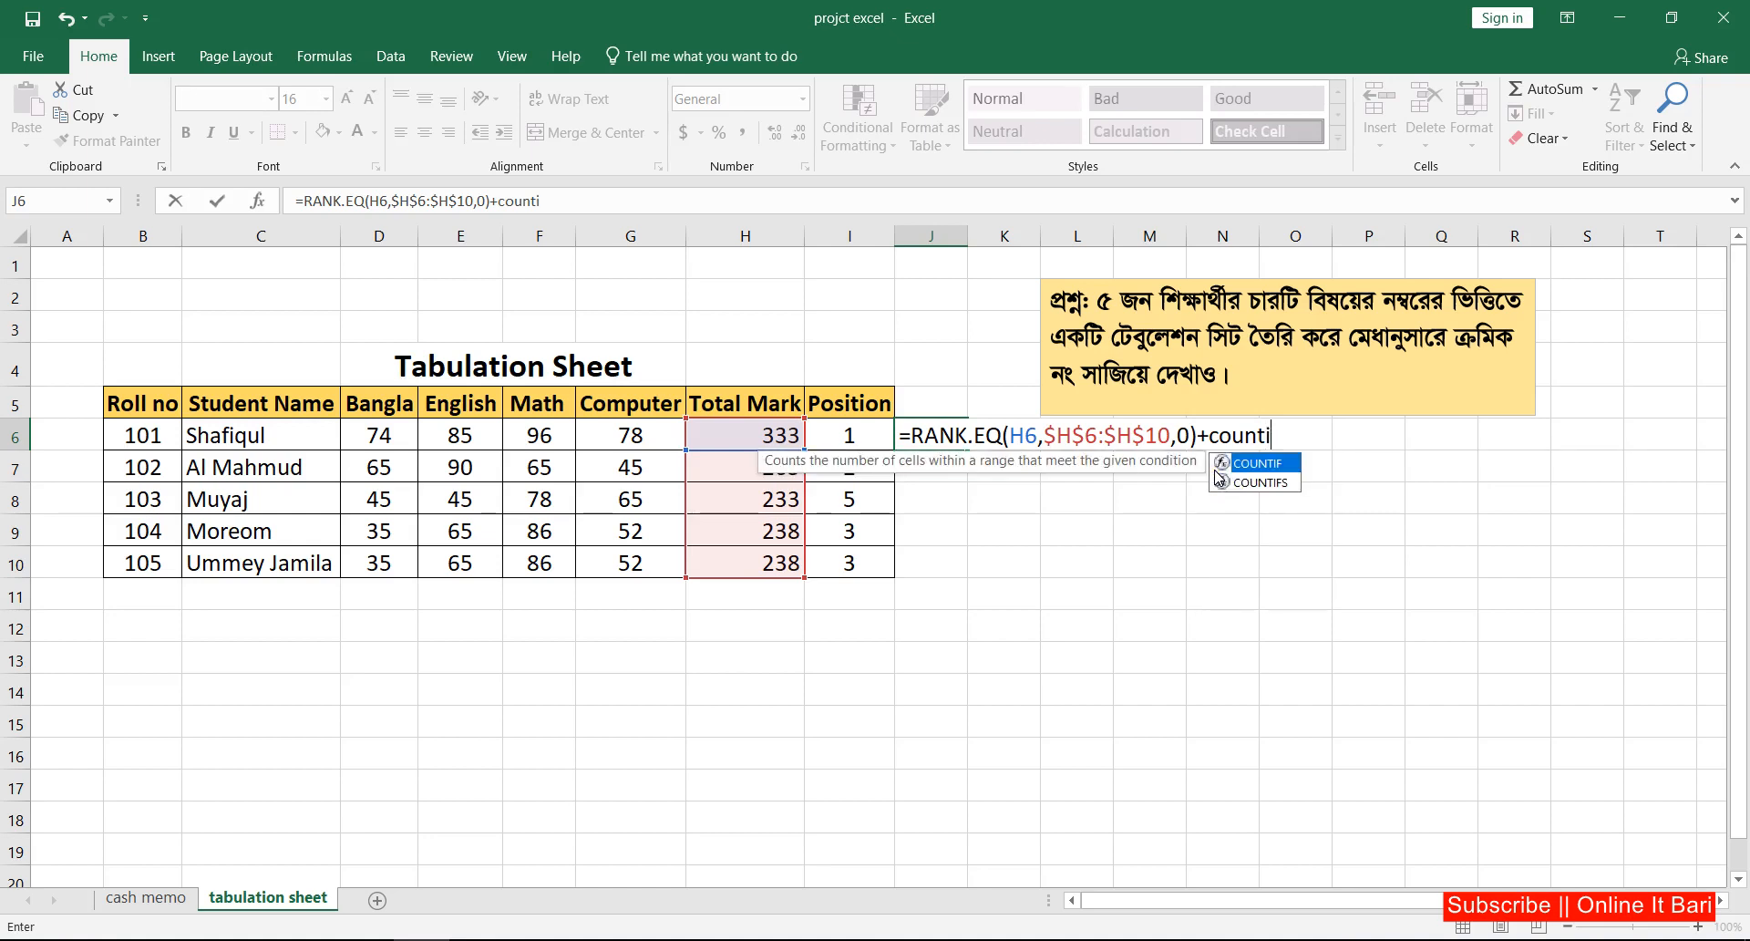
pyautogui.doubleClick(1217, 471)
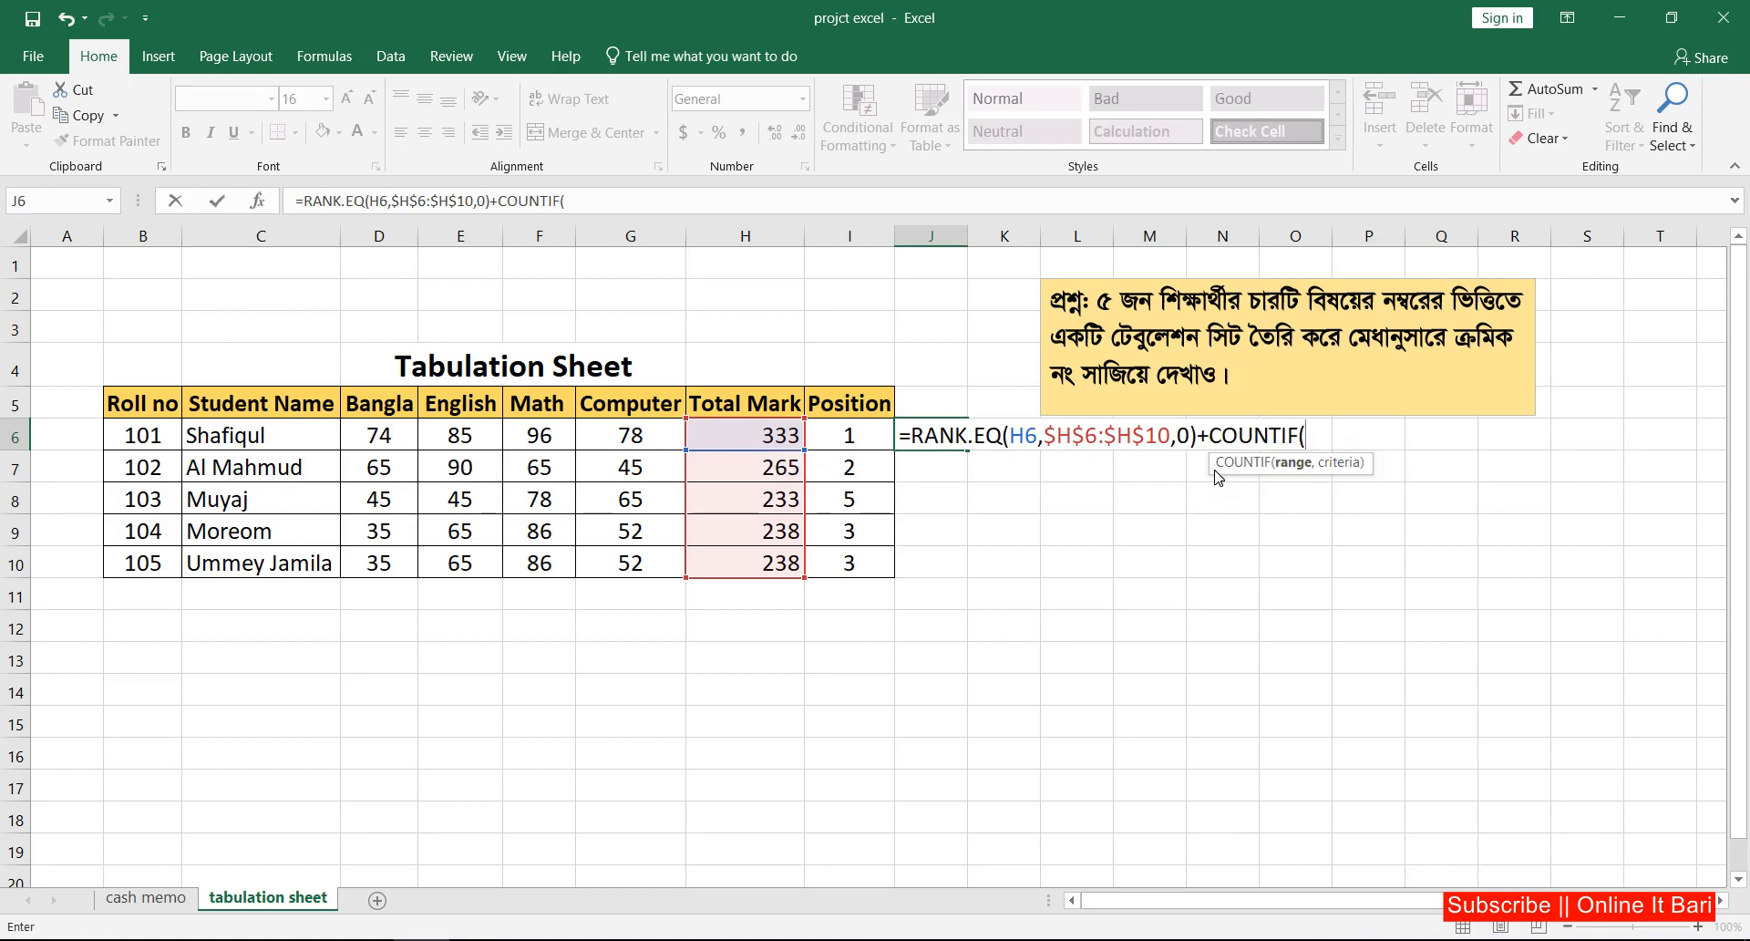
pyautogui.click(746, 434)
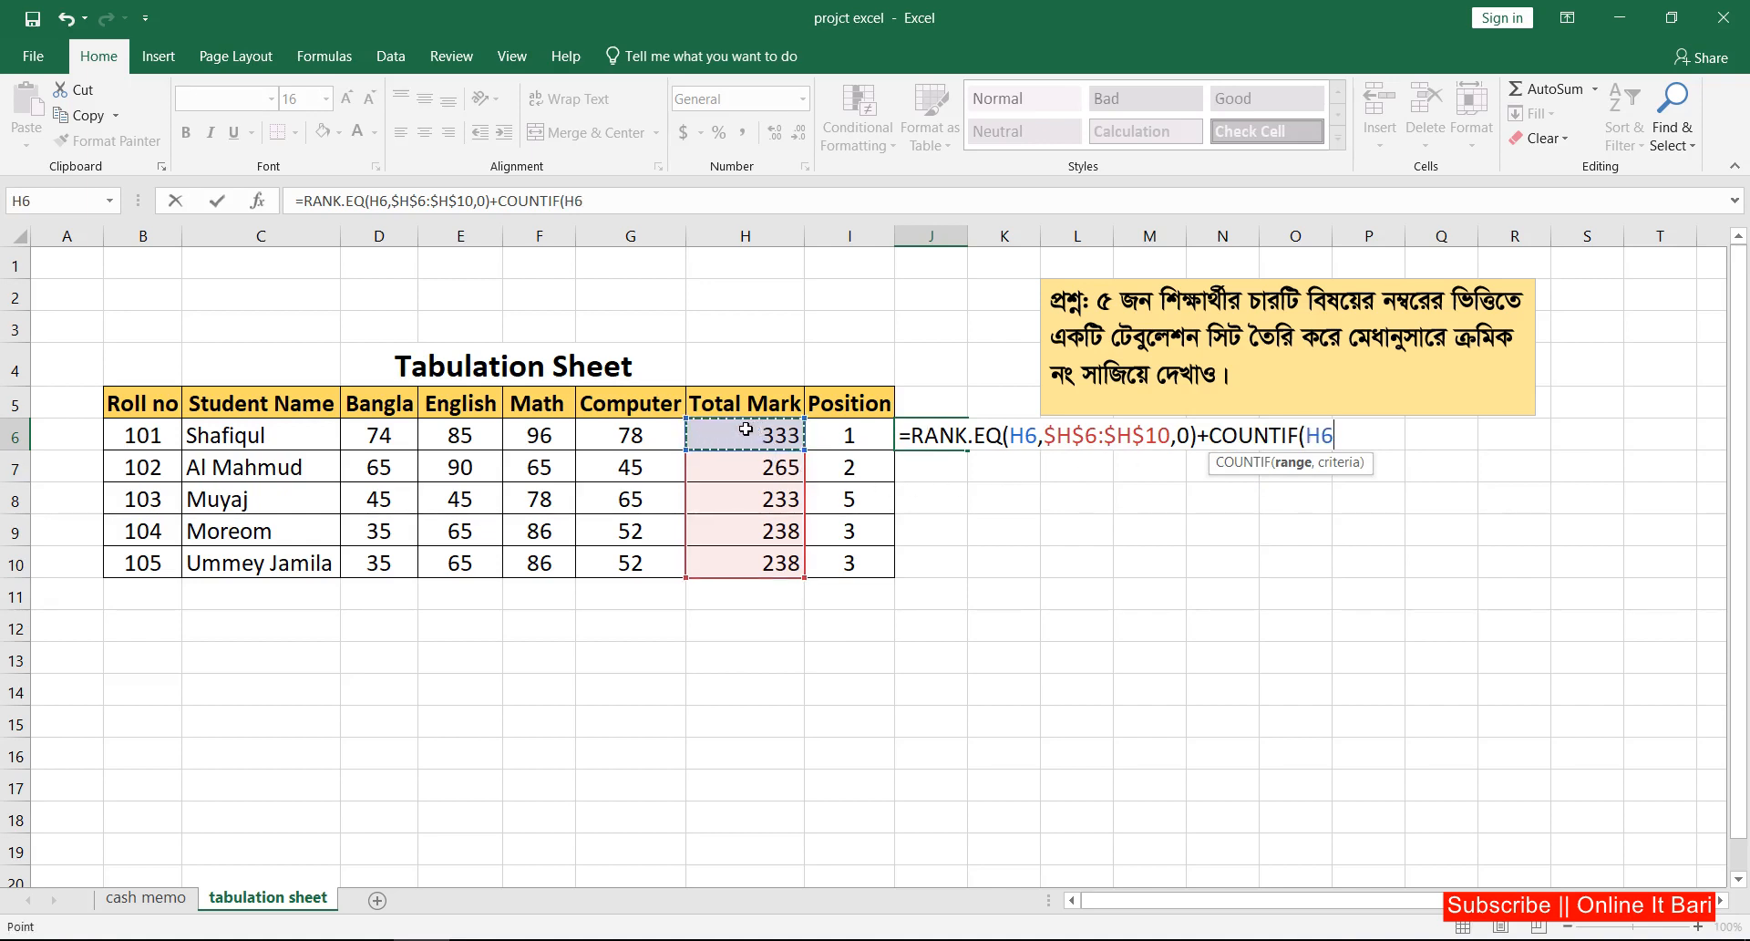
pyautogui.press('F8')
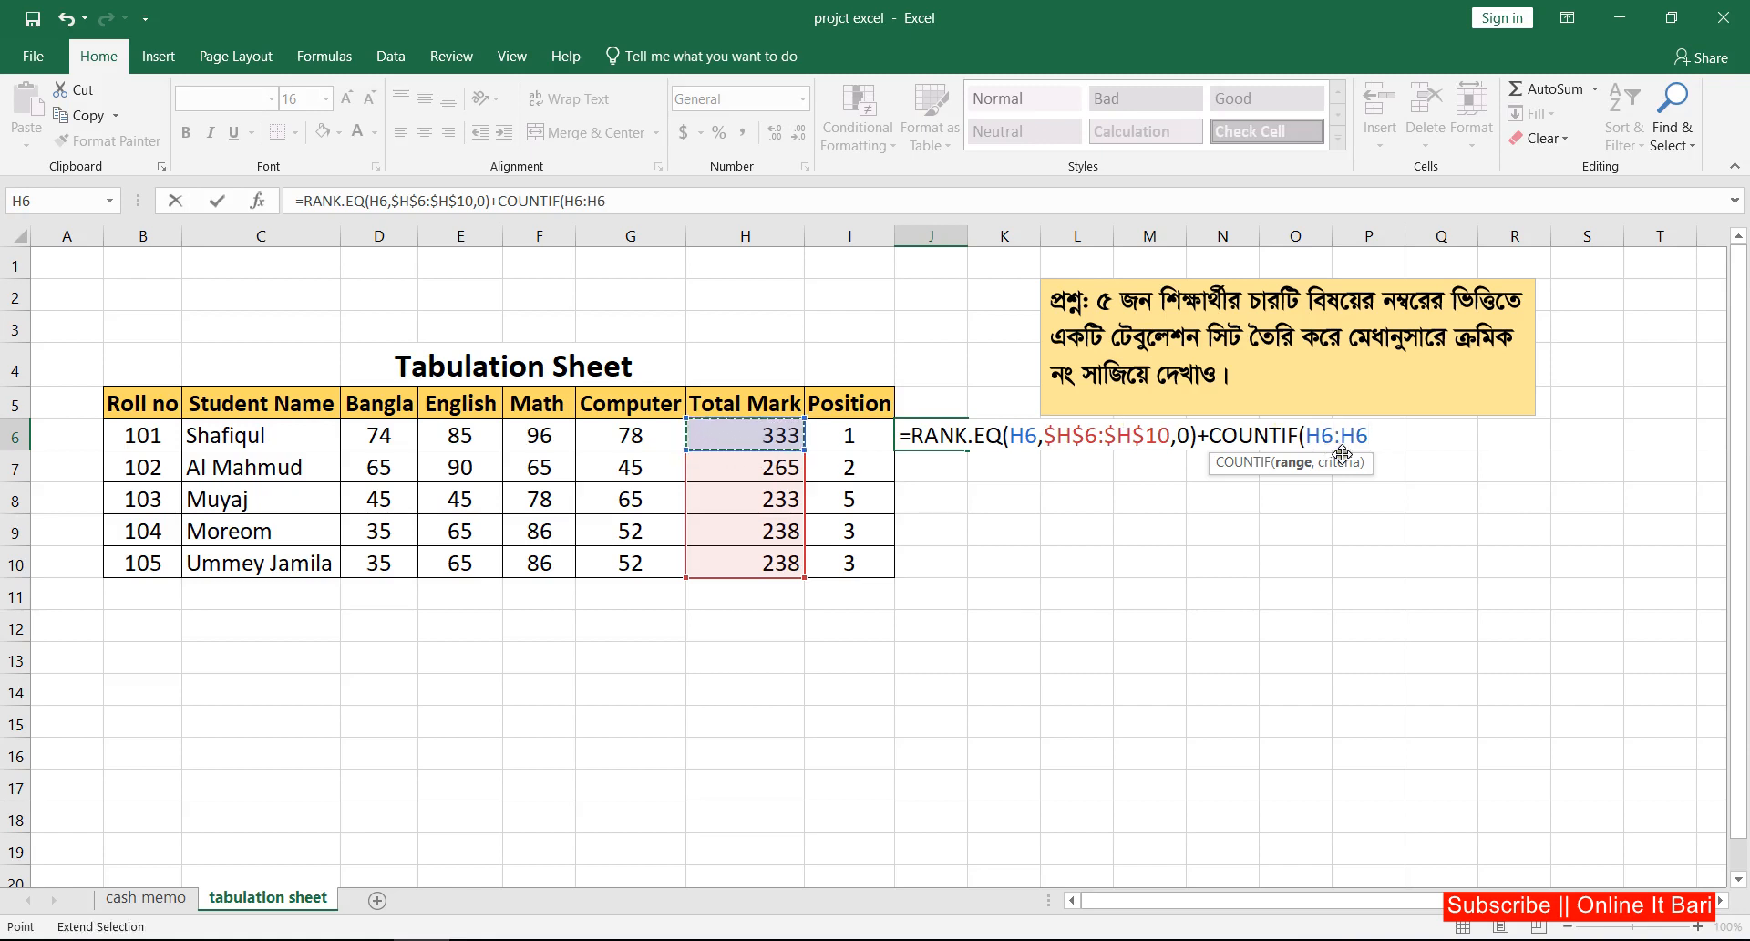
pyautogui.moveTo(1365, 439); pyautogui.dragTo(1310, 435)
pyautogui.click(1311, 435)
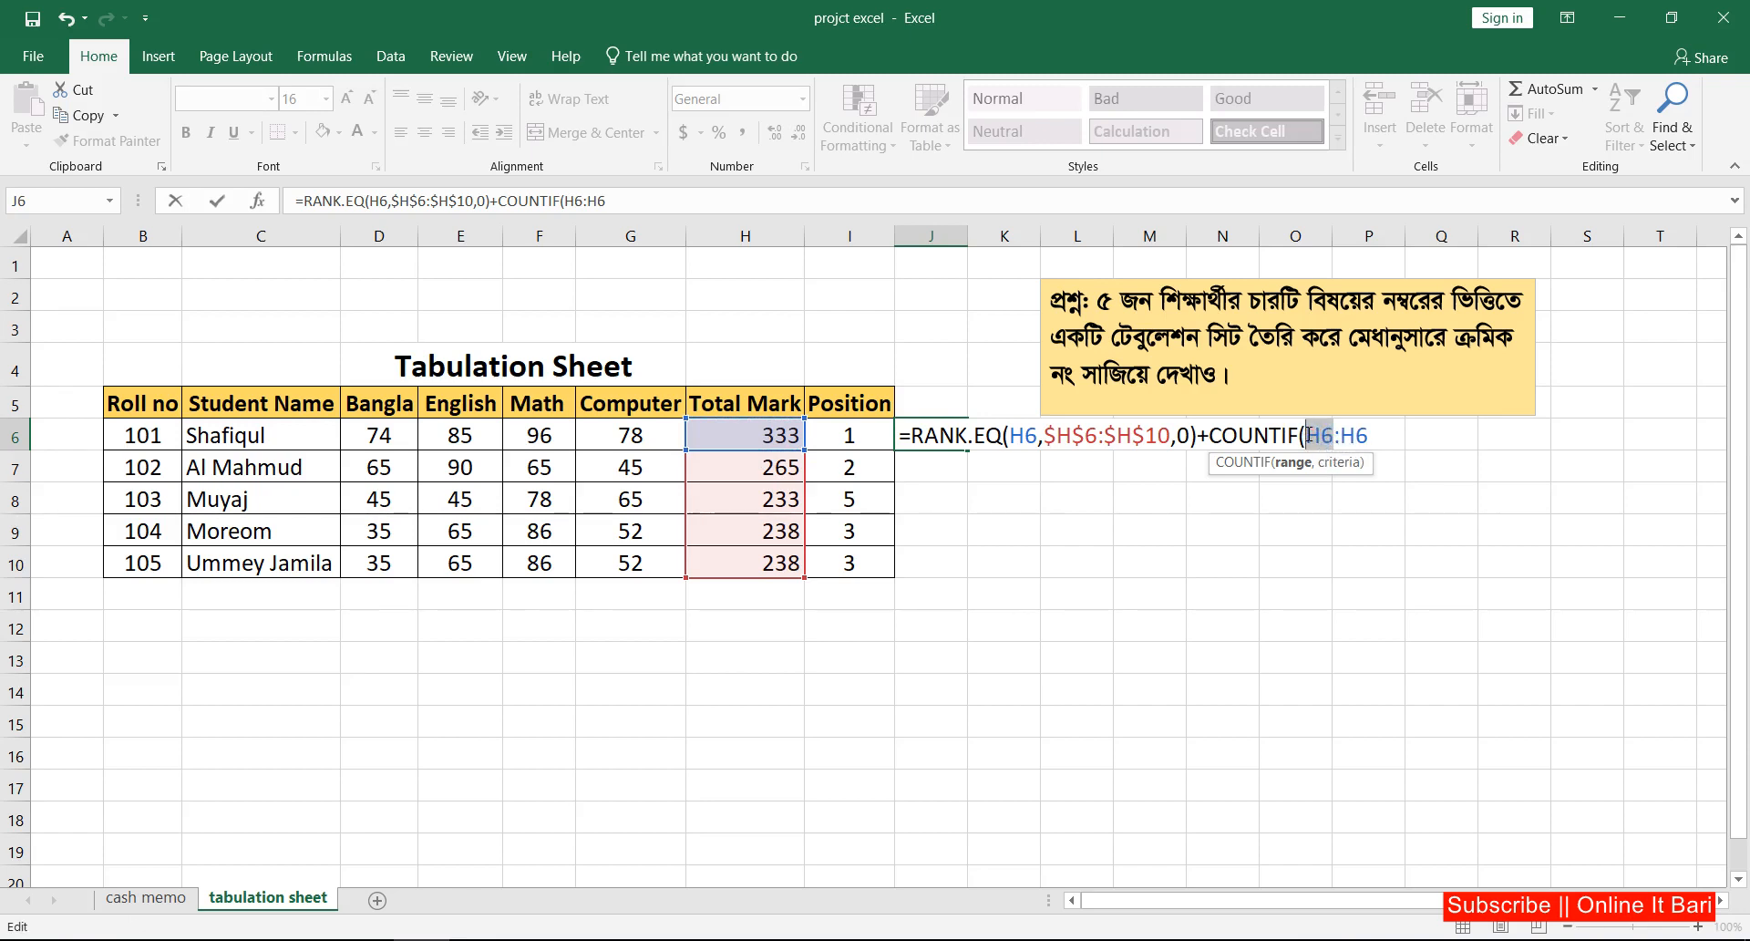
pyautogui.press('F4')
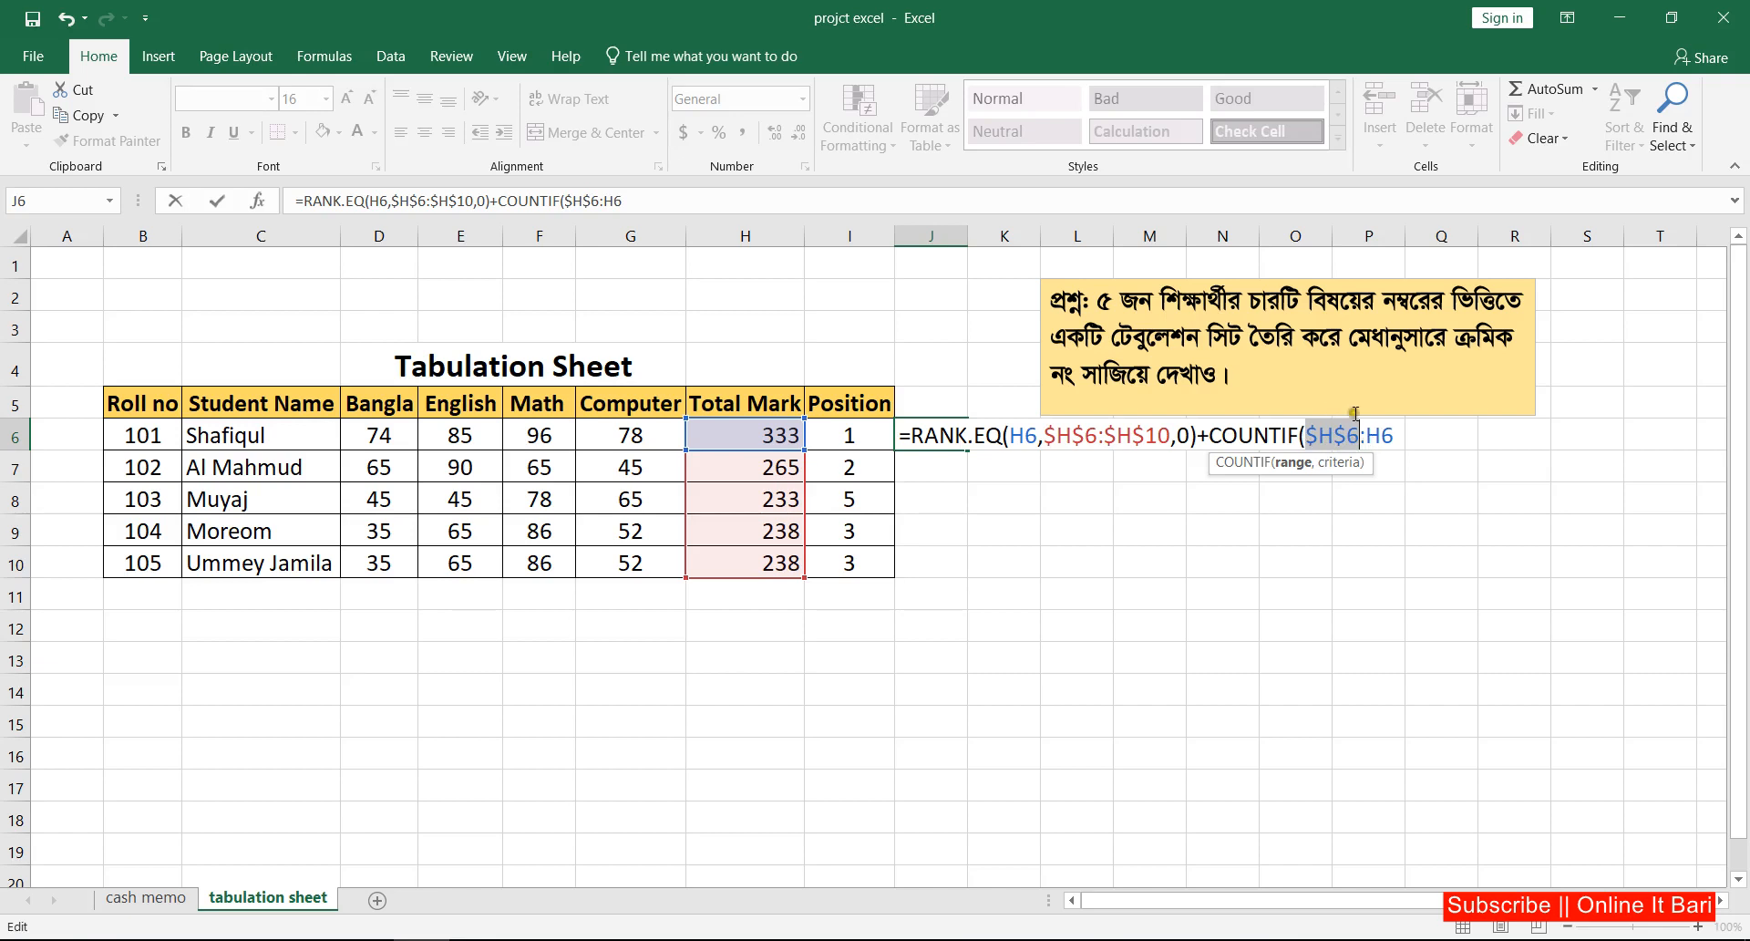
pyautogui.click(1399, 436)
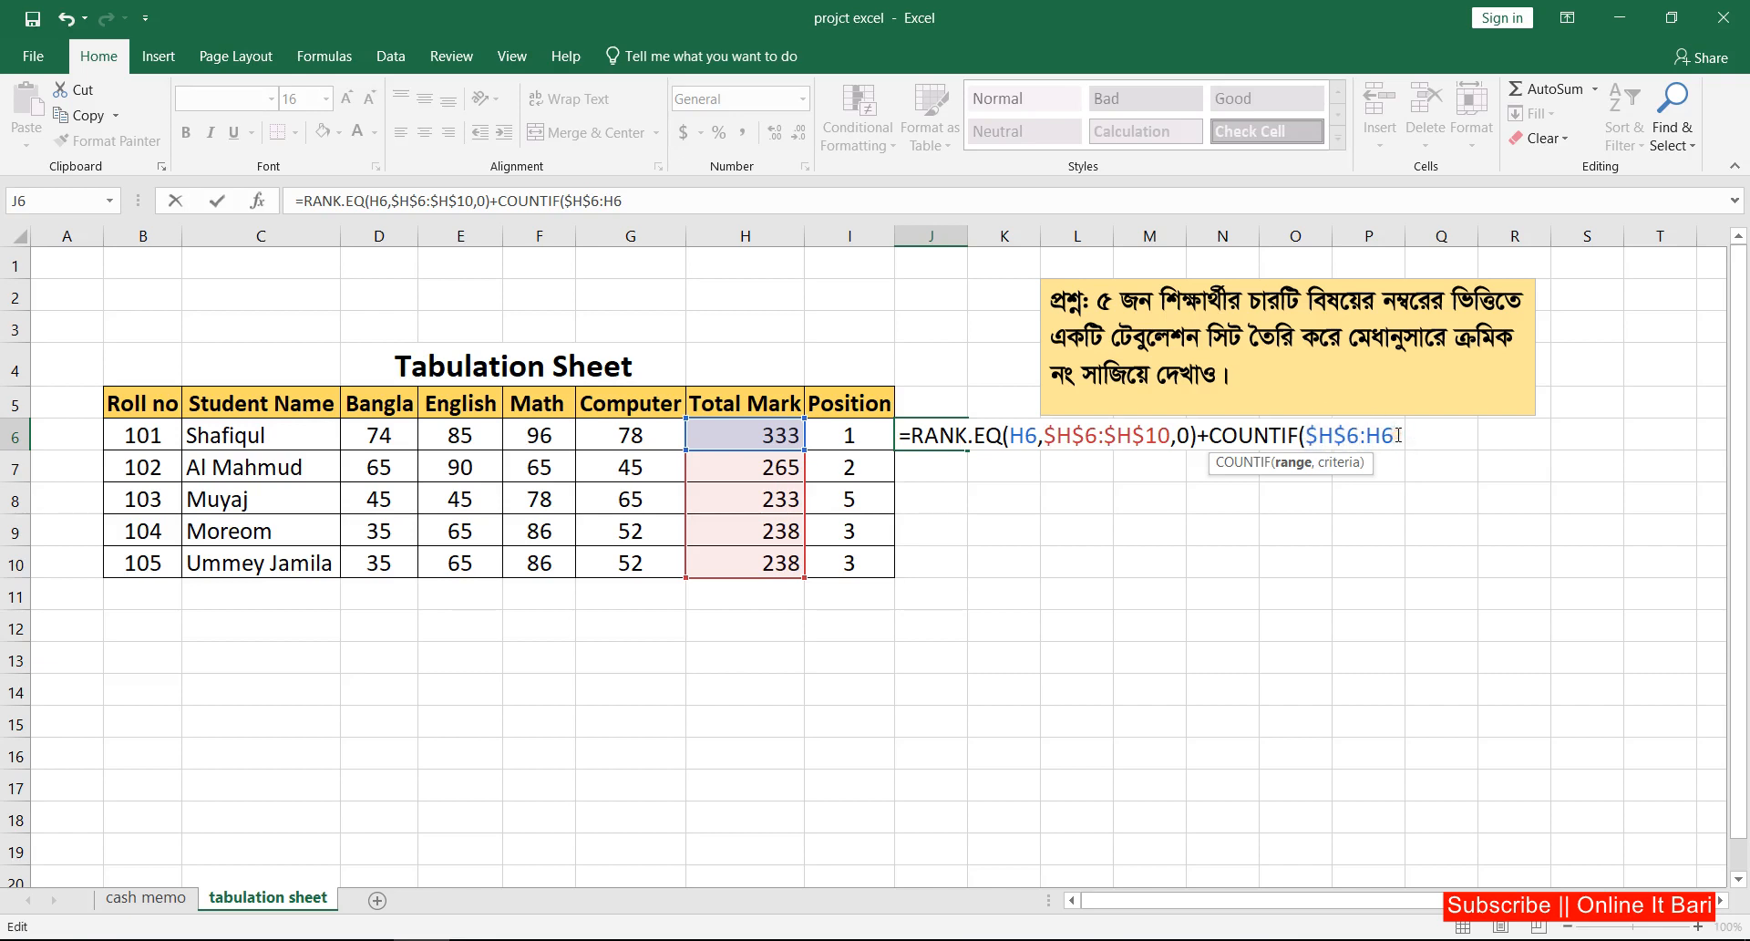
# Step: Set the COUNTIF criteria to H6, subtract 1 from the result and commit the formula in J6
pyautogui.write(',')
pyautogui.click(766, 435)
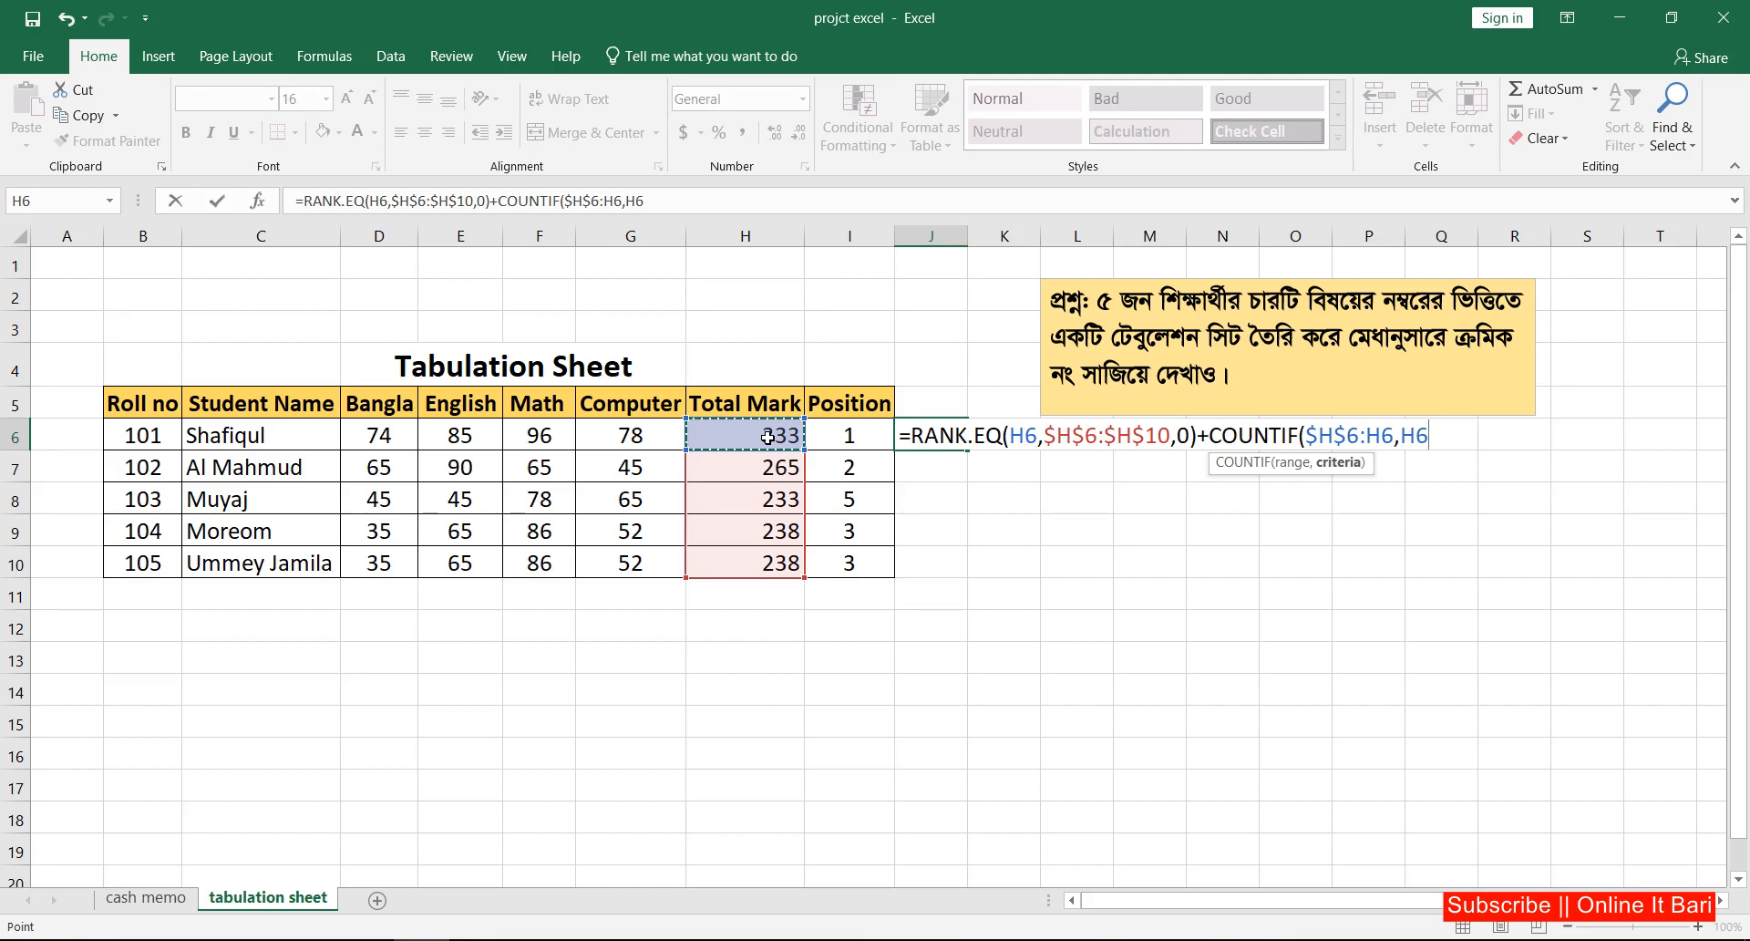
pyautogui.write(')')
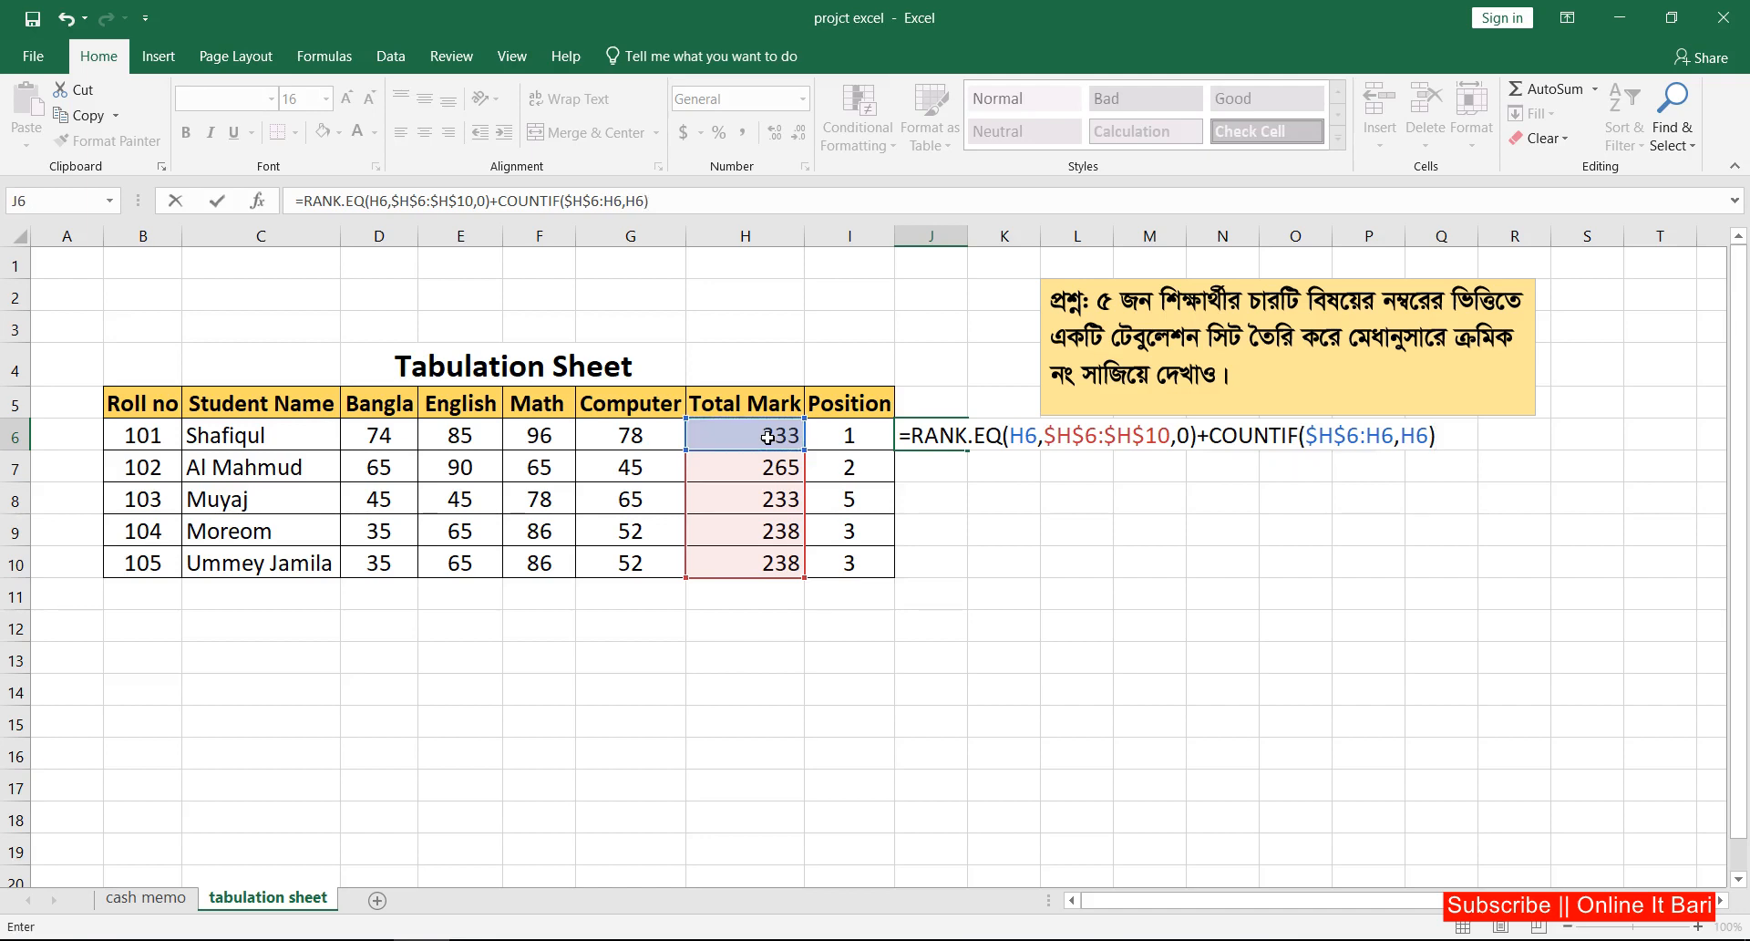
pyautogui.write('-1')
pyautogui.moveTo(1201, 430); pyautogui.dragTo(1461, 425)
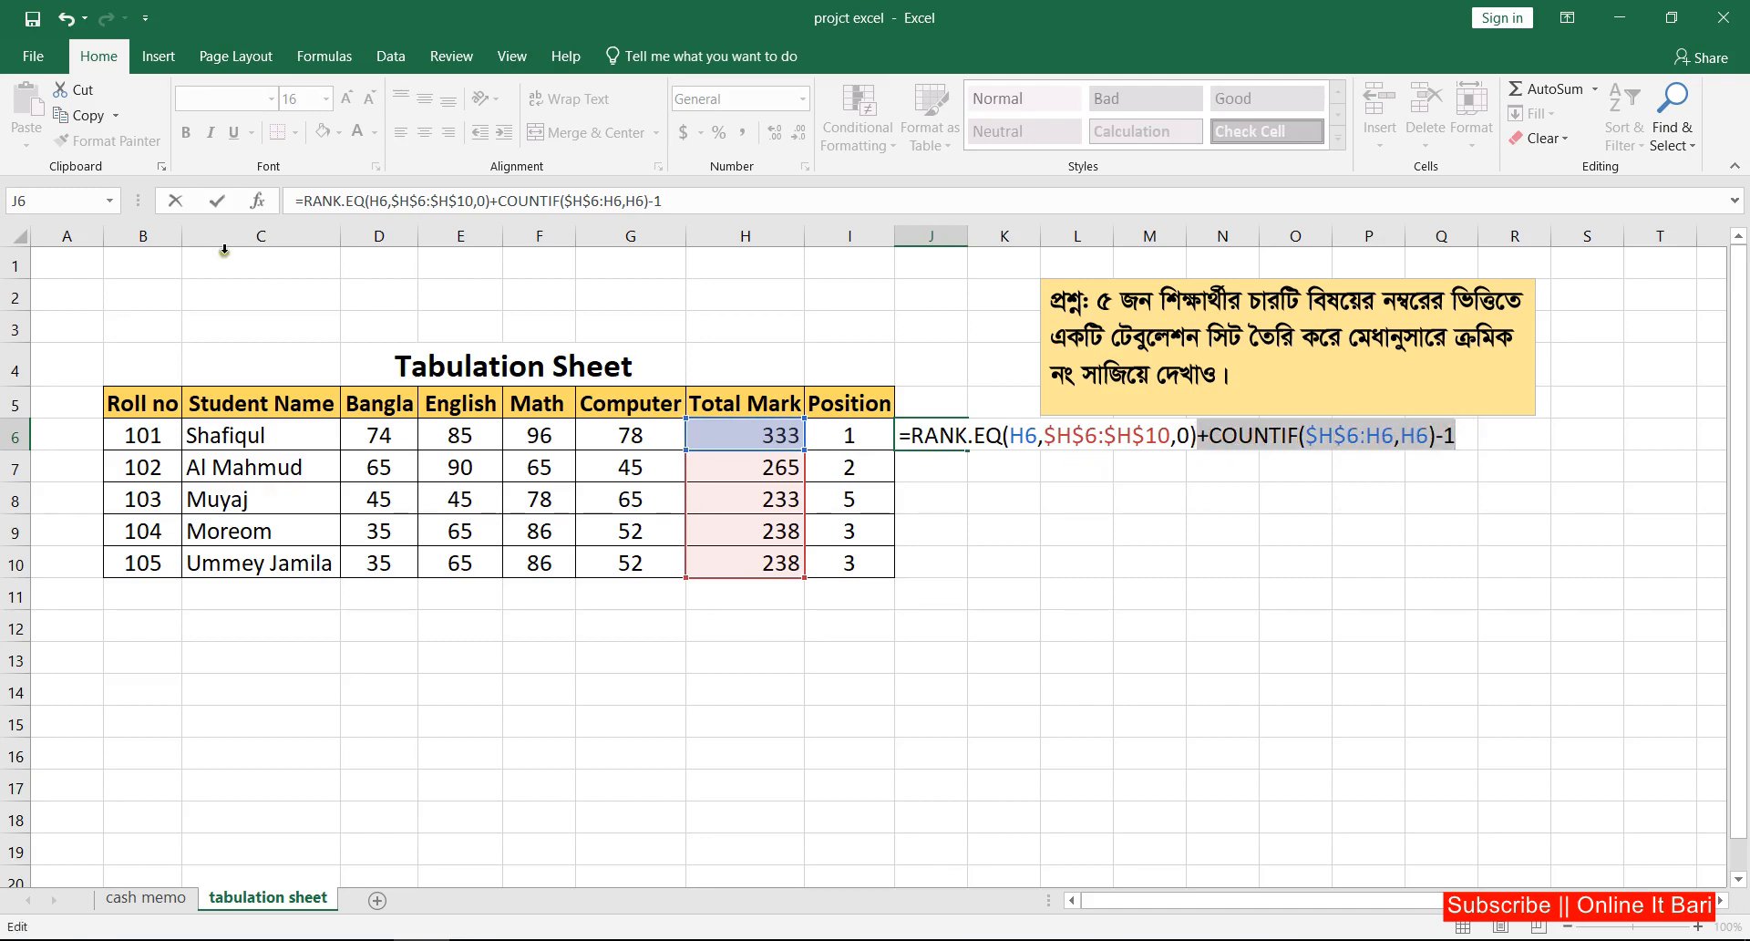
pyautogui.click(219, 202)
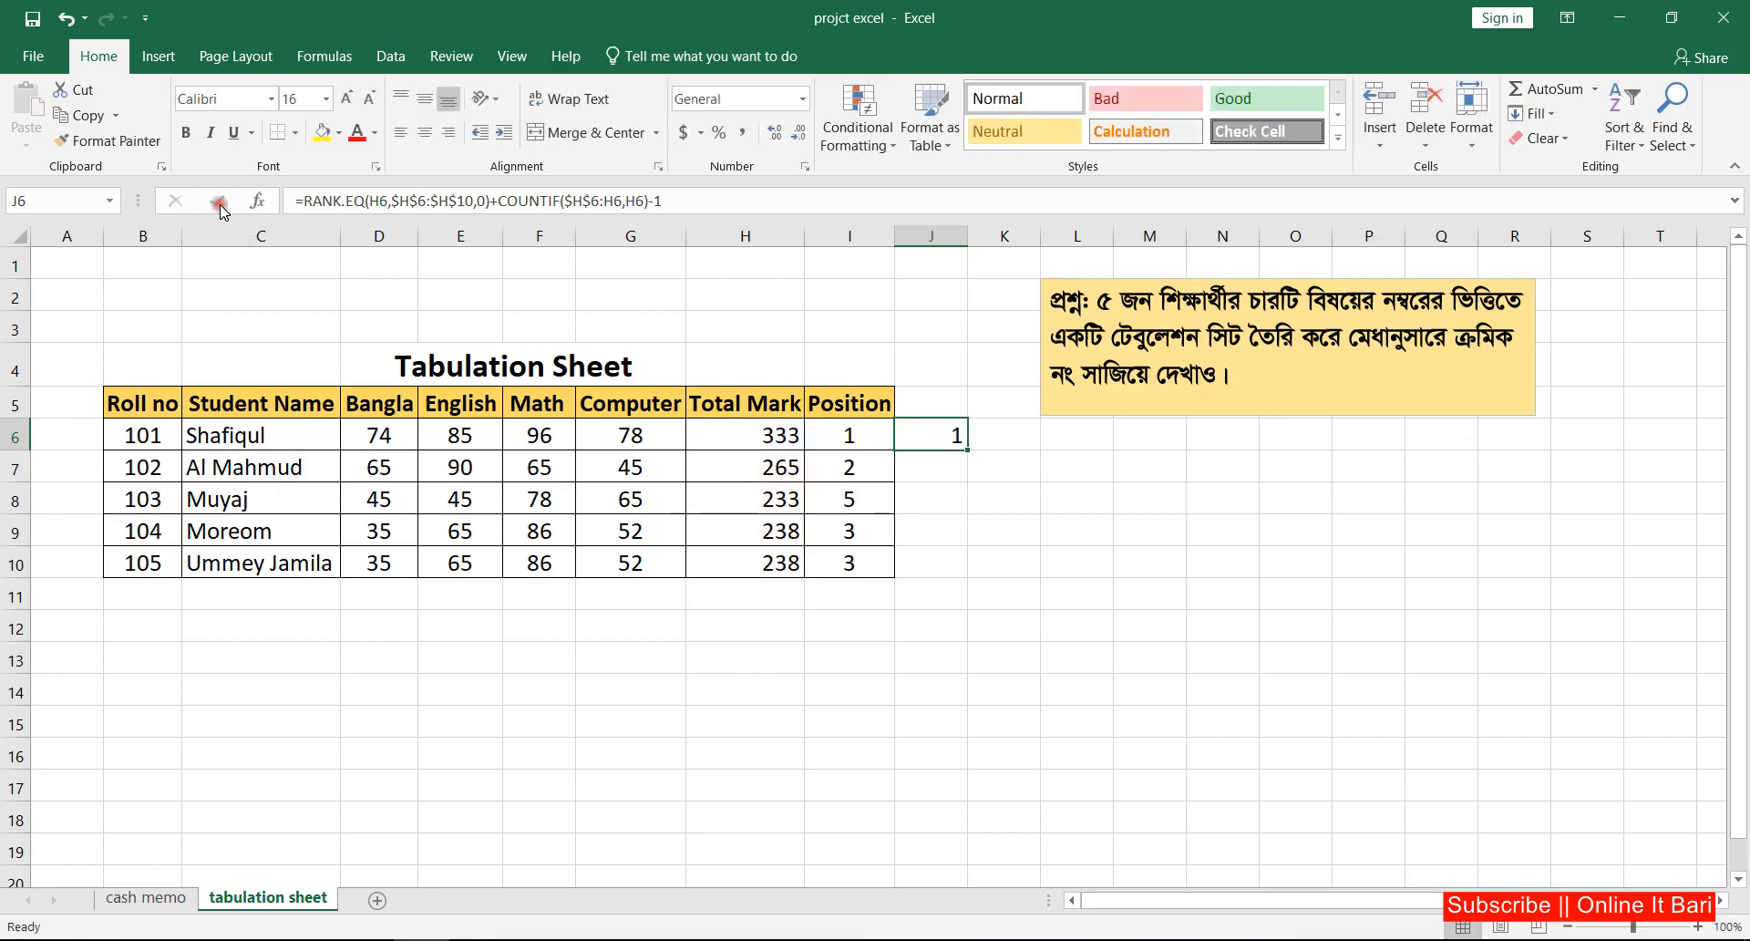
# Step: Fill the tie-breaking rank formula from J6 down to J10 and check the fourth student's formula in J9
pyautogui.doubleClick(967, 450)
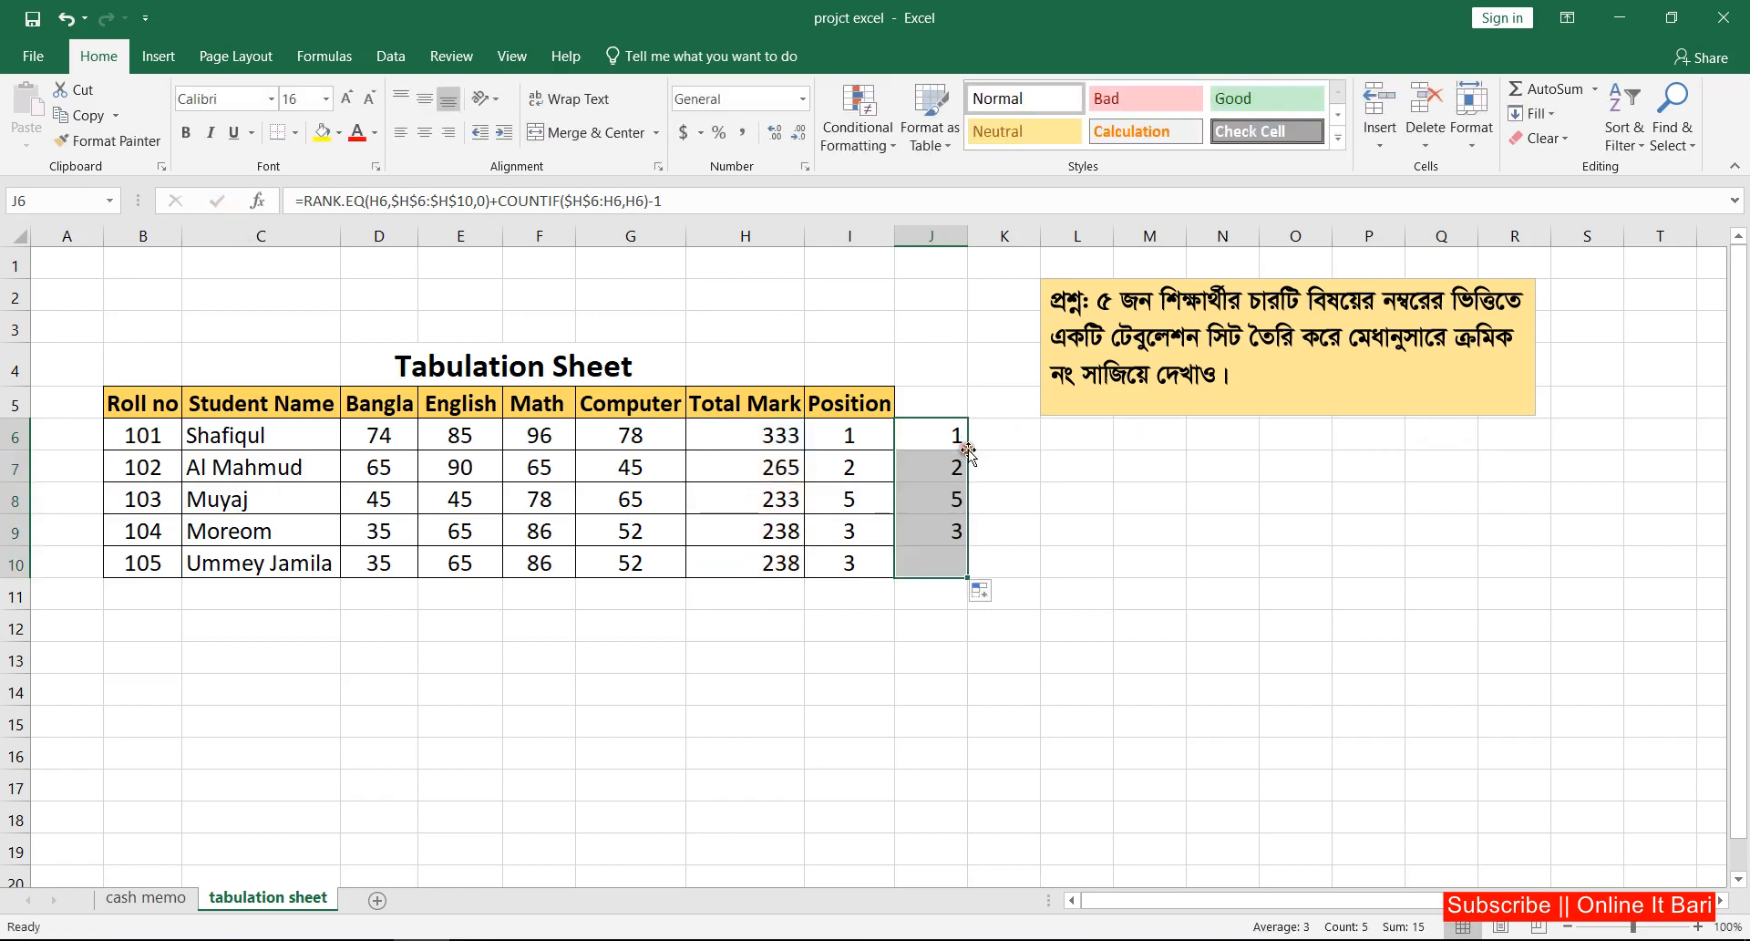
pyautogui.click(950, 524)
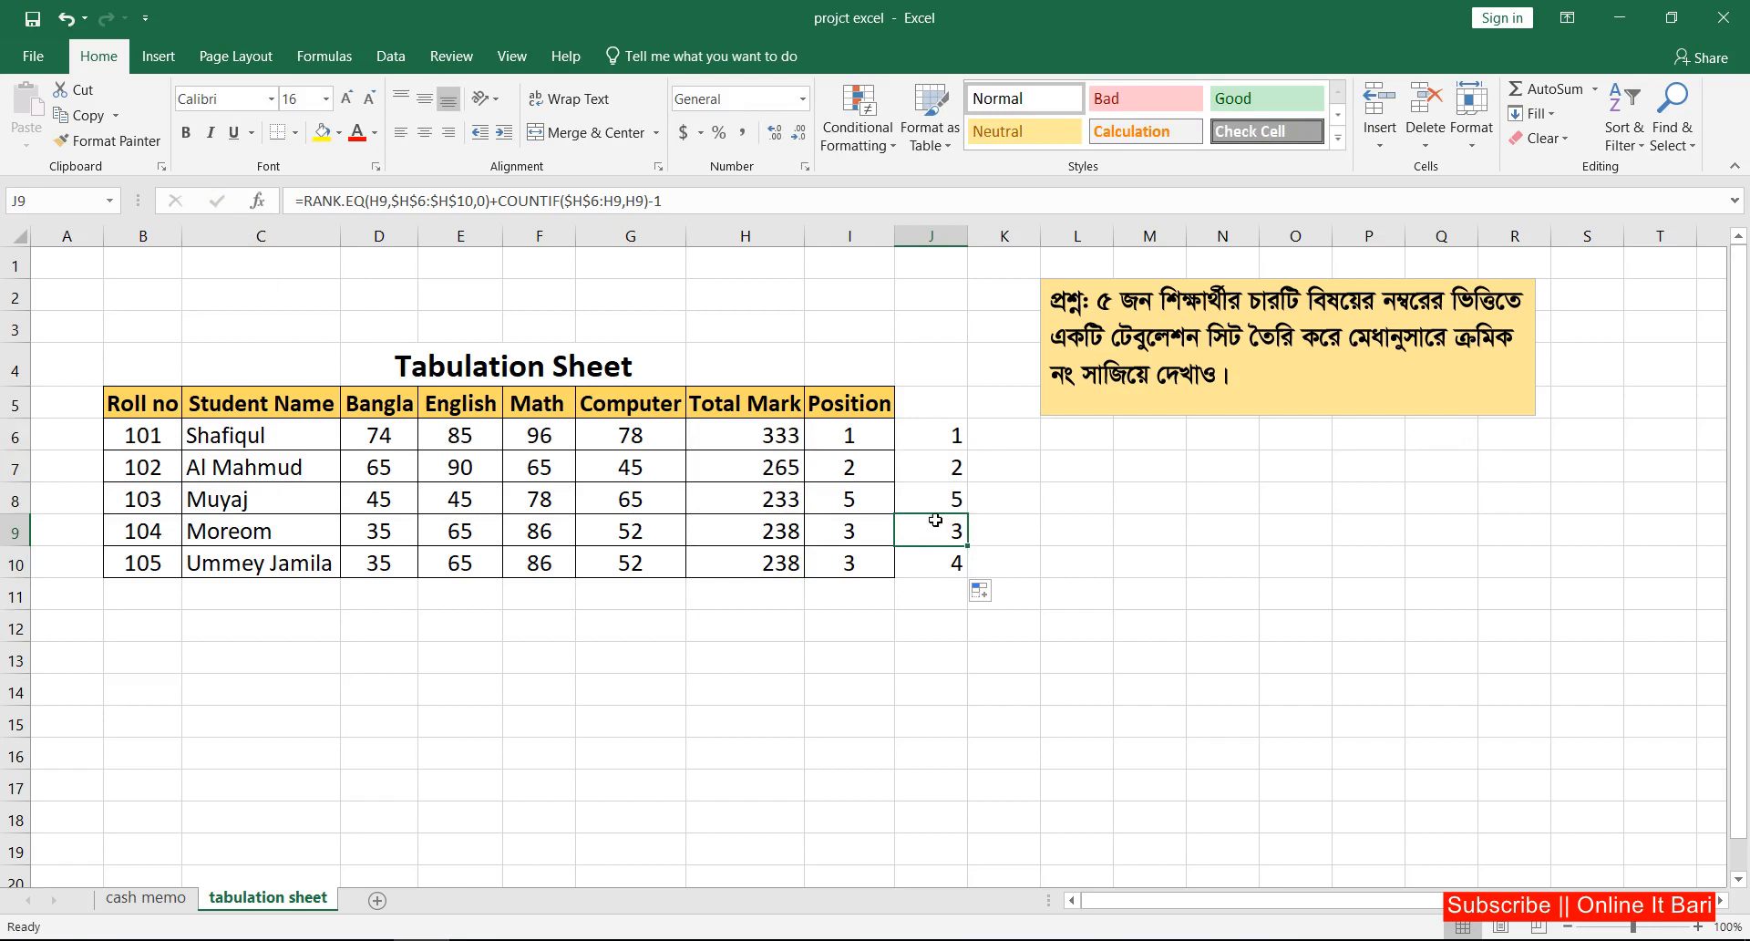